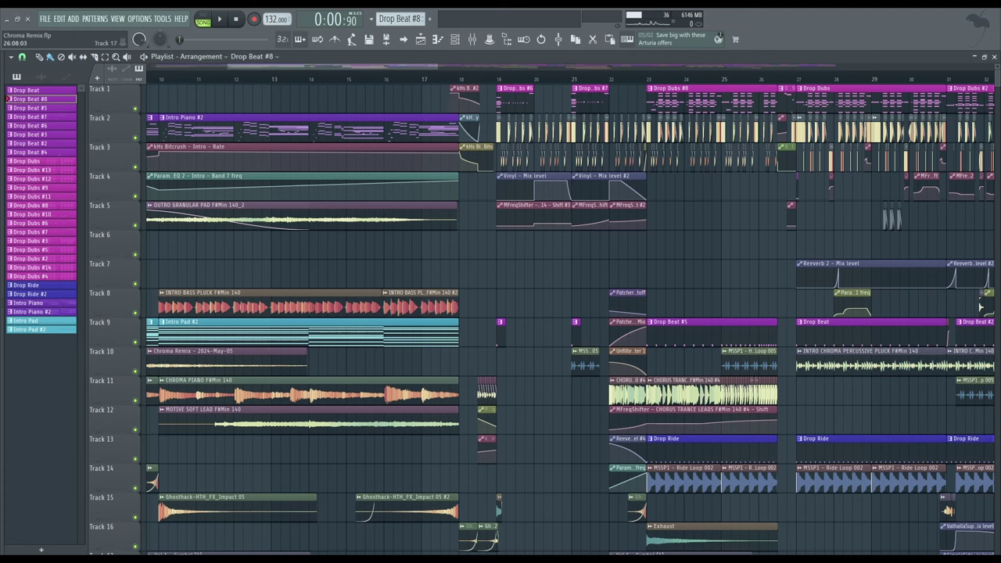
- Examine the playlist arrangement from the drop sections back to the intro section starting at bar 2
{"action": "scroll", "coordinate": [598, 313], "scroll_direction": "down", "scroll_amount": 2}
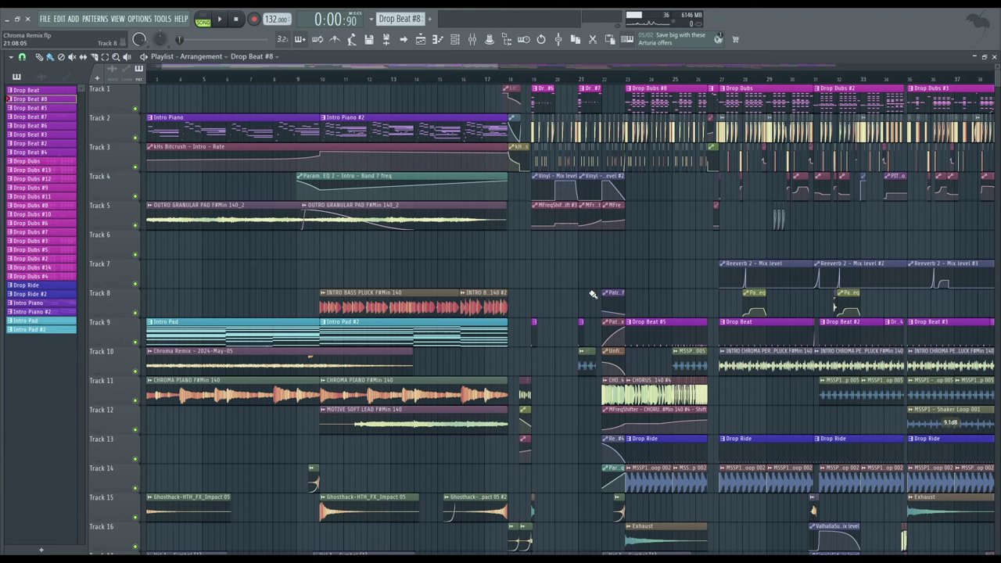
{"action": "scroll", "coordinate": [492, 263], "scroll_direction": "up", "scroll_amount": 2}
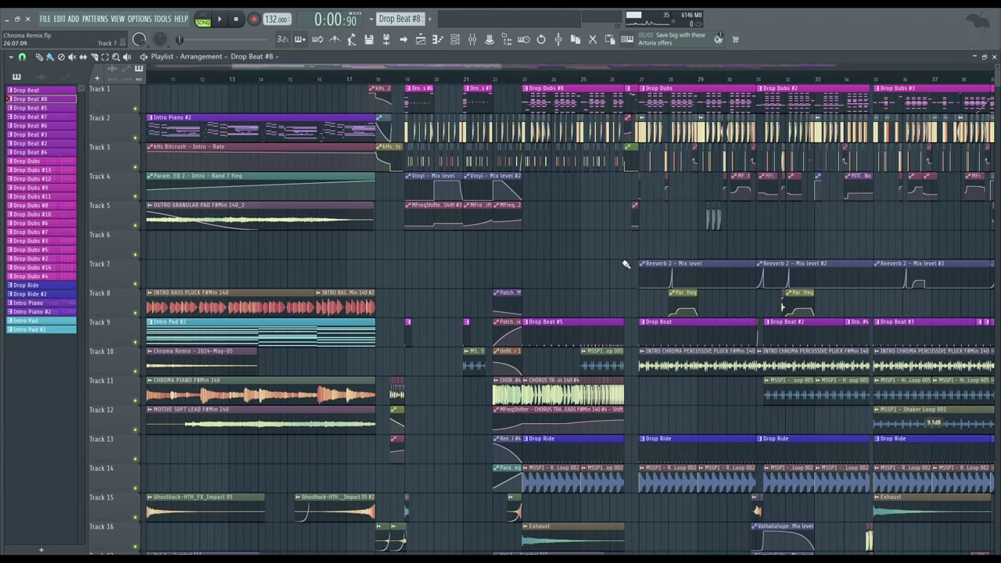
{"action": "scroll", "coordinate": [660, 248], "scroll_direction": "up", "scroll_amount": 3}
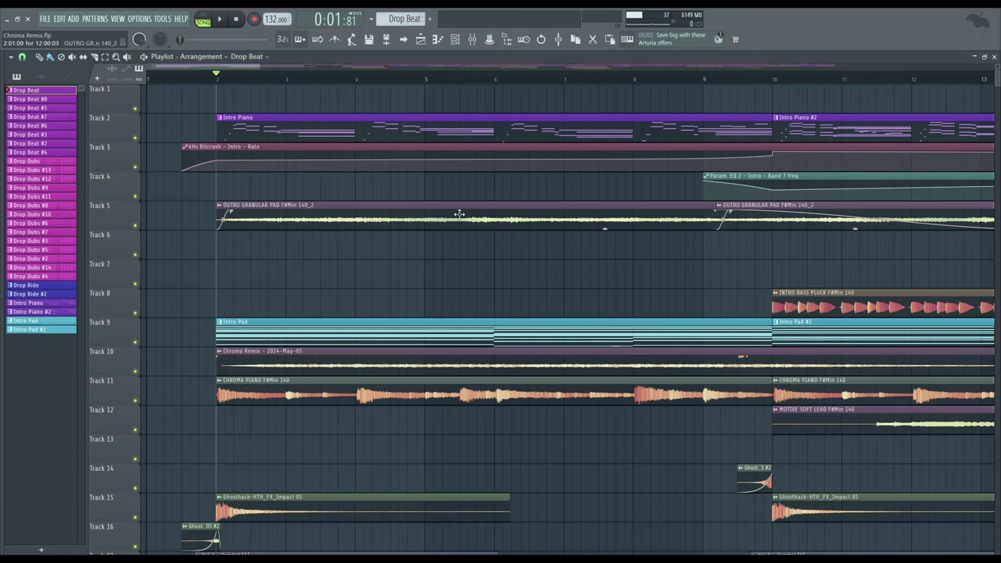
{"action": "scroll", "coordinate": [274, 189], "scroll_direction": "down", "scroll_amount": 3}
{"action": "scroll", "coordinate": [183, 126], "scroll_direction": "up", "scroll_amount": 2}
{"action": "scroll", "coordinate": [181, 125], "scroll_direction": "up", "scroll_amount": 1}
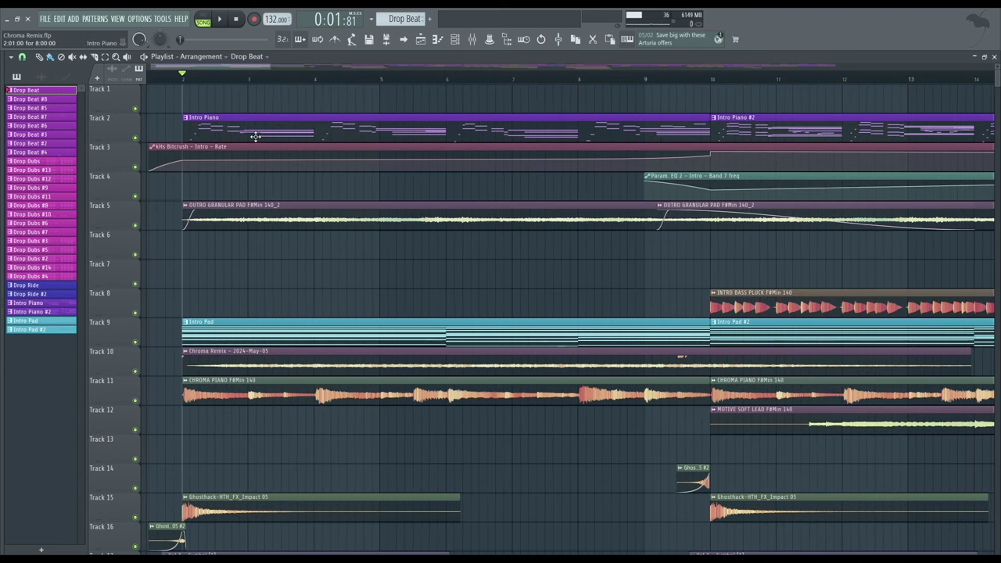
{"action": "scroll", "coordinate": [238, 148], "scroll_direction": "down", "scroll_amount": 1}
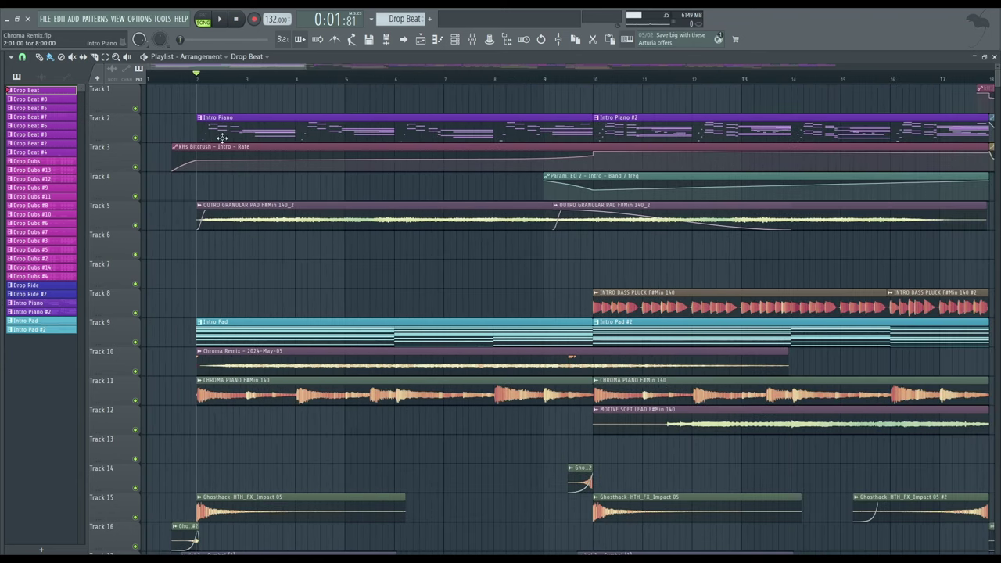
{"action": "scroll", "coordinate": [543, 400], "scroll_direction": "down", "scroll_amount": 2}
- Preview the CHORUS TRANCE LEADS F#Min 140 stem from the Paper Skies folder in the browser and stop the transport
{"action": "key", "text": "alt+F8"}
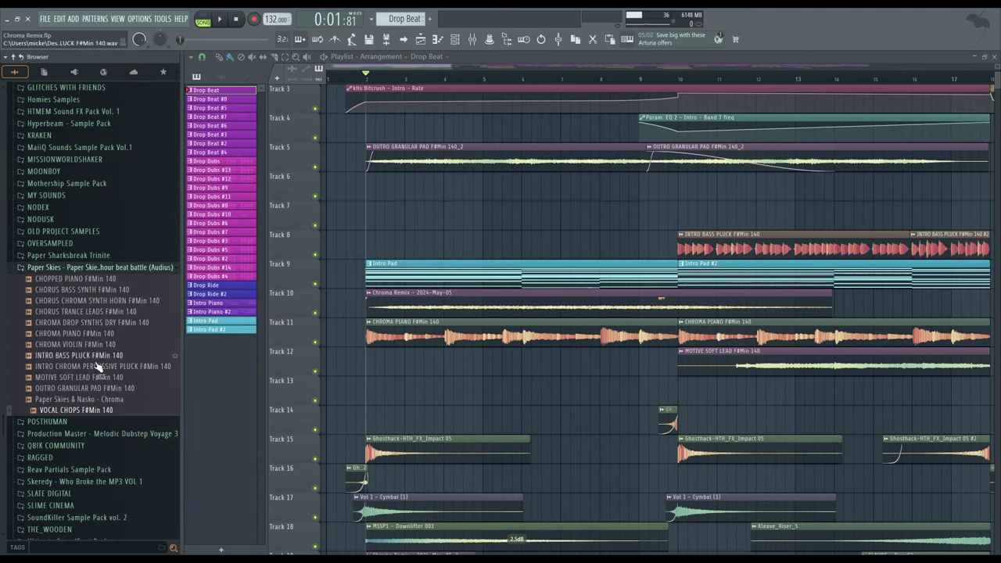
{"action": "left_click", "coordinate": [90, 312]}
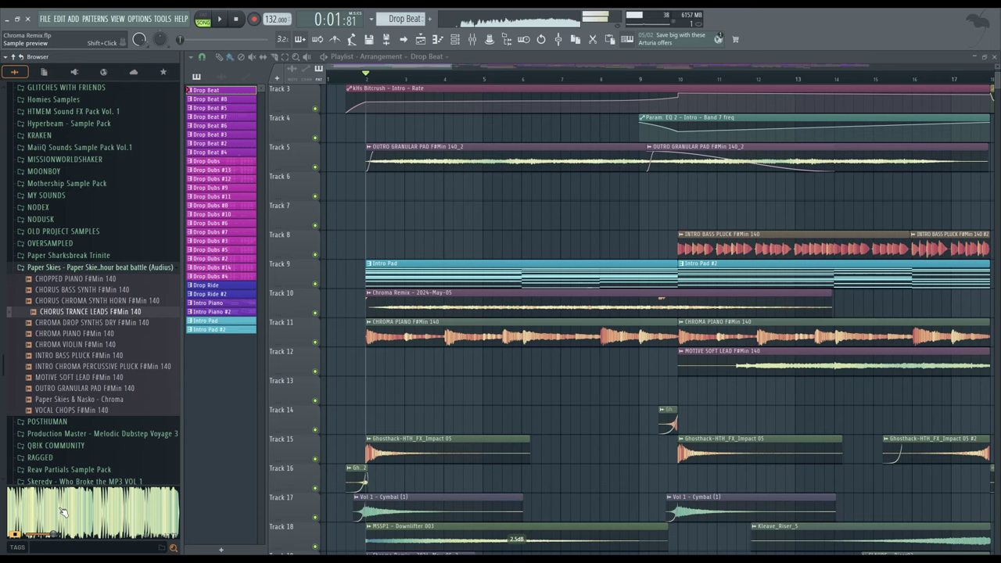
{"action": "key", "text": "alt+F8"}
{"action": "left_click", "coordinate": [237, 22]}
{"action": "scroll", "coordinate": [290, 264], "scroll_direction": "up", "scroll_amount": 3}
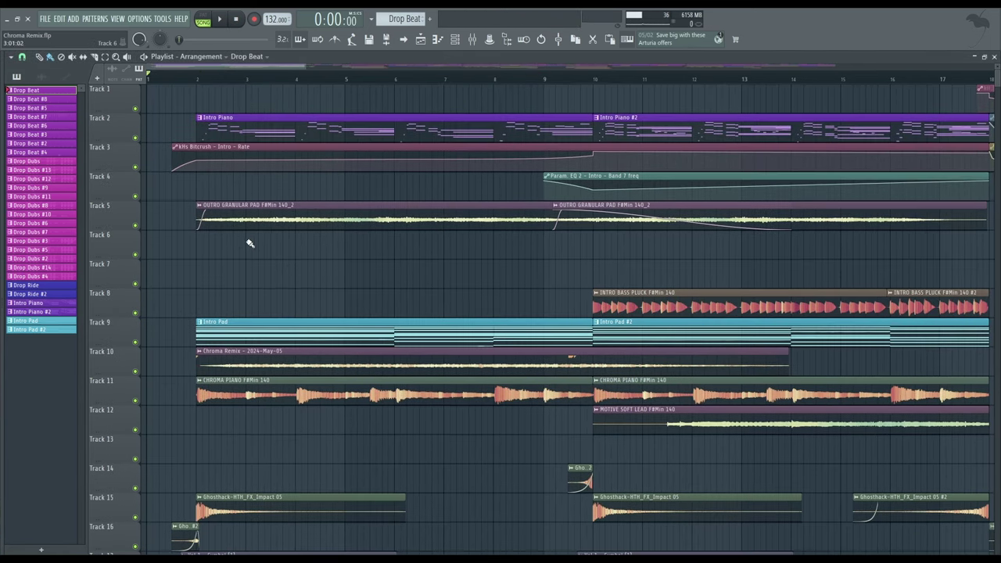
- Play the intro from bar 2 with the mixer open and select the Addictive Keys mixer track
{"action": "scroll", "coordinate": [212, 228], "scroll_direction": "up", "scroll_amount": 3}
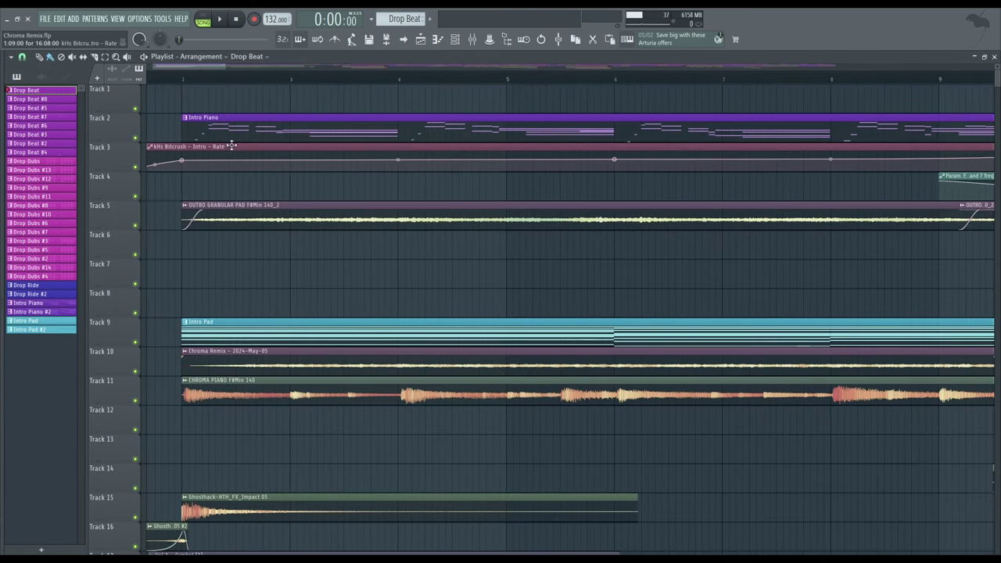
{"action": "key", "text": "F9"}
{"action": "key", "text": "F9"}
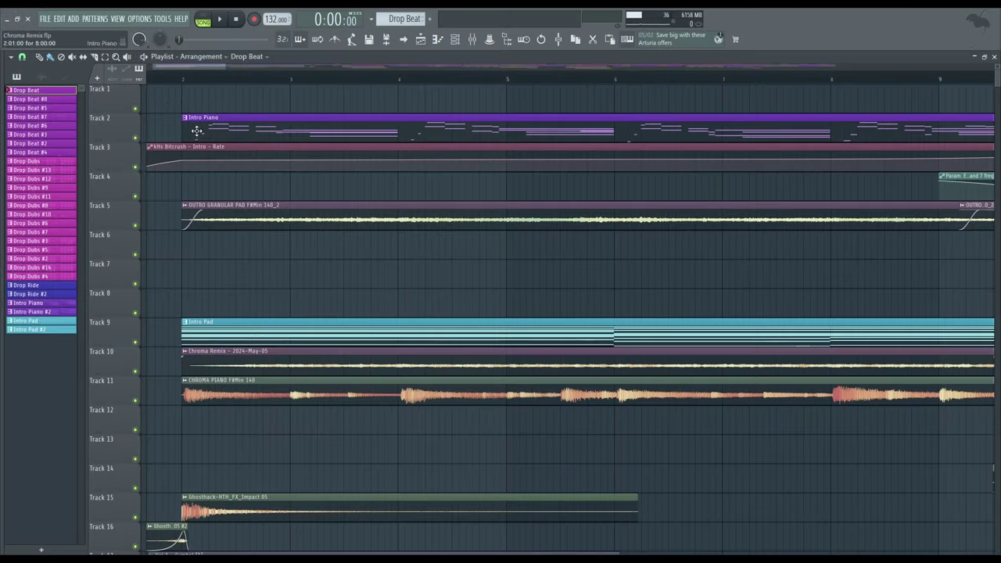
{"action": "left_click", "coordinate": [190, 78]}
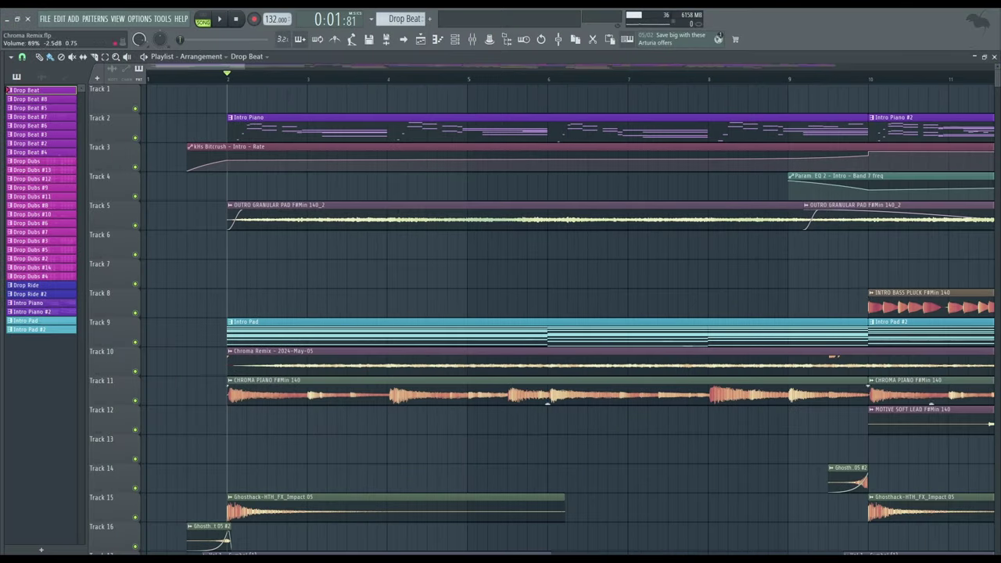
{"action": "key", "text": "F9"}
{"action": "key", "text": "space"}
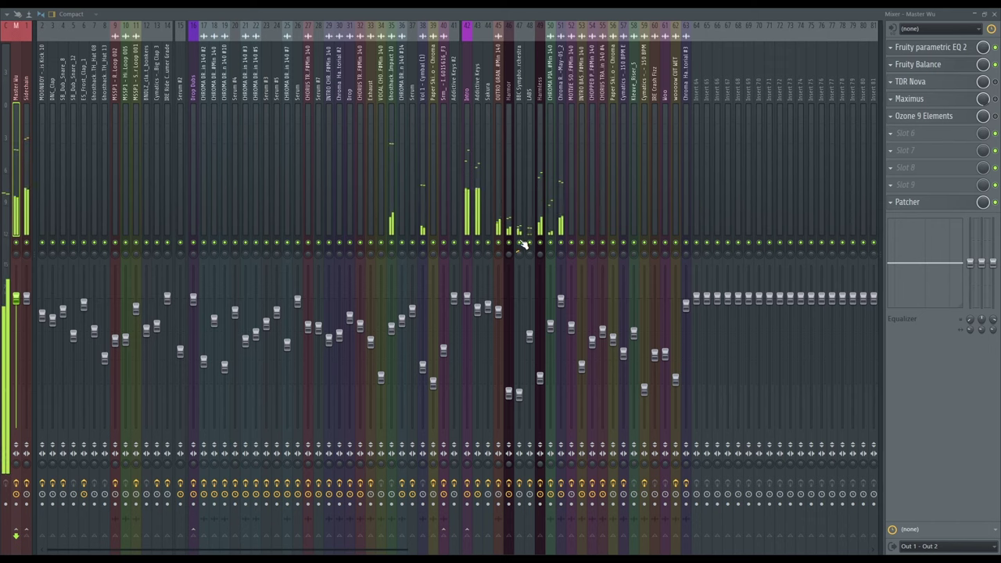
{"action": "left_click", "coordinate": [477, 117]}
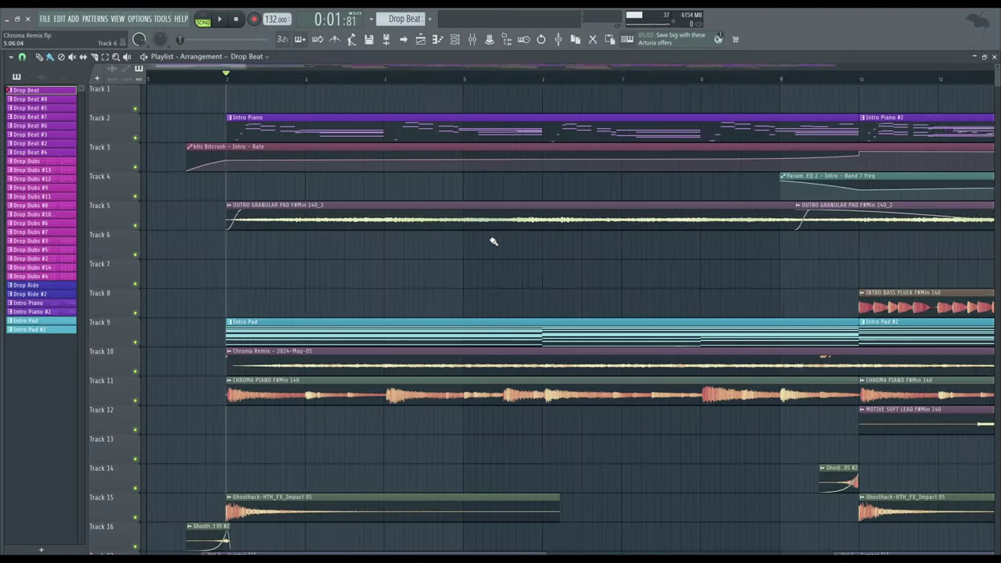
- Play the intro's transition from about bar 9 toward the Intro Piano #2 section
{"action": "scroll", "coordinate": [646, 92], "scroll_direction": "down", "scroll_amount": 2}
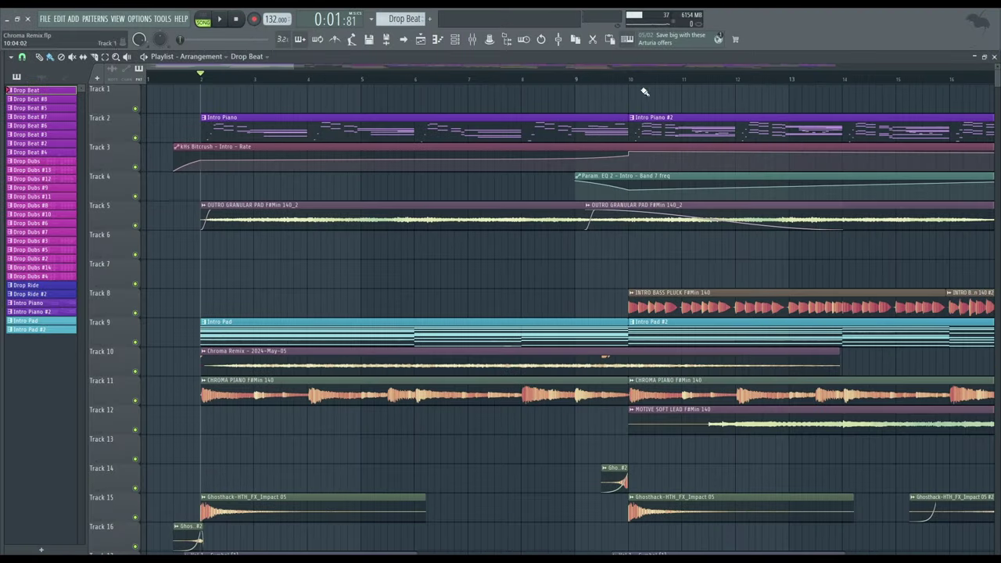
{"action": "left_click", "coordinate": [569, 79]}
{"action": "key", "text": "space"}
{"action": "scroll", "coordinate": [592, 213], "scroll_direction": "up", "scroll_amount": 3}
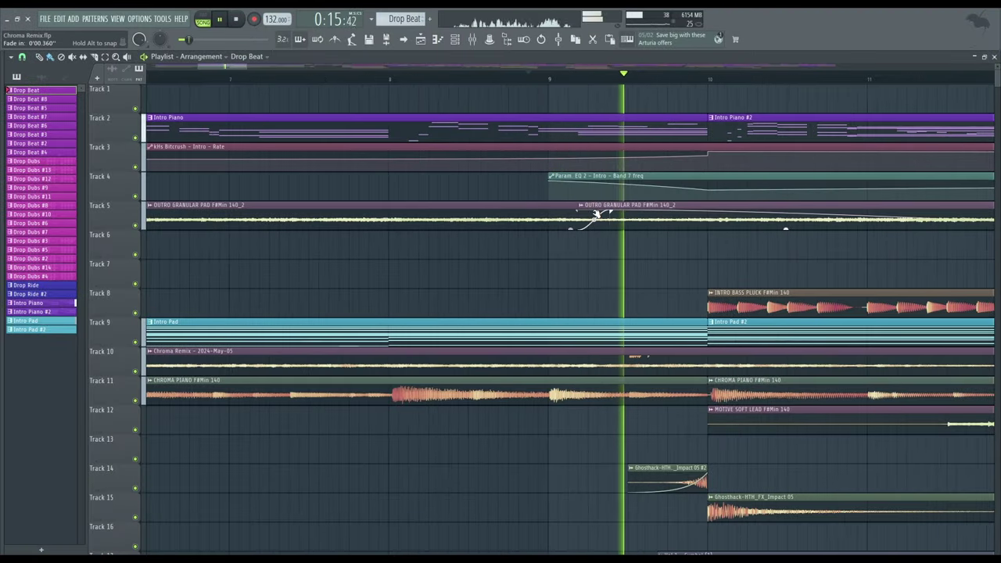
{"action": "scroll", "coordinate": [604, 222], "scroll_direction": "down", "scroll_amount": 3}
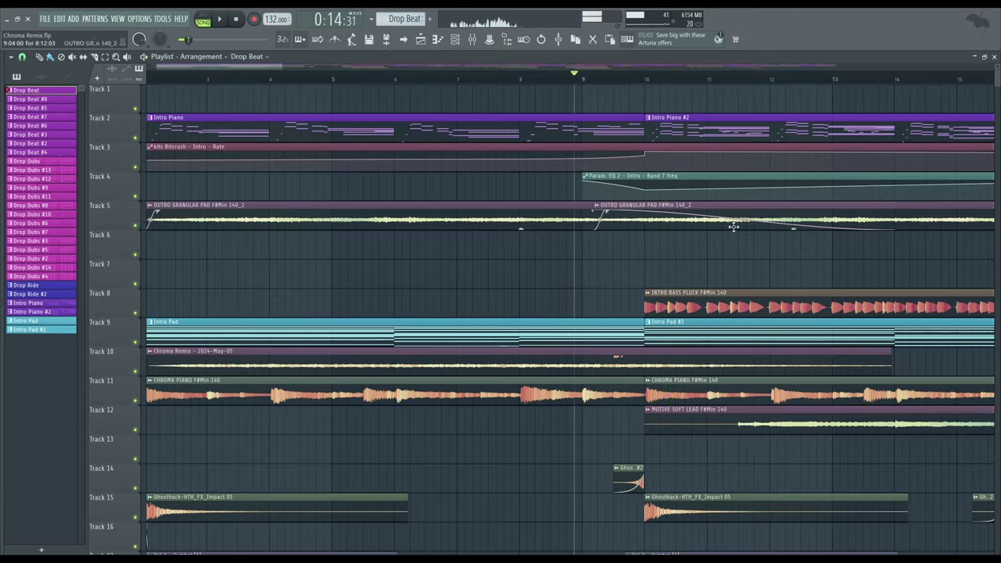
- Inspect the last Fruity parametric EQ 2 on the Addictive Keys mixer track and close it
{"action": "key", "text": "F9"}
{"action": "left_click", "coordinate": [924, 116]}
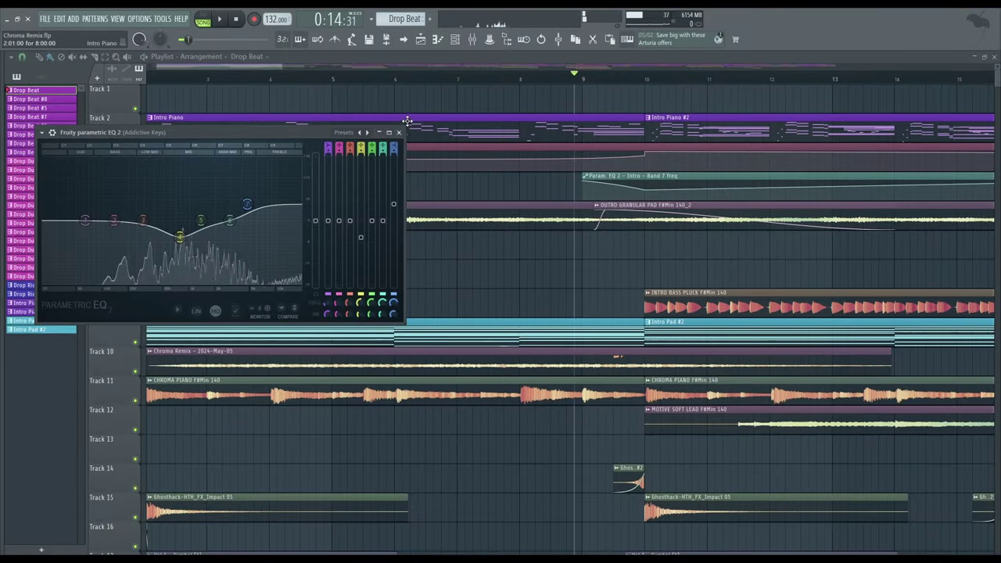
{"action": "left_click", "coordinate": [397, 136]}
- Locate the OUTRO GRANULAR PAD F#Min 140 stem in the browser's Paper Skies folder and hide the browser
{"action": "scroll", "coordinate": [896, 313], "scroll_direction": "down", "scroll_amount": 1}
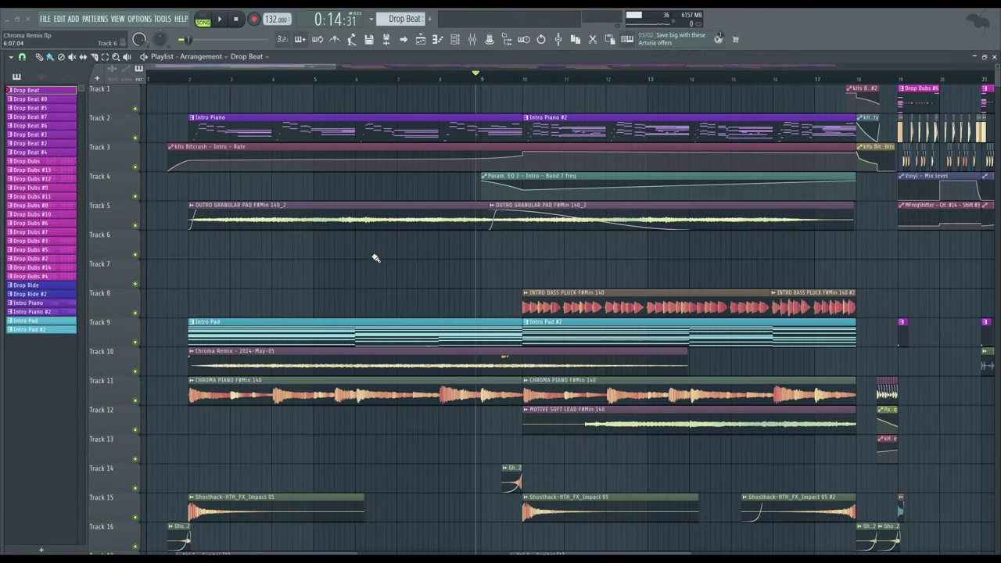
{"action": "scroll", "coordinate": [373, 255], "scroll_direction": "down", "scroll_amount": 2}
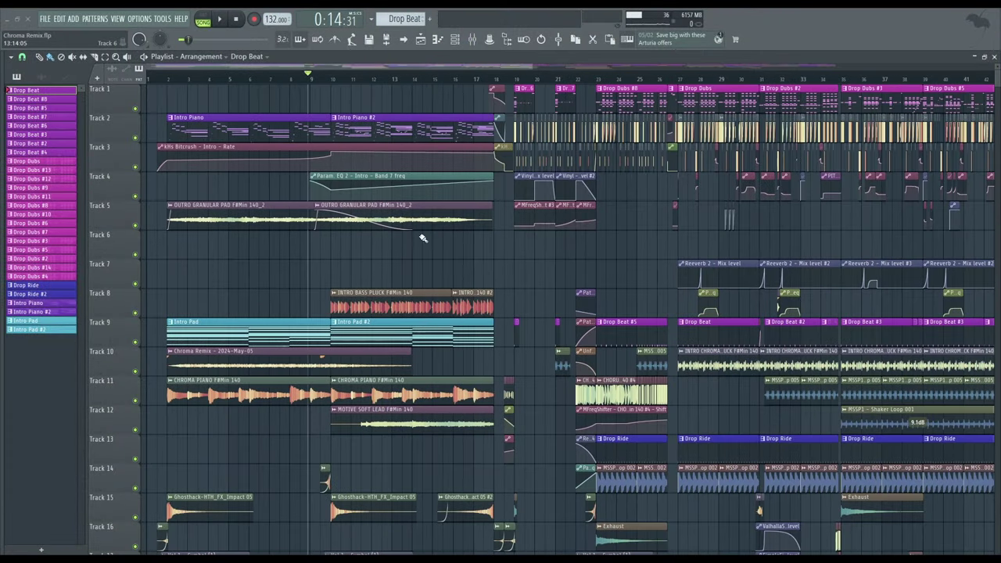
{"action": "key", "text": "alt+F8"}
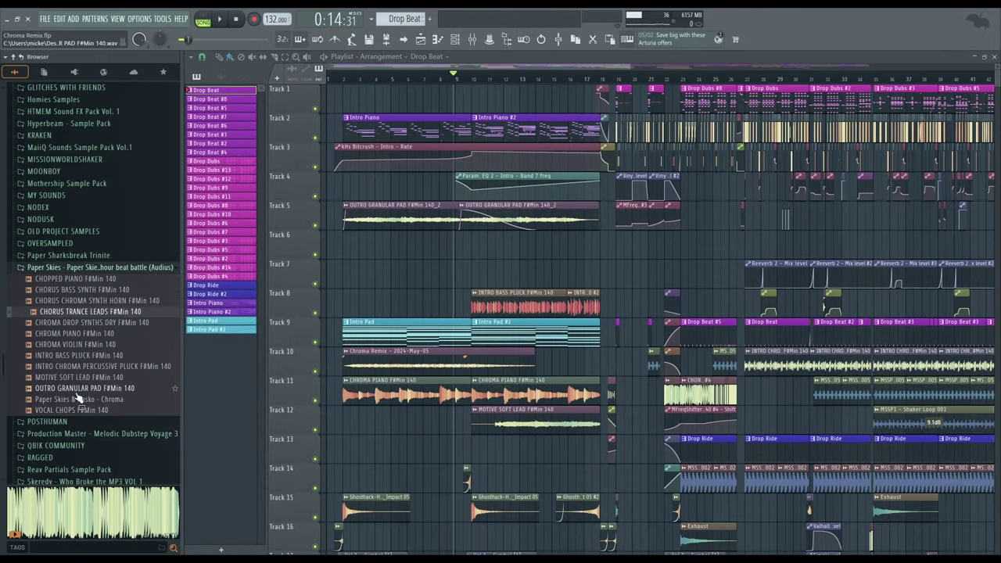
{"action": "key", "text": "alt+F8"}
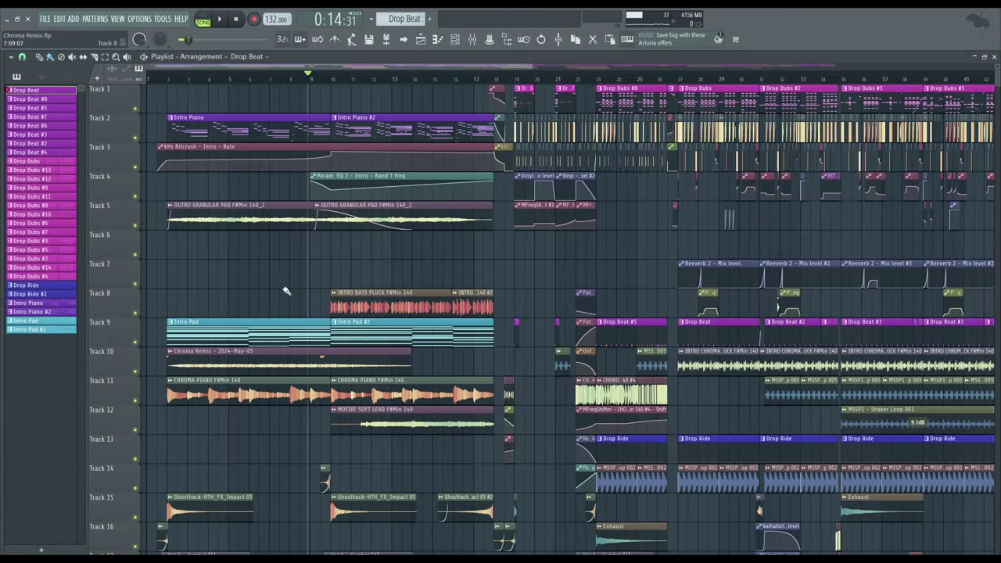
- Audition the granular pad on Track 5 in solo from about bar 3, stop playback and restore the other tracks
{"action": "scroll", "coordinate": [182, 260], "scroll_direction": "up", "scroll_amount": 3}
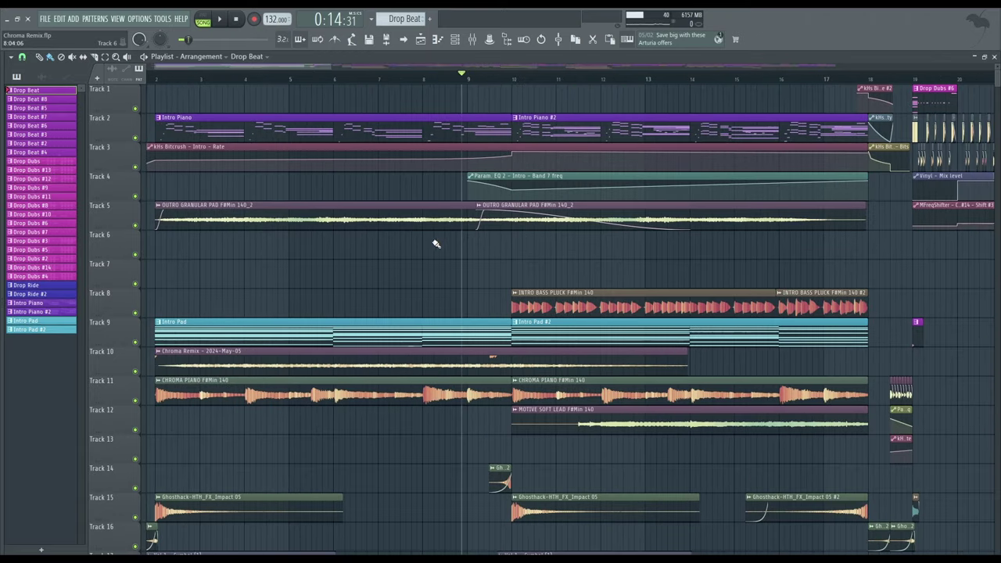
{"action": "right_click", "coordinate": [135, 225]}
{"action": "left_click", "coordinate": [227, 78]}
{"action": "key", "text": "space"}
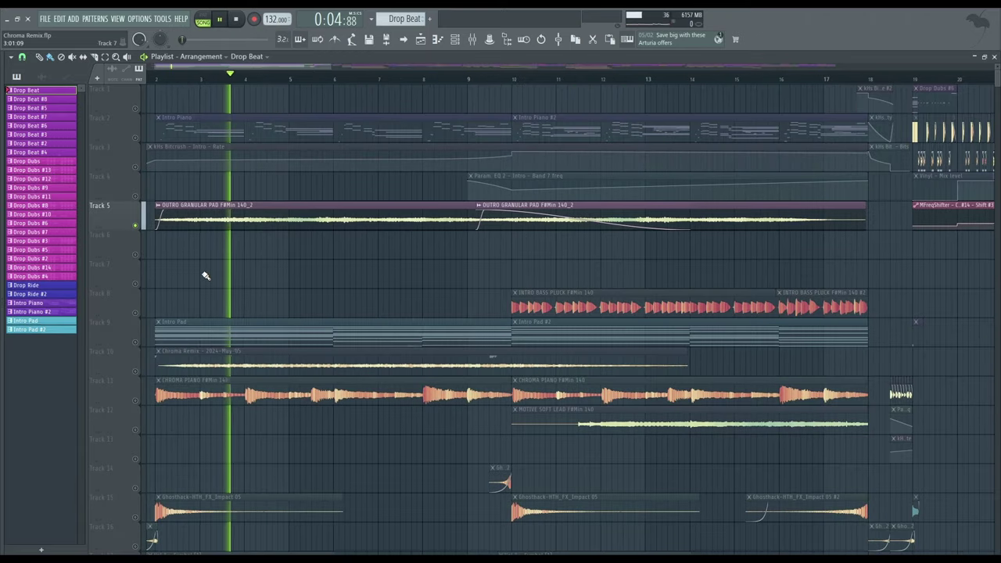
{"action": "scroll", "coordinate": [234, 273], "scroll_direction": "up", "scroll_amount": 3}
{"action": "scroll", "coordinate": [258, 275], "scroll_direction": "down", "scroll_amount": 3}
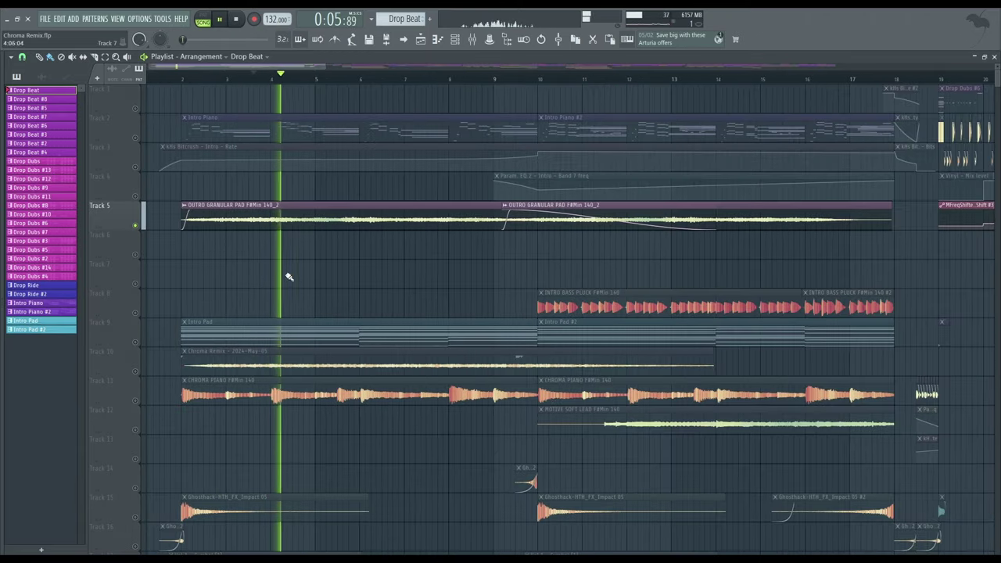
{"action": "left_click", "coordinate": [134, 225], "text": "ctrl"}
{"action": "key", "text": "space"}
- Open the Scrubby effect on the OUTRO GRANULAR PAD mixer track and move its window toward the middle of the playlist
{"action": "key", "text": "F9"}
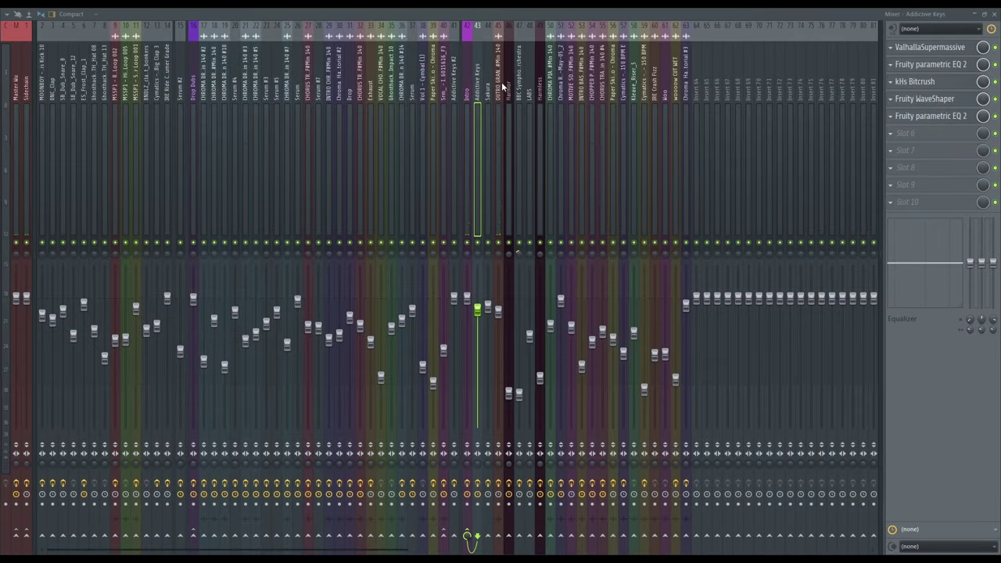
{"action": "left_click", "coordinate": [502, 86]}
{"action": "left_click", "coordinate": [938, 49]}
{"action": "key", "text": "F9"}
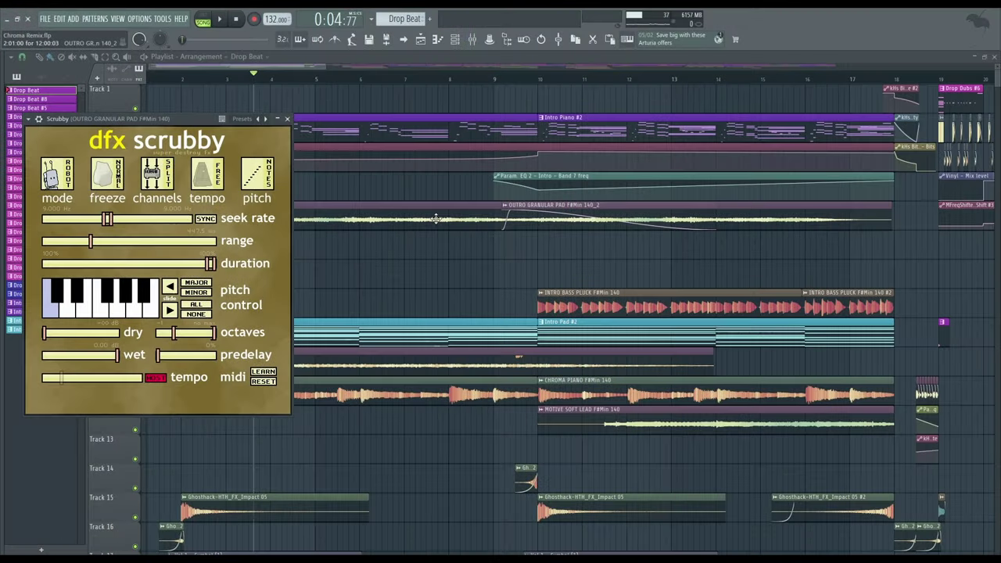
{"action": "left_click_drag", "start_coordinate": [120, 122], "coordinate": [400, 145]}
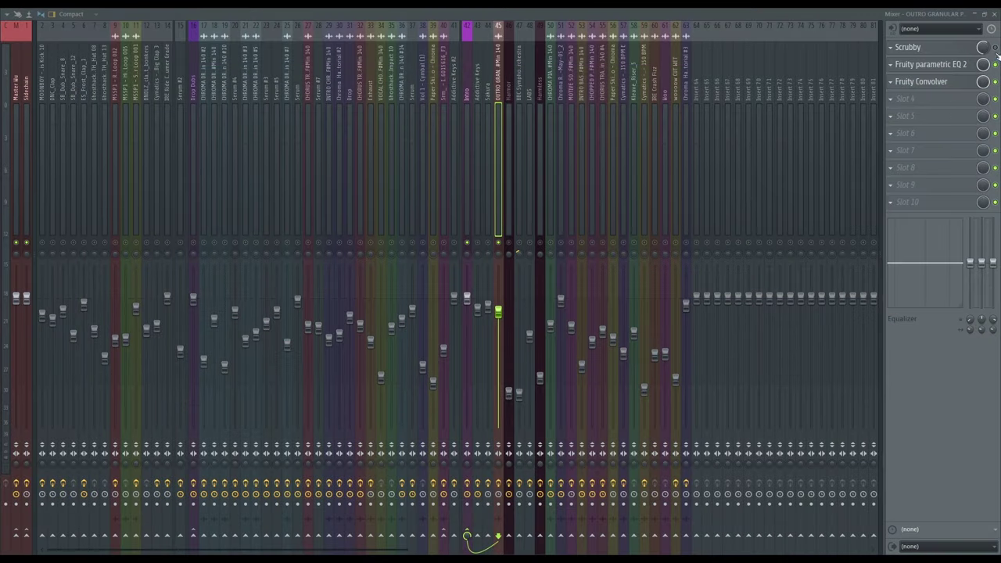
- Audition the granular pad with Scrubby bypassed, reposition the Scrubby window and close it
{"action": "key", "text": "space"}
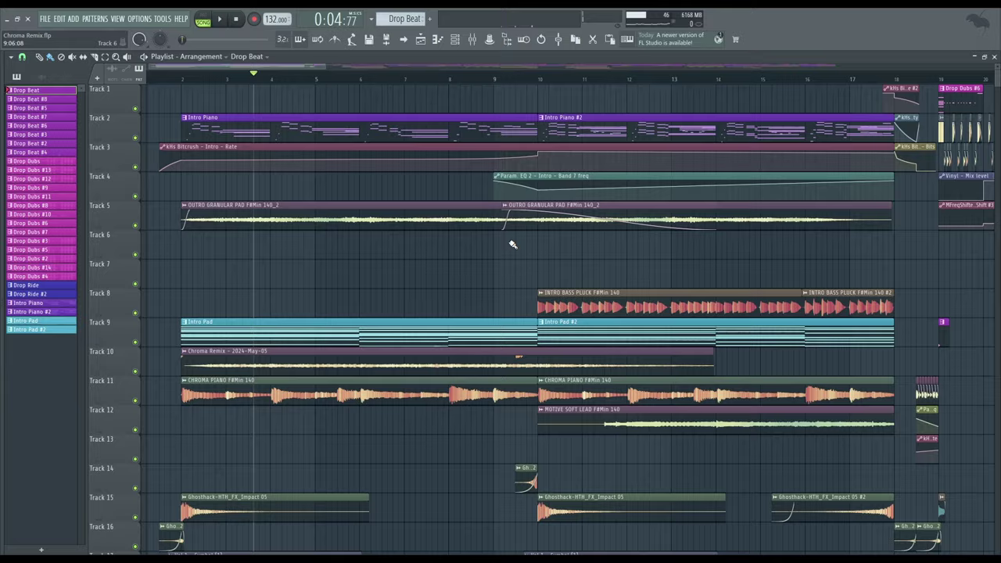
{"action": "scroll", "coordinate": [512, 245], "scroll_direction": "down", "scroll_amount": 5}
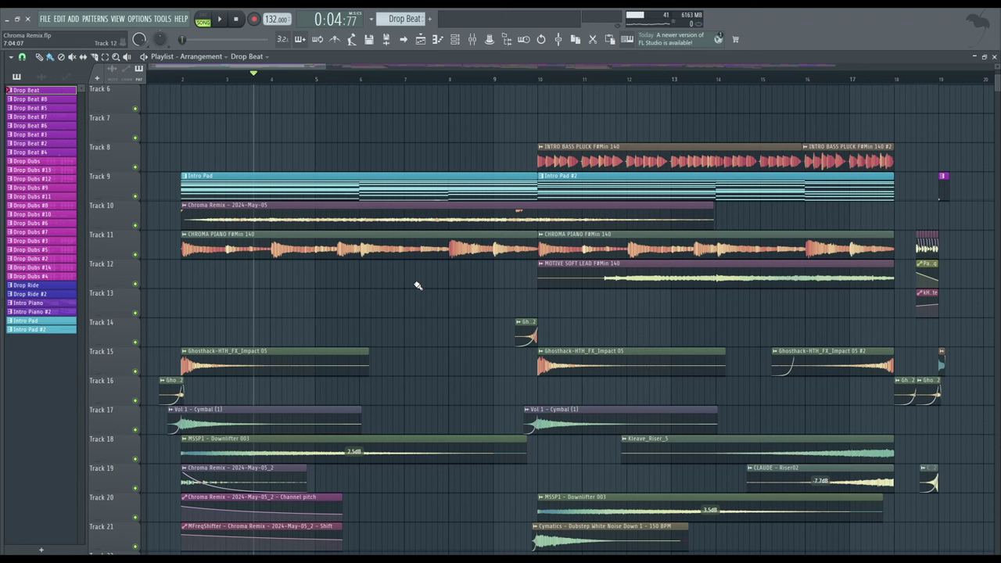
{"action": "left_click_drag", "start_coordinate": [449, 163], "coordinate": [473, 126]}
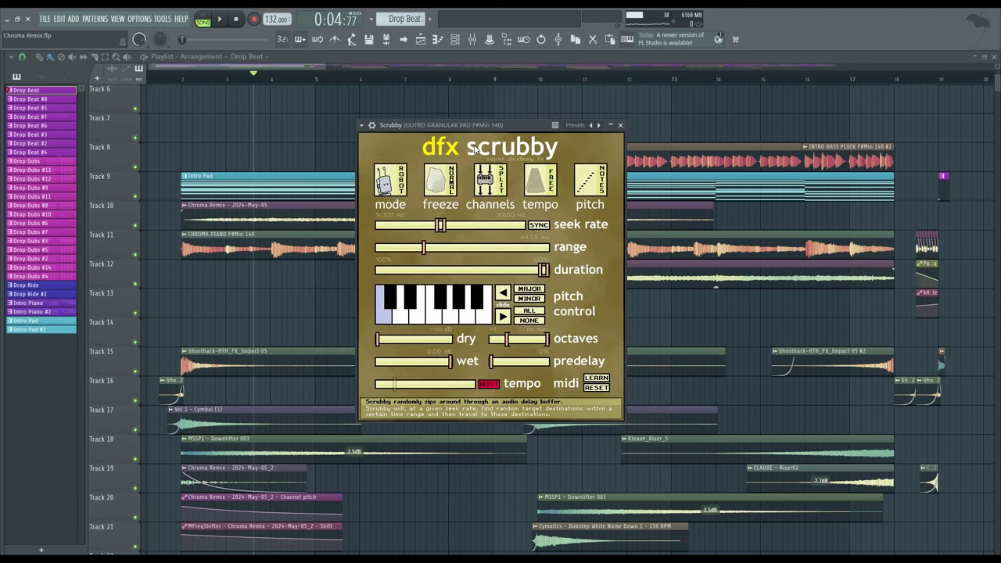
{"action": "left_click", "coordinate": [620, 125]}
- Inspect the channel settings of the first CHROMA PIANO F#Min 140 clip on Track 11 and close them
{"action": "scroll", "coordinate": [379, 214], "scroll_direction": "down", "scroll_amount": 1}
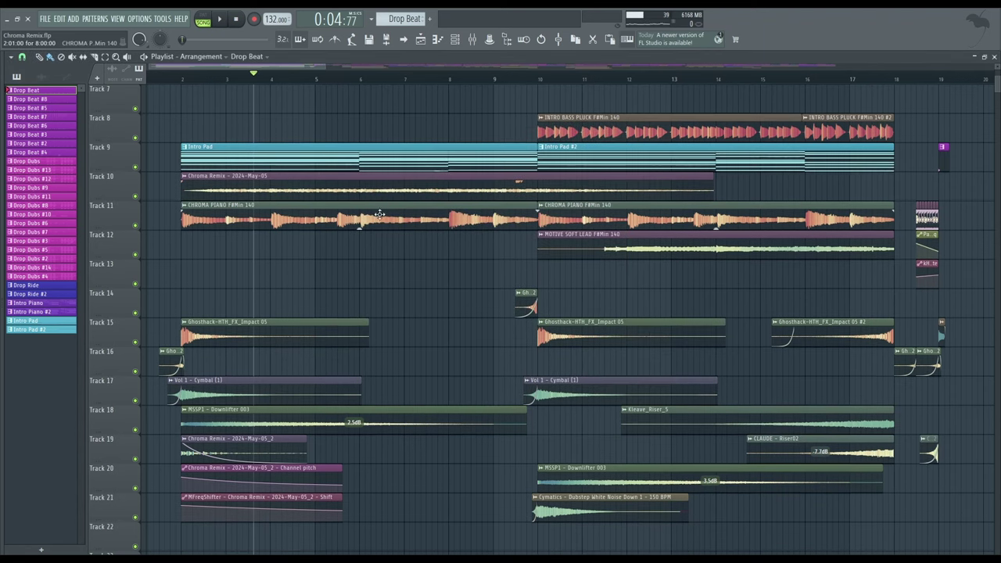
{"action": "double_click", "coordinate": [383, 221]}
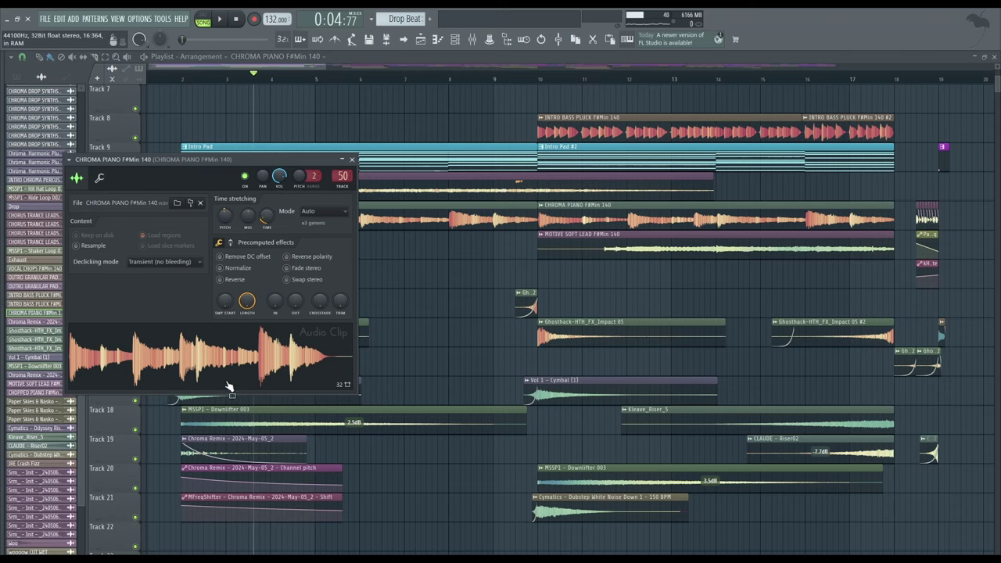
{"action": "left_click", "coordinate": [351, 159]}
- Play the intro with the CHROMA PIANO mixer track soloed and review its effects in the mixer
{"action": "key", "text": "F9"}
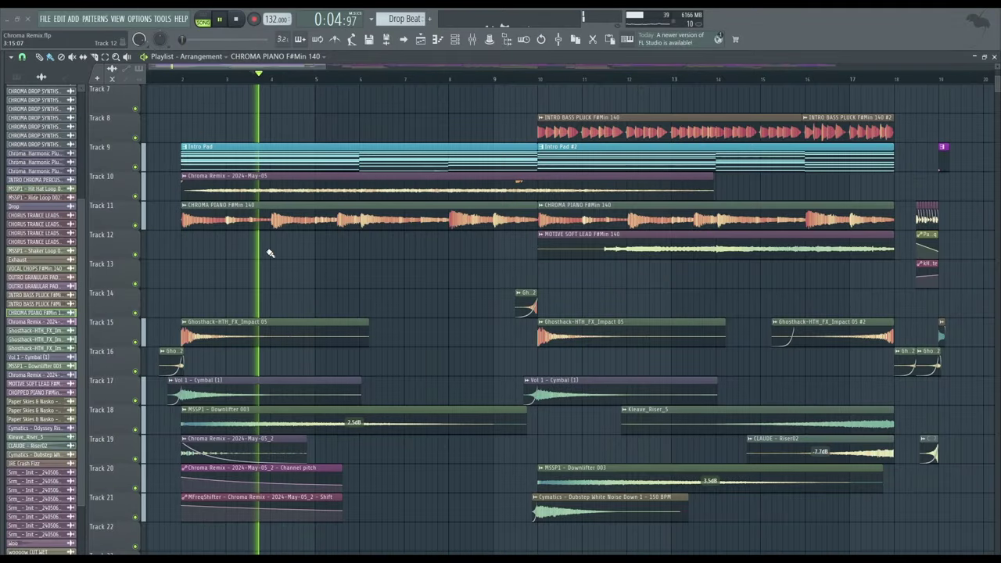
{"action": "scroll", "coordinate": [268, 253], "scroll_direction": "up", "scroll_amount": 3}
{"action": "key", "text": "F9"}
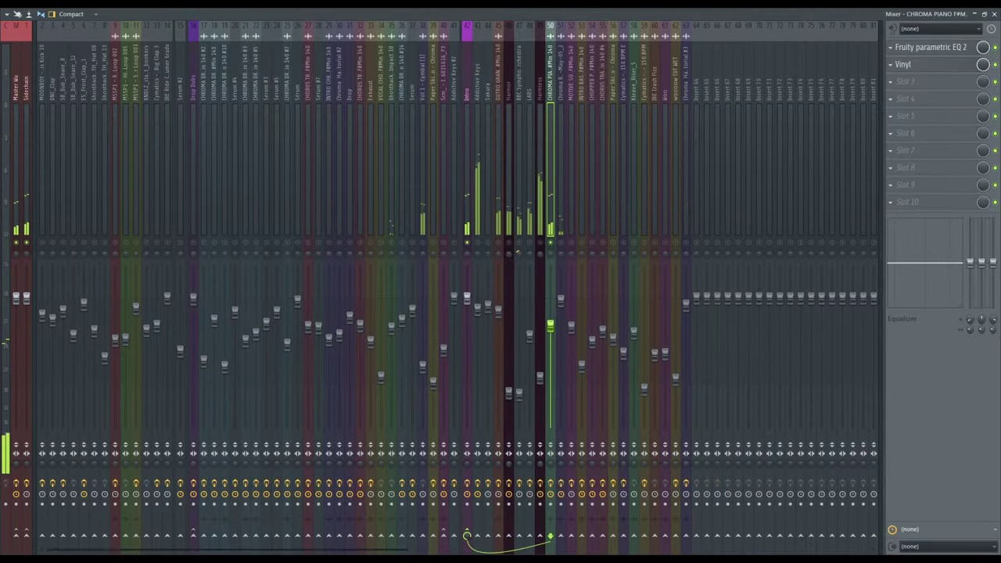
{"action": "key", "text": "F9"}
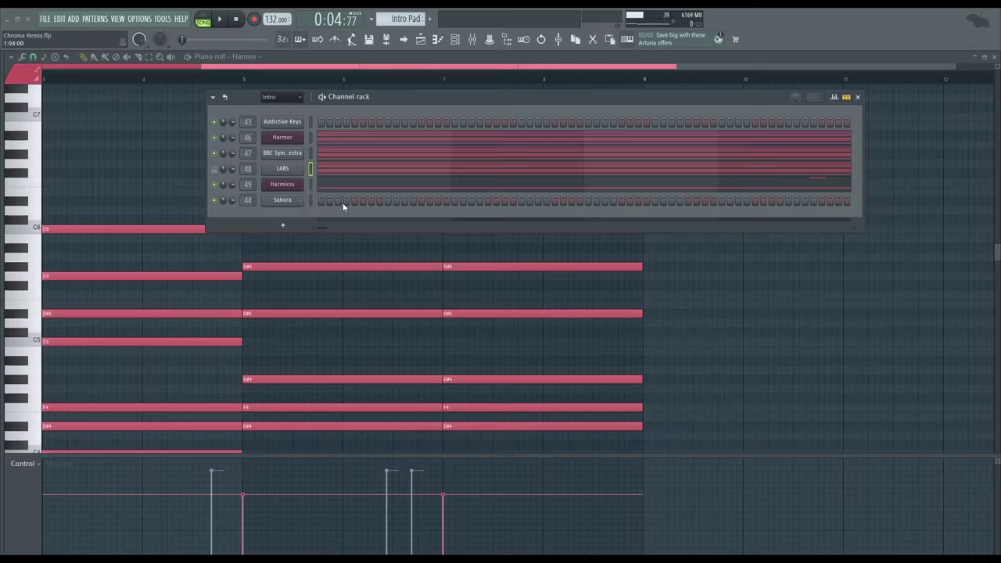
- Play the Intro Pad pattern on its own, inspect the Harmless synth's settings and close its window
{"action": "left_click", "coordinate": [203, 22]}
{"action": "key", "text": "space"}
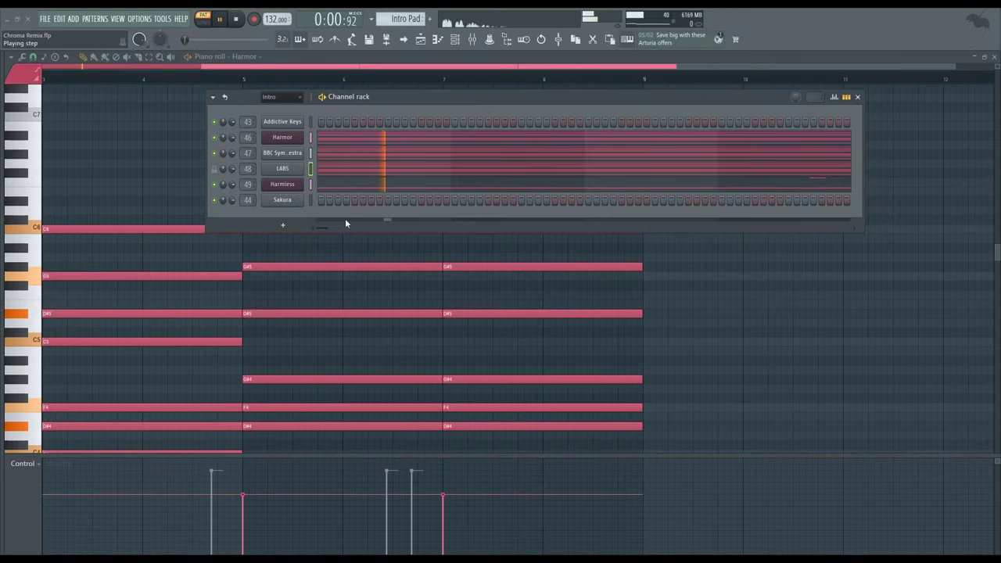
{"action": "key", "text": "F9"}
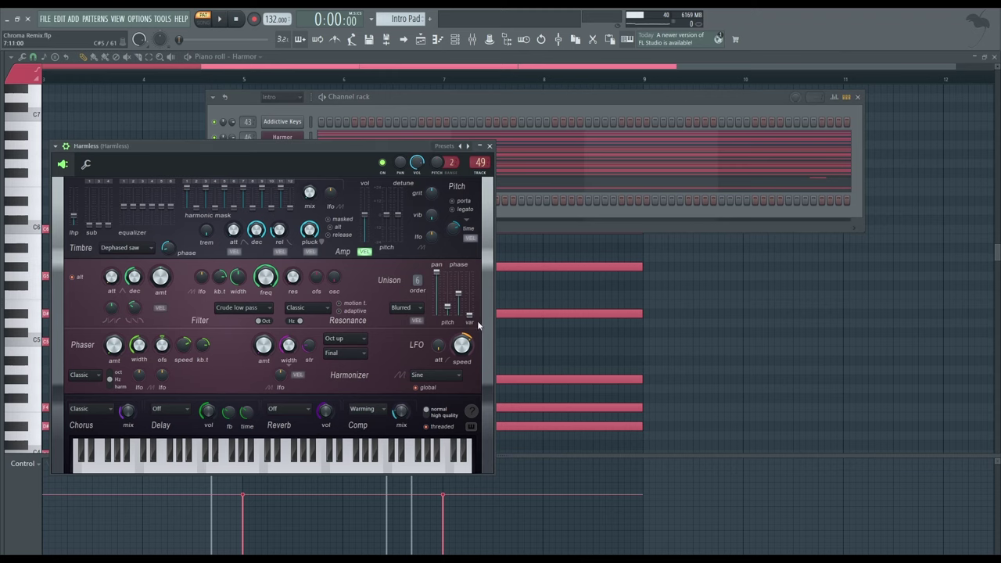
{"action": "left_click", "coordinate": [491, 147]}
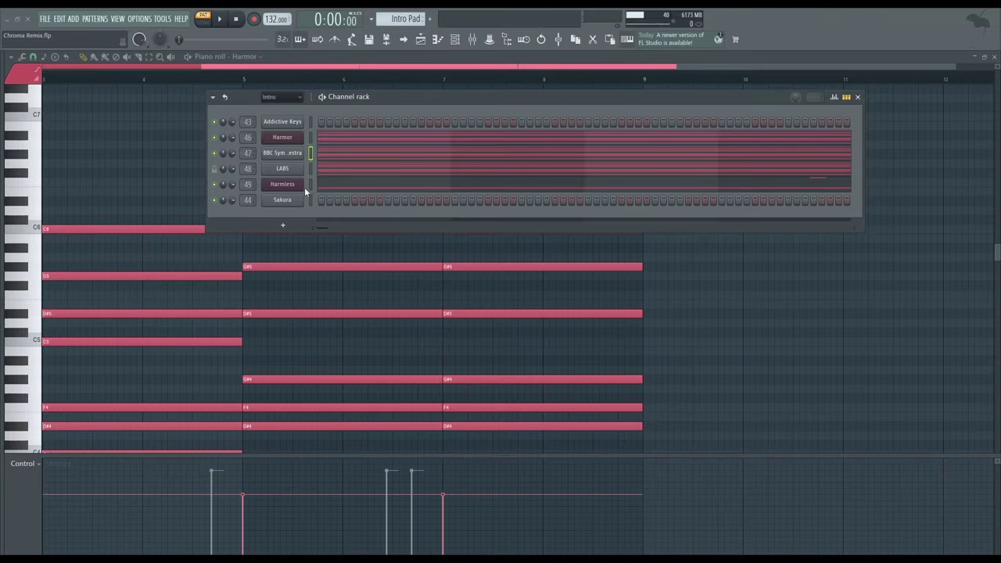
- Audition the Harmor pad with its mixer effects toggled, and inspect the Harmor synth after moving its window
{"action": "key", "text": "space"}
{"action": "left_click", "coordinate": [283, 138]}
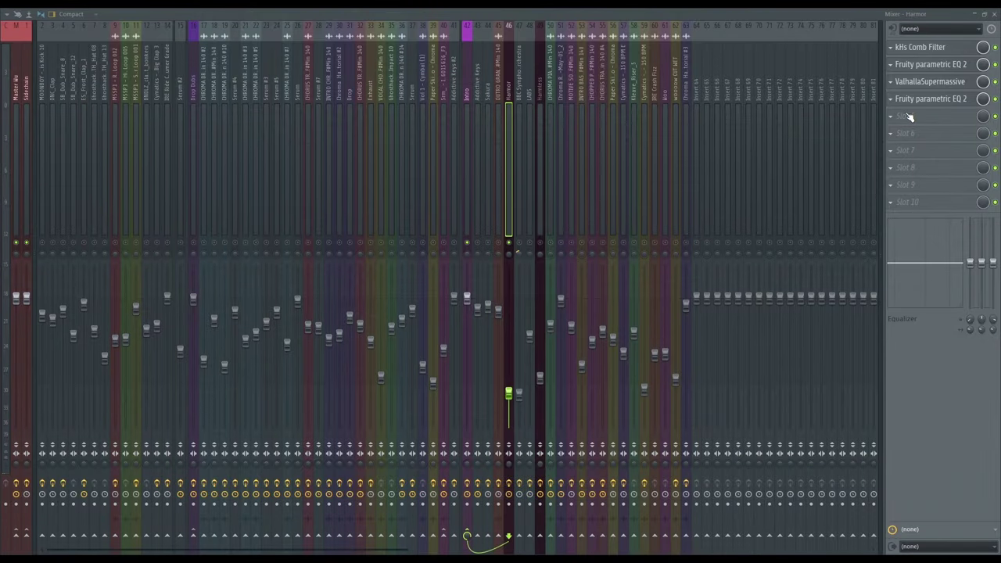
{"action": "left_click_drag", "start_coordinate": [995, 48], "coordinate": [995, 70]}
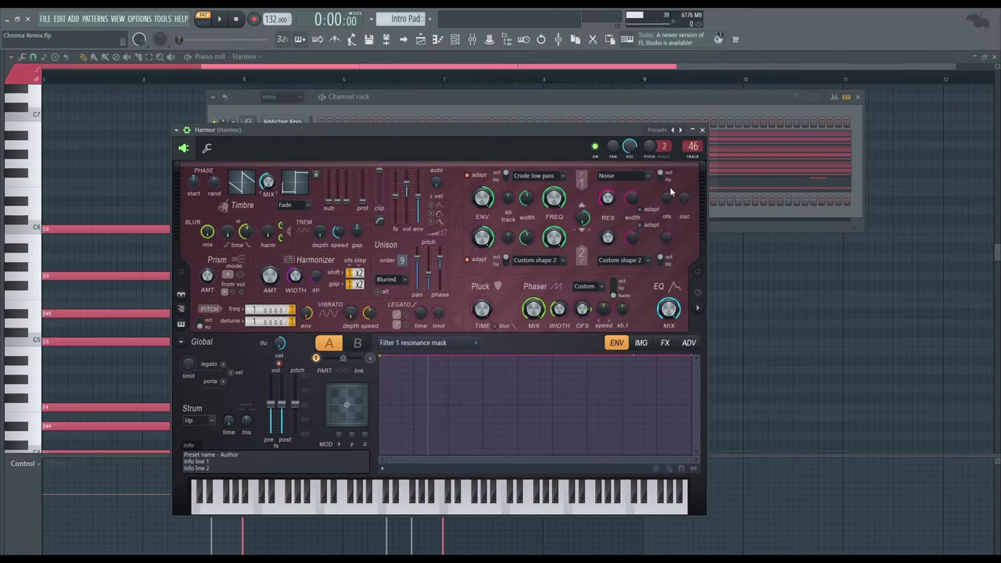
{"action": "left_click_drag", "start_coordinate": [607, 133], "coordinate": [634, 102]}
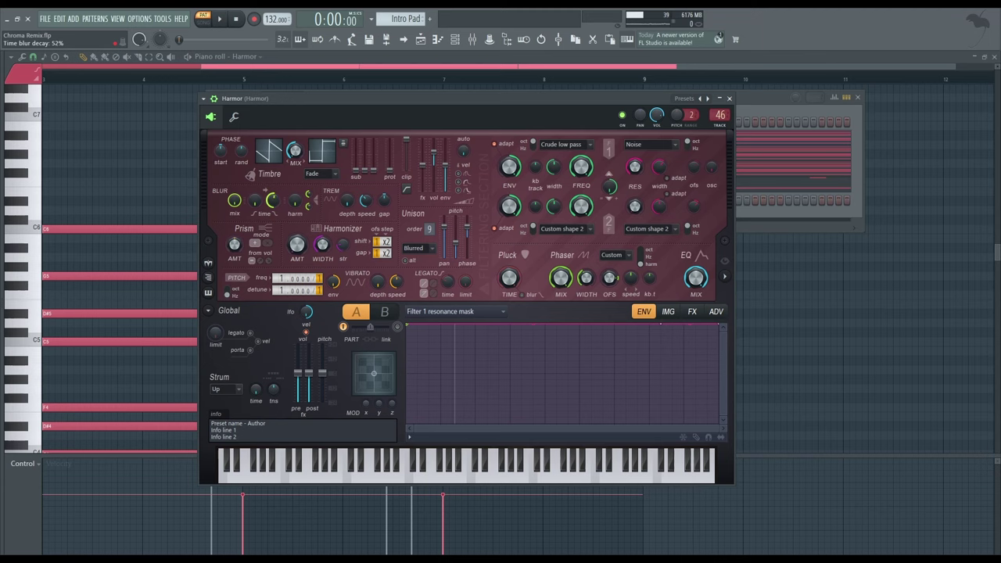
{"action": "key", "text": "space"}
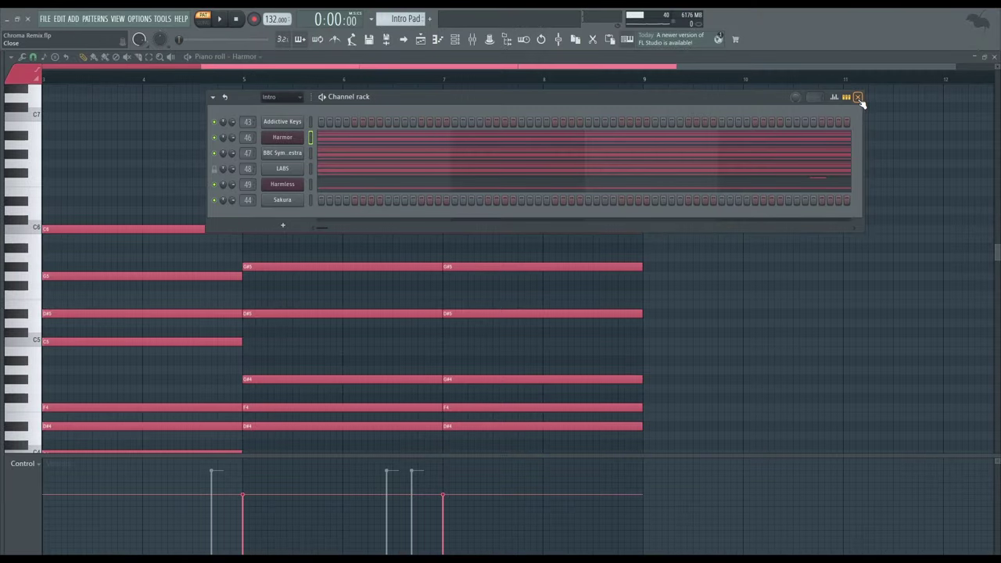
- Close the channel rack and Harmor piano roll, and examine the intro's clips and effect layers across the playlist
{"action": "left_click", "coordinate": [858, 100]}
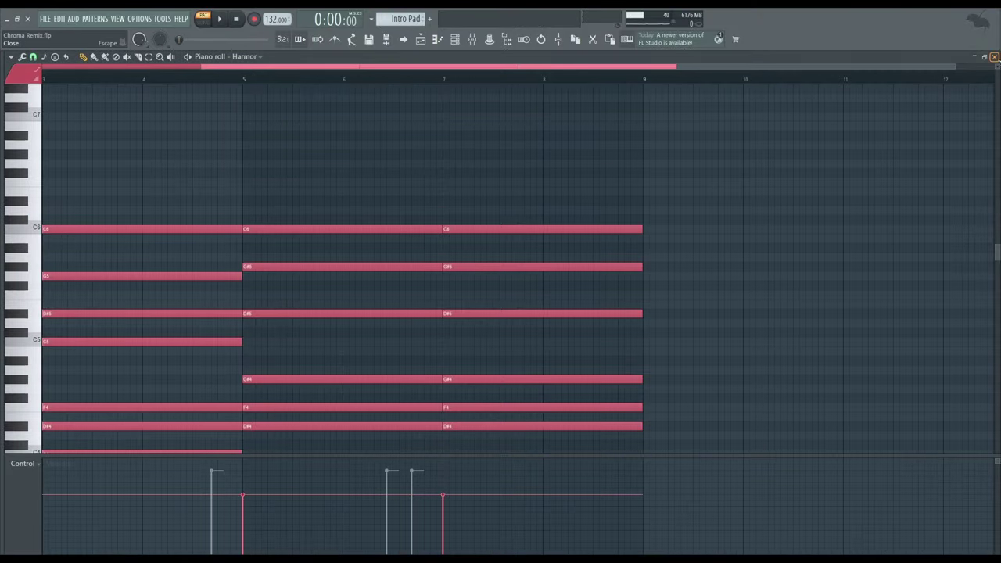
{"action": "left_click", "coordinate": [994, 57]}
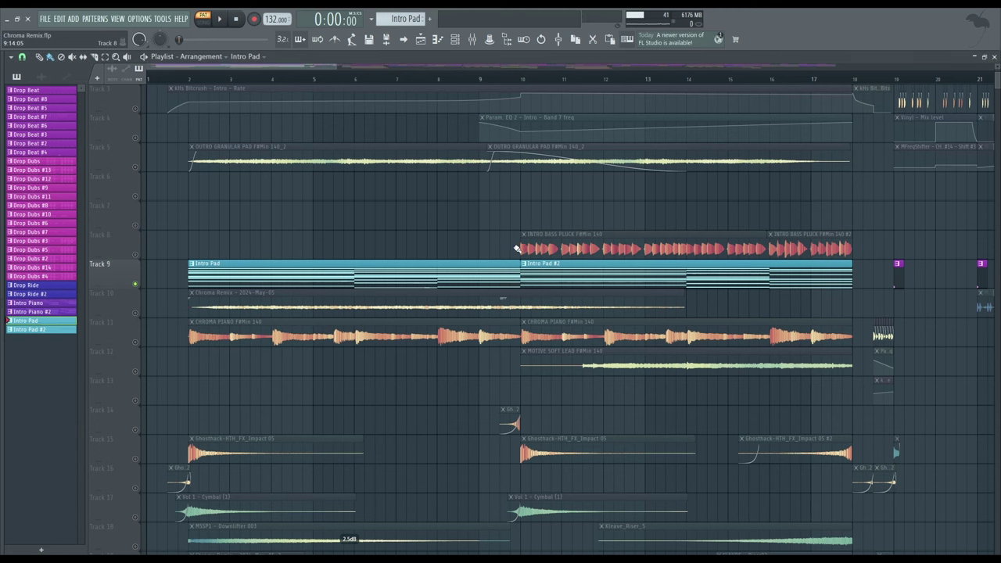
{"action": "scroll", "coordinate": [532, 281], "scroll_direction": "down", "scroll_amount": 3}
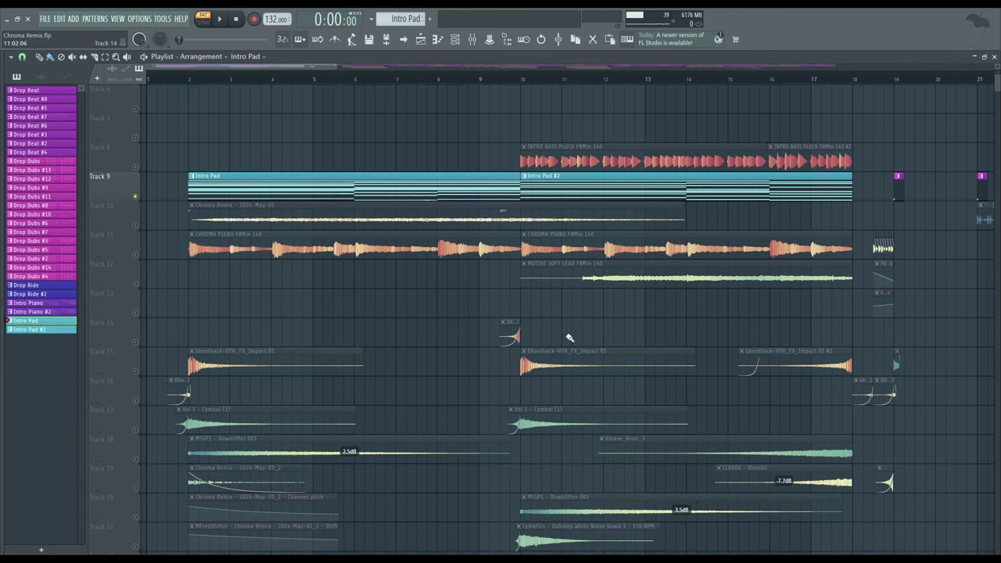
{"action": "scroll", "coordinate": [559, 341], "scroll_direction": "down", "scroll_amount": 5}
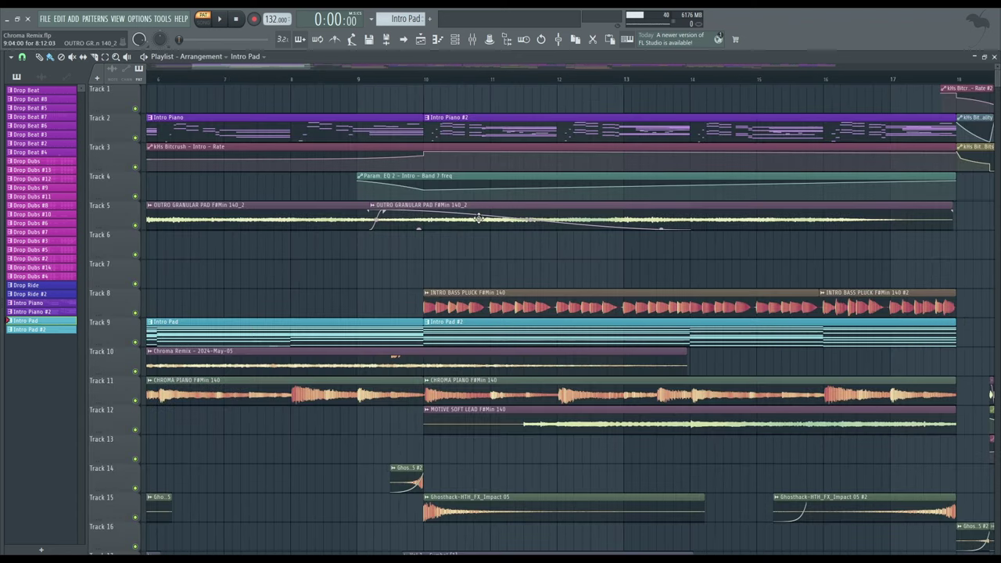
{"action": "scroll", "coordinate": [478, 219], "scroll_direction": "down", "scroll_amount": 3}
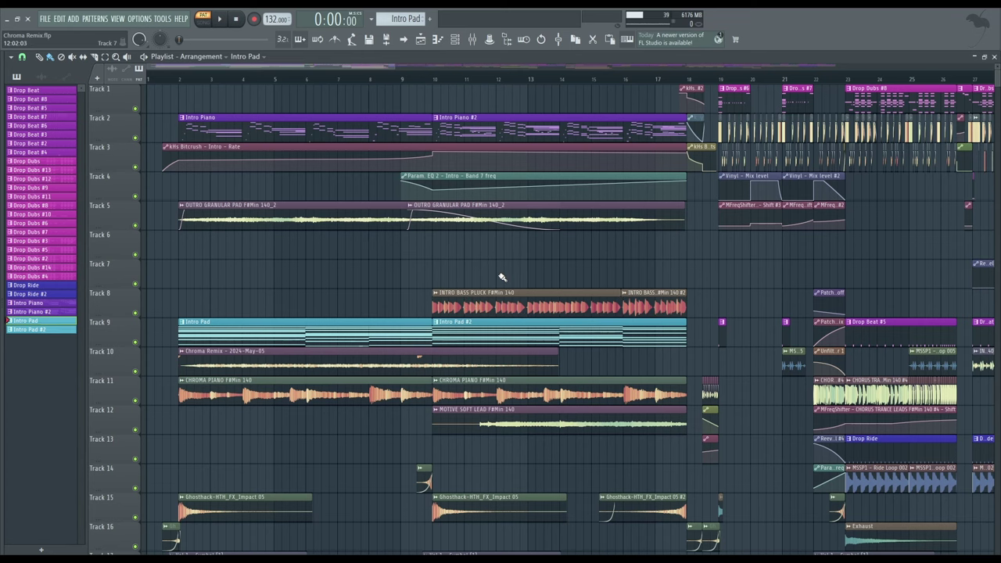
{"action": "scroll", "coordinate": [458, 258], "scroll_direction": "up", "scroll_amount": 3}
{"action": "scroll", "coordinate": [458, 253], "scroll_direction": "down", "scroll_amount": 1}
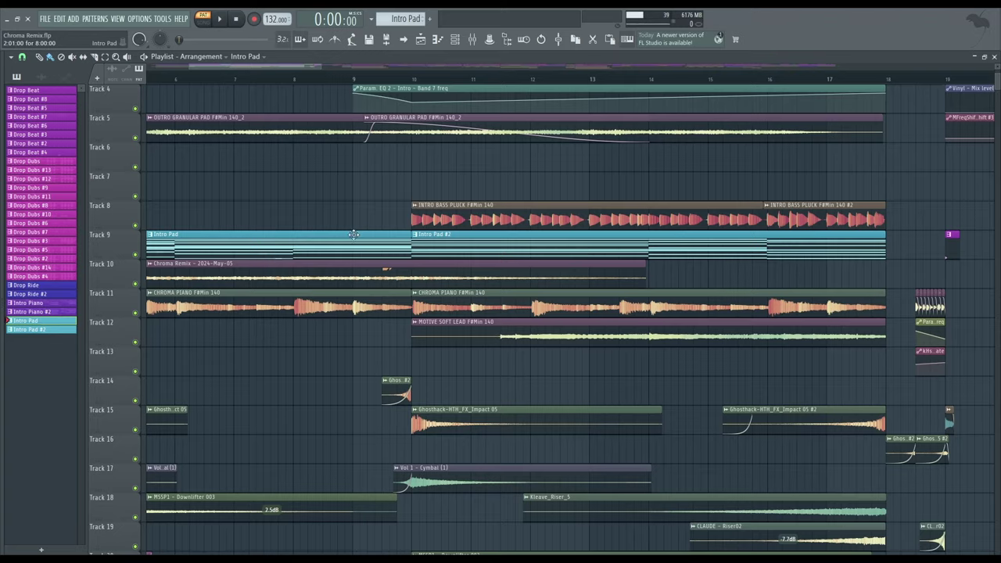
{"action": "scroll", "coordinate": [456, 242], "scroll_direction": "down", "scroll_amount": 3}
{"action": "scroll", "coordinate": [400, 250], "scroll_direction": "down", "scroll_amount": 3}
{"action": "scroll", "coordinate": [483, 279], "scroll_direction": "up", "scroll_amount": 2}
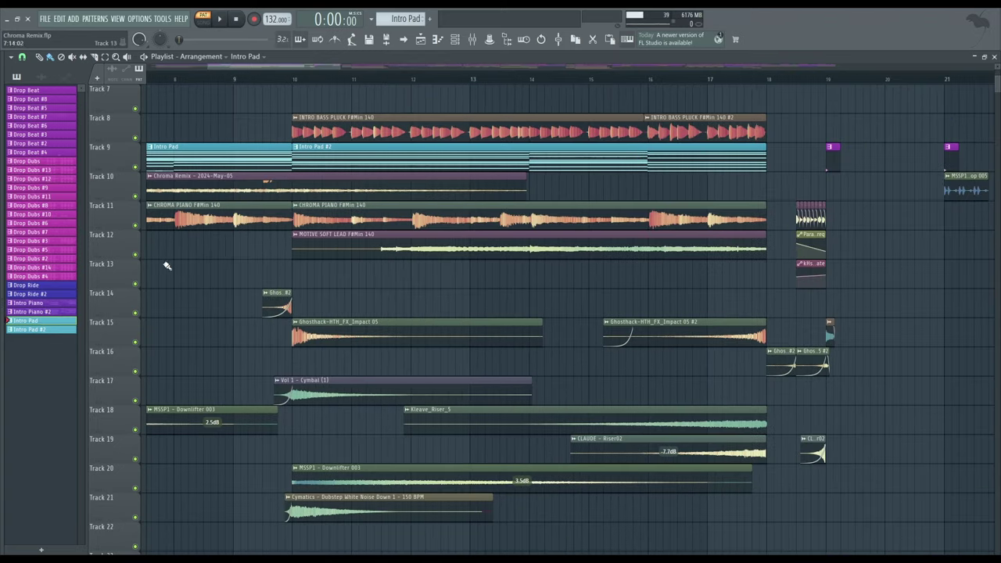
- Play the soloed MOTIVE SOFT LEAD on Track 12 from late in bar 11 and review the effects in the mixer
{"action": "left_click", "coordinate": [401, 76]}
{"action": "key", "text": "F9"}
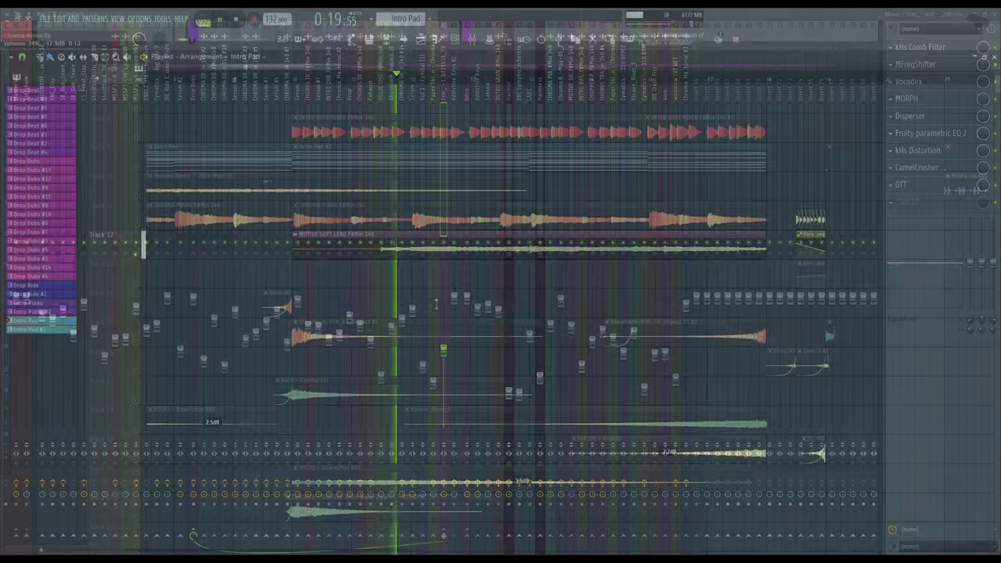
{"action": "left_click", "coordinate": [571, 164]}
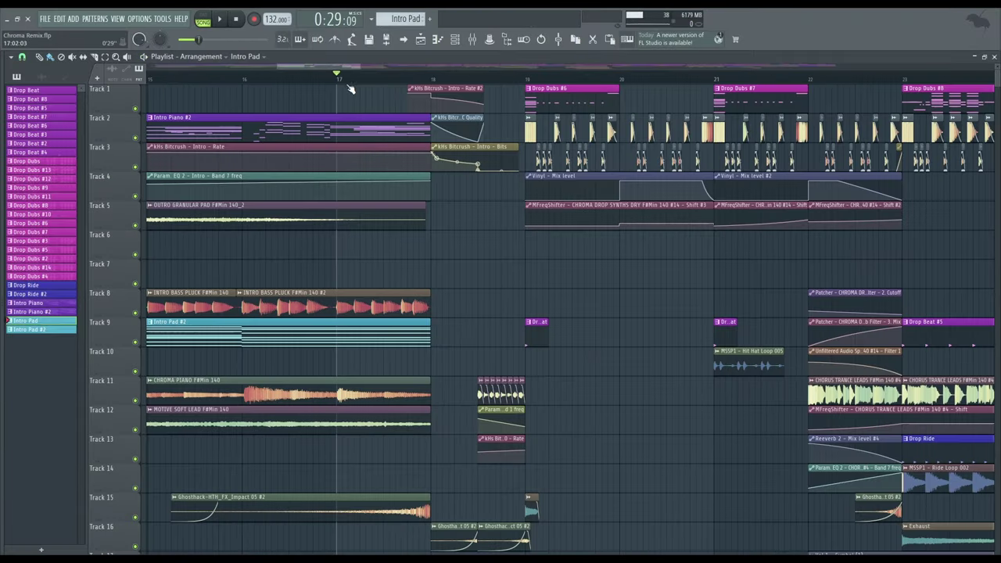
- Audition the end of the intro from bar 17 into the kHs Bitcrush automation section
{"action": "scroll", "coordinate": [470, 178], "scroll_direction": "up", "scroll_amount": 2}
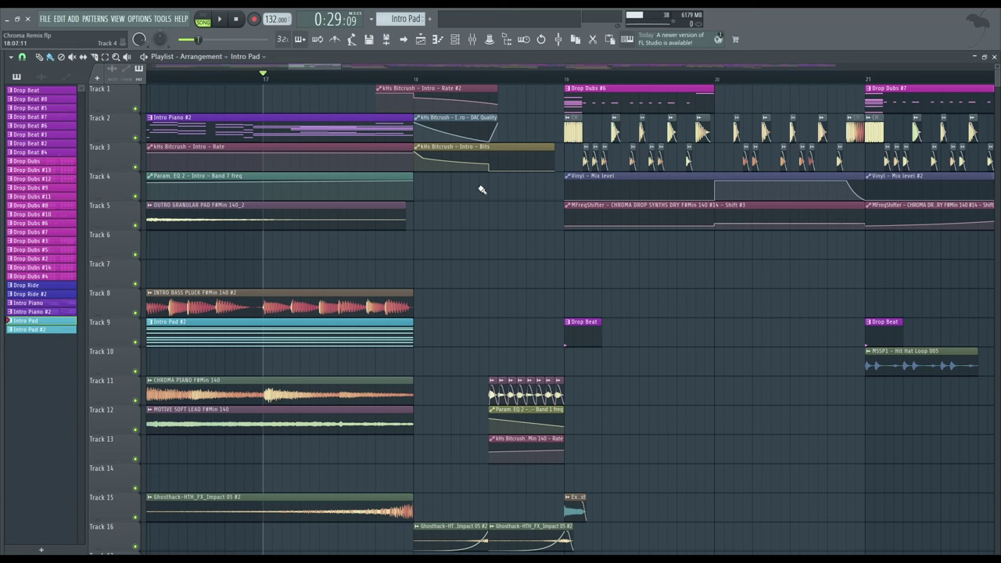
{"action": "key", "text": "space"}
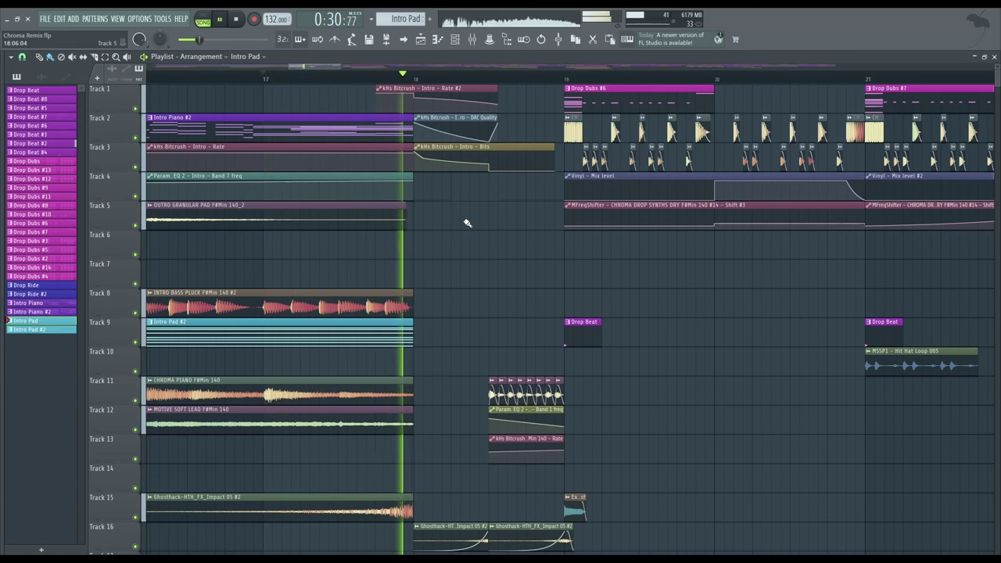
{"action": "key", "text": "space"}
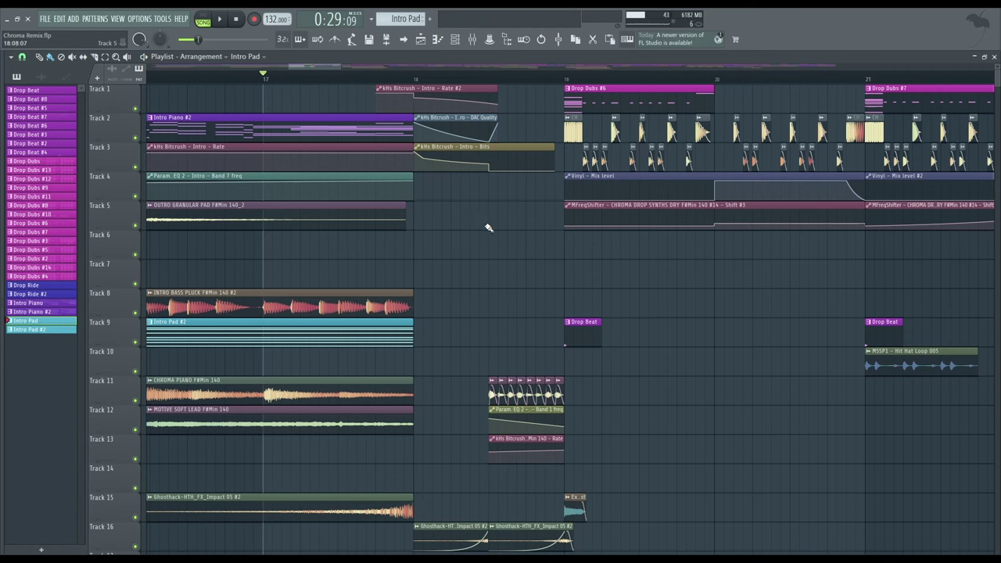
- Examine the chopped piano clips on Track 11 and preview the CHOPPED PIANO F#Min 140 sample in the browser
{"action": "scroll", "coordinate": [522, 195], "scroll_direction": "down", "scroll_amount": 4}
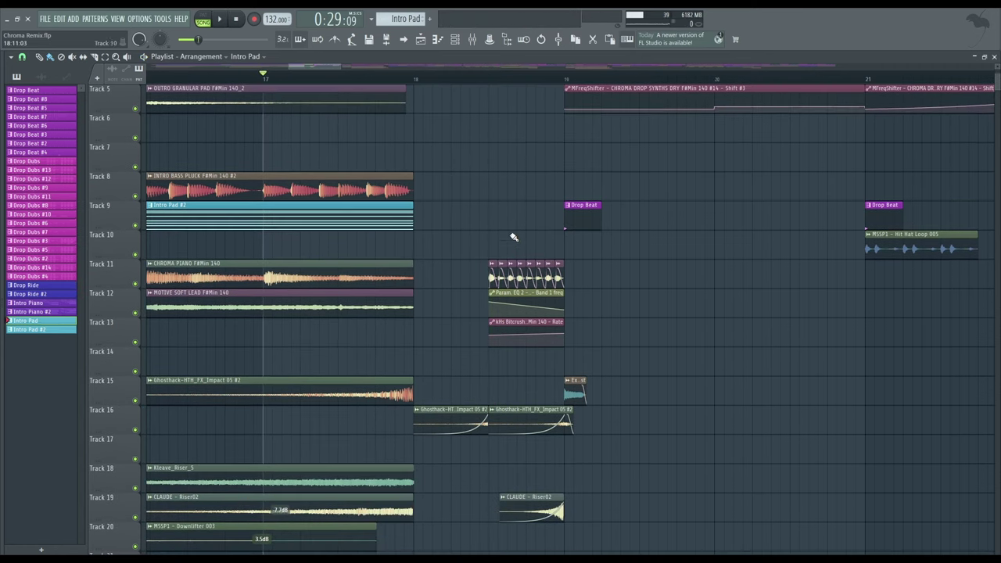
{"action": "scroll", "coordinate": [514, 236], "scroll_direction": "up", "scroll_amount": 3}
{"action": "scroll", "coordinate": [505, 246], "scroll_direction": "up", "scroll_amount": 2}
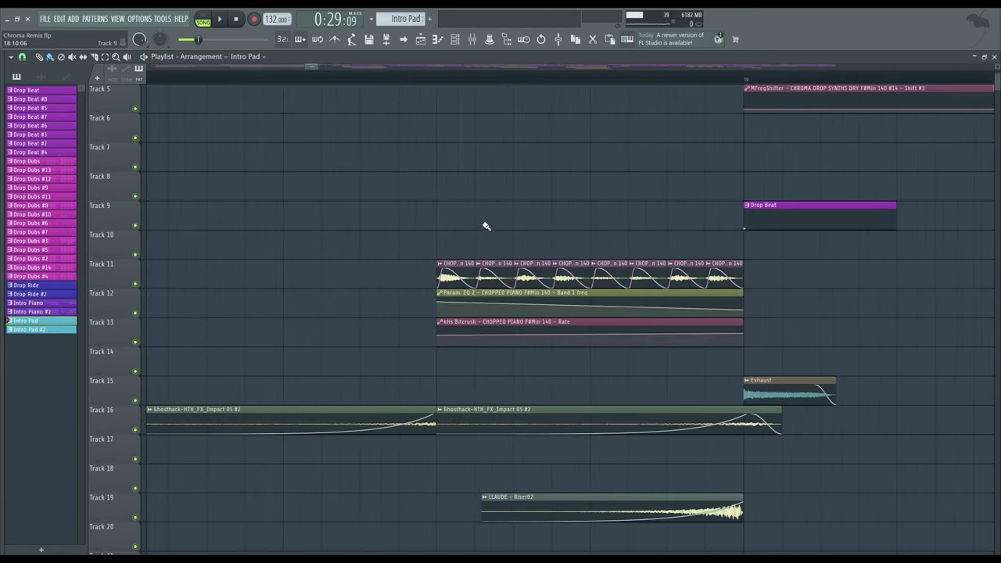
{"action": "key", "text": "alt+F8"}
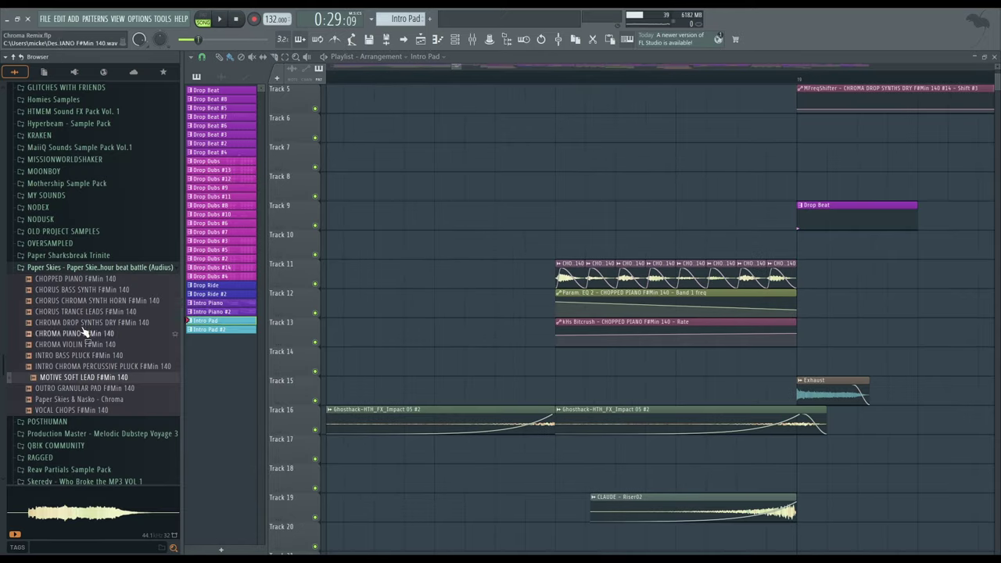
{"action": "left_click", "coordinate": [89, 285]}
{"action": "key", "text": "alt+F8"}
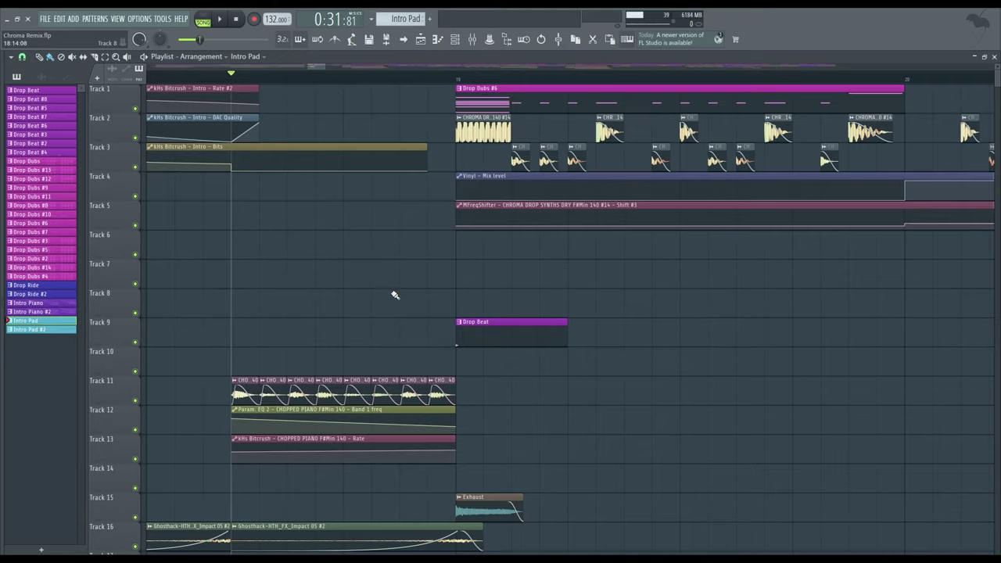
- Set the playback position to the start of the drop at bar 19 and check the sample browser
{"action": "left_click", "coordinate": [461, 78]}
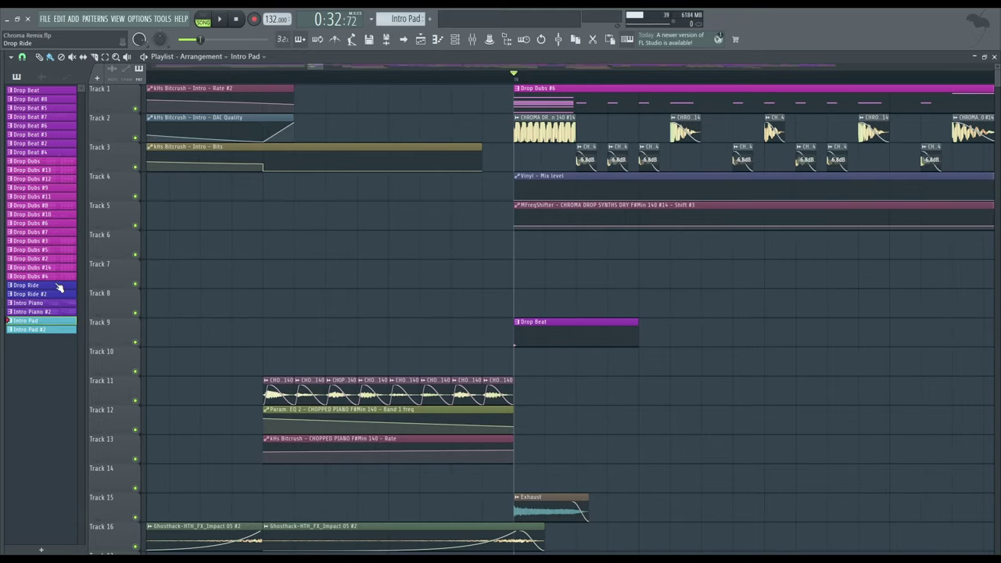
{"action": "key", "text": "alt+F8"}
{"action": "key", "text": "alt+F8"}
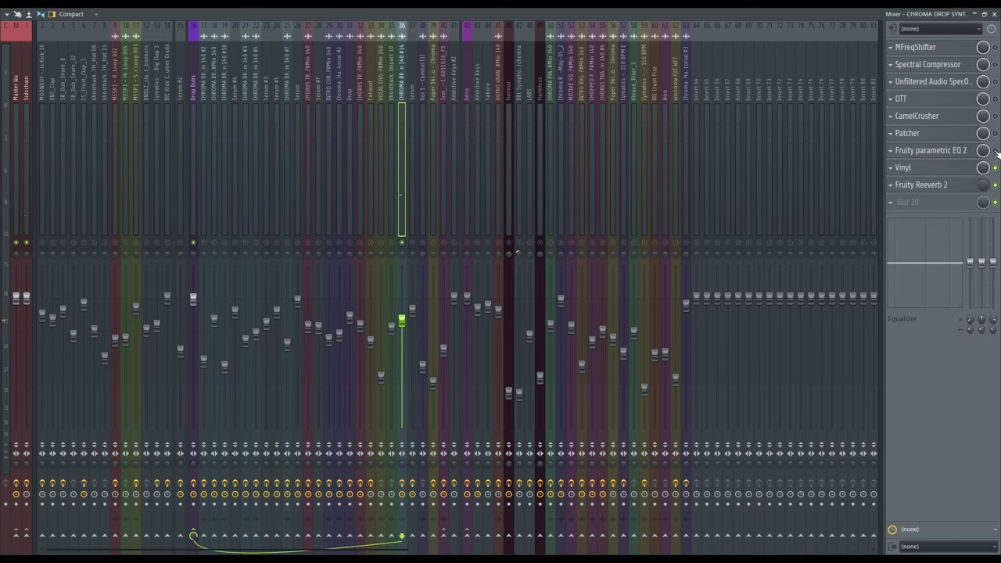
- Inspect SpecOps and Spectral Compressor on the CHROMA DROP SYNTHS DRY mixer track and audition the drop through its effects
{"action": "left_click", "coordinate": [944, 82]}
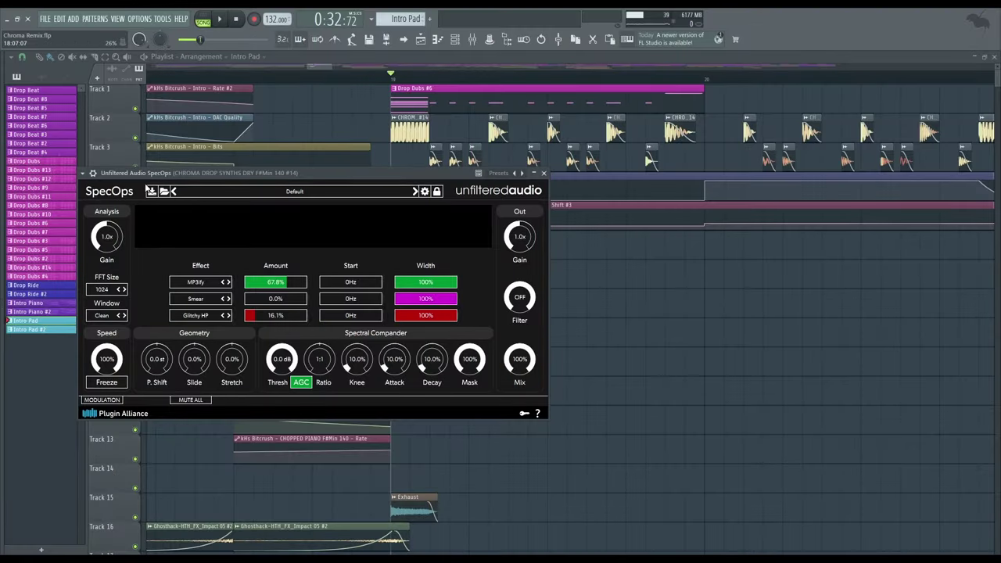
{"action": "left_click_drag", "start_coordinate": [418, 179], "coordinate": [675, 205]}
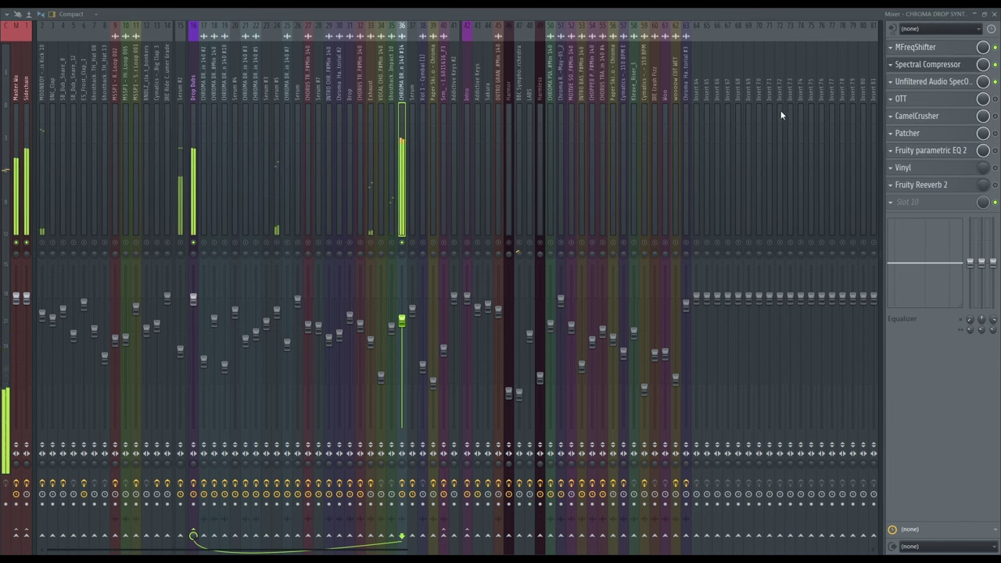
{"action": "left_click", "coordinate": [927, 64]}
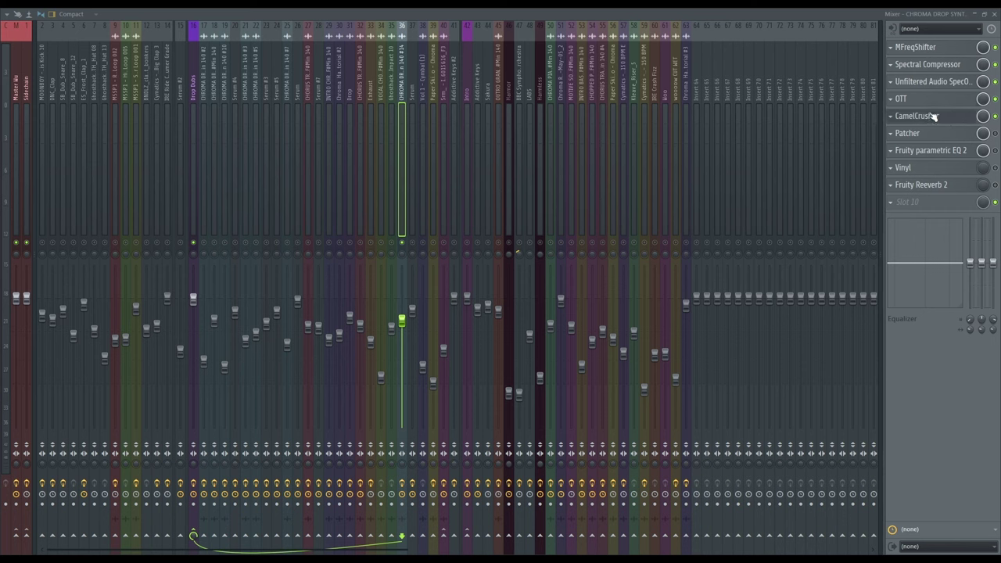
{"action": "key", "text": "space"}
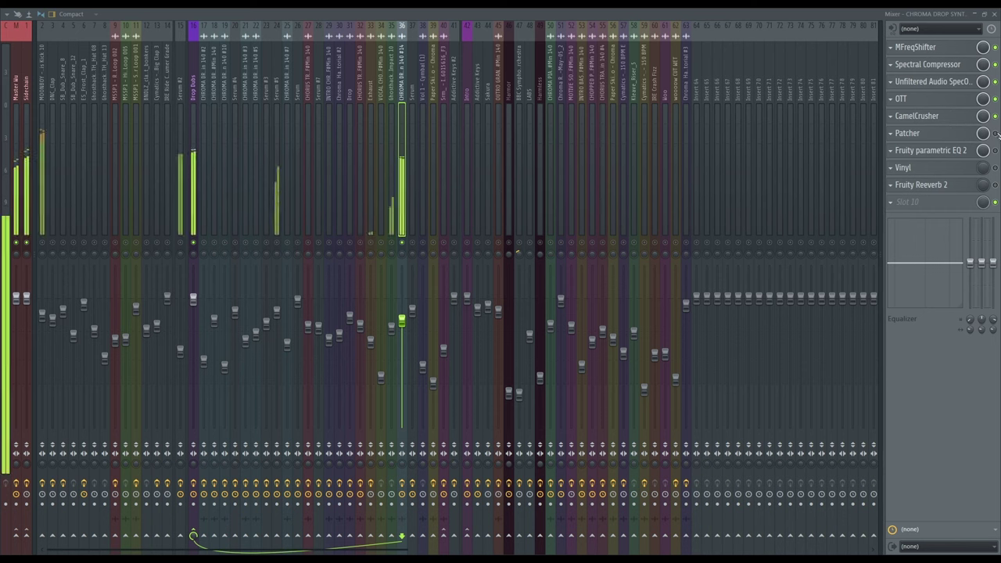
- Open the track's Patcher chain and preview the CHORUS CHROMA SYNTH HORN F#Min 140 sample in the browser
{"action": "left_click", "coordinate": [937, 137]}
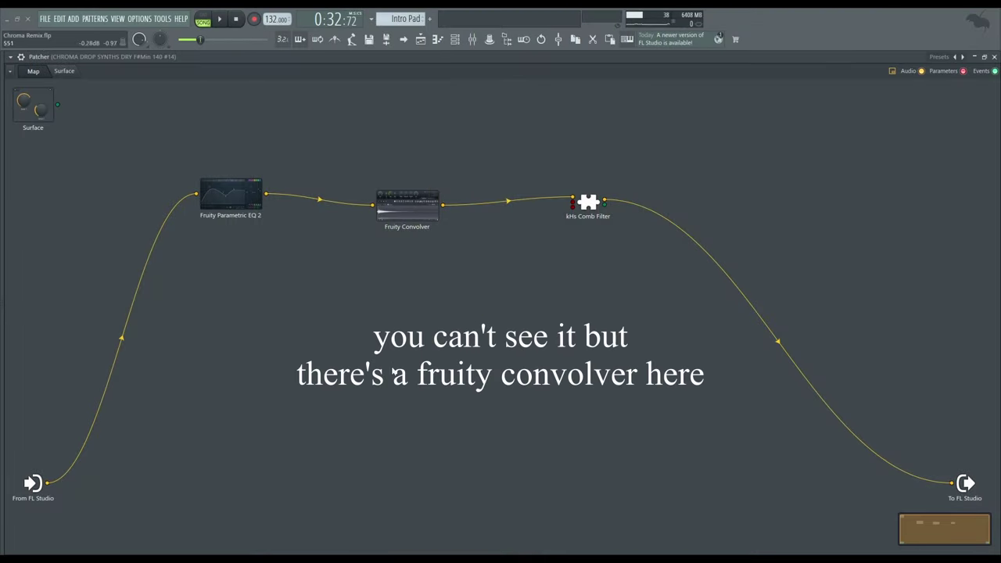
{"action": "key", "text": "alt+F8"}
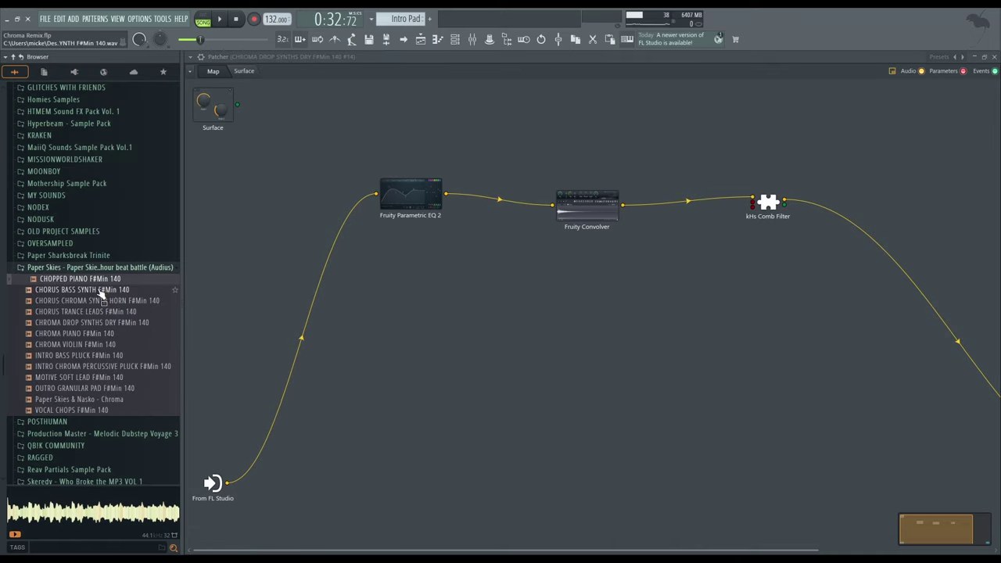
{"action": "left_click", "coordinate": [100, 300]}
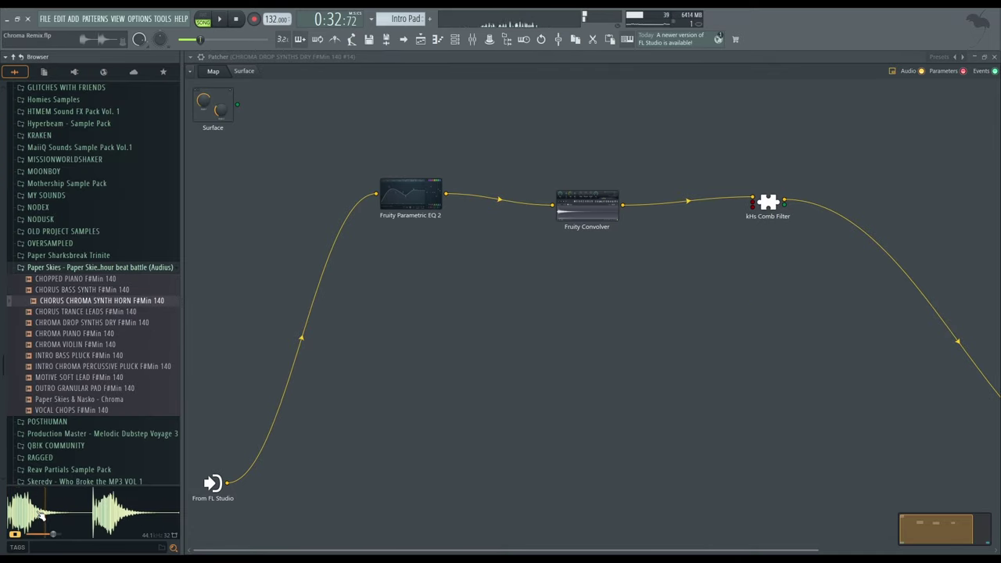
{"action": "key", "text": "alt+F8"}
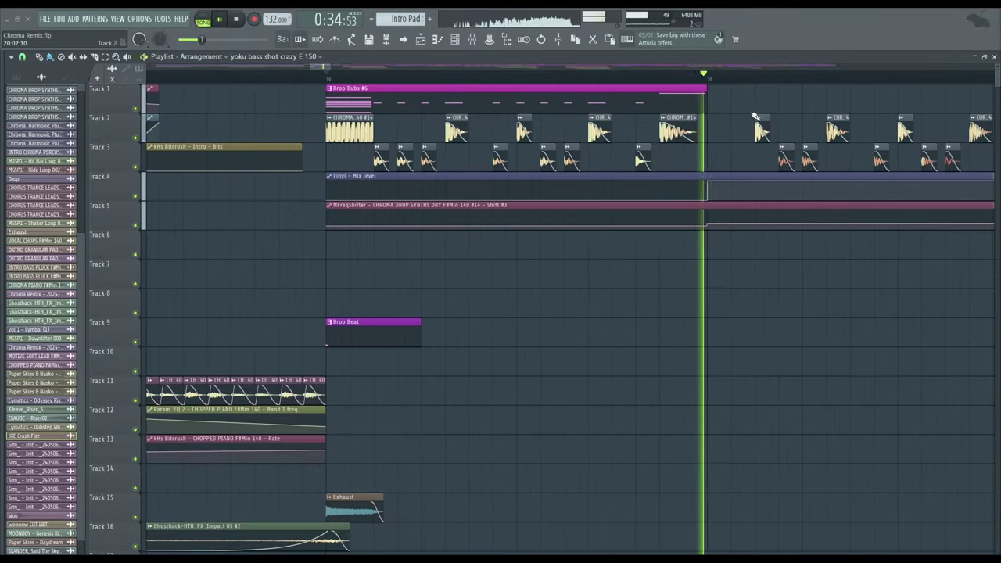
- Solo the Serum #2 mixer track and audition it on its own and together with the CHROMA DROP SYNTHS DRY layer
{"action": "key", "text": "space"}
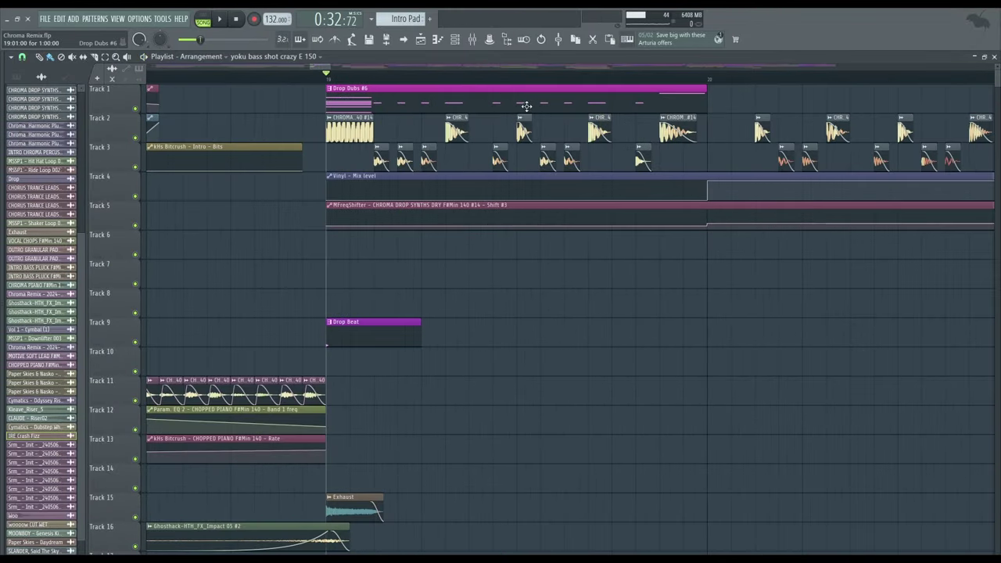
{"action": "scroll", "coordinate": [335, 249], "scroll_direction": "down", "scroll_amount": 3}
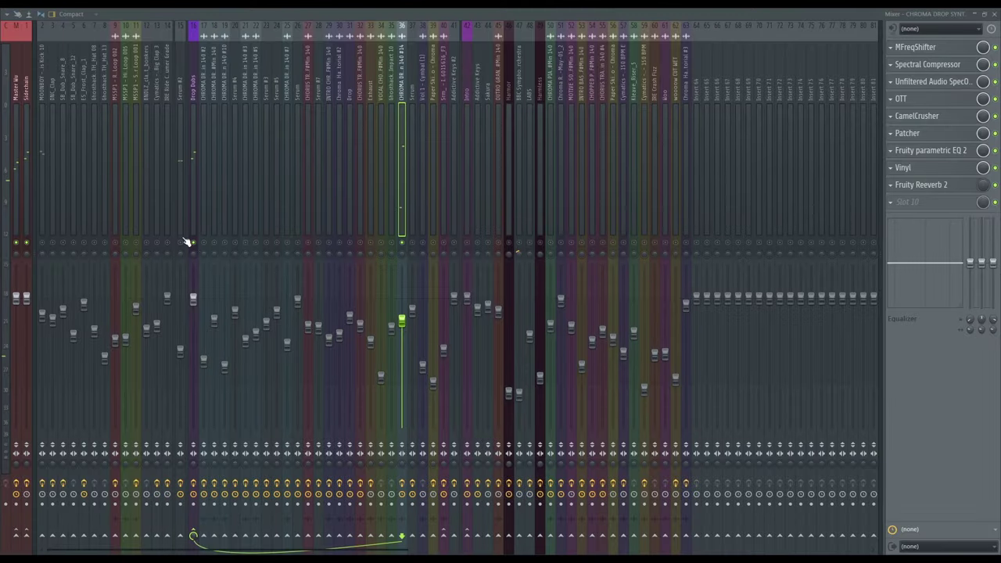
{"action": "left_click", "coordinate": [181, 232]}
{"action": "right_click", "coordinate": [179, 242]}
{"action": "key", "text": "space"}
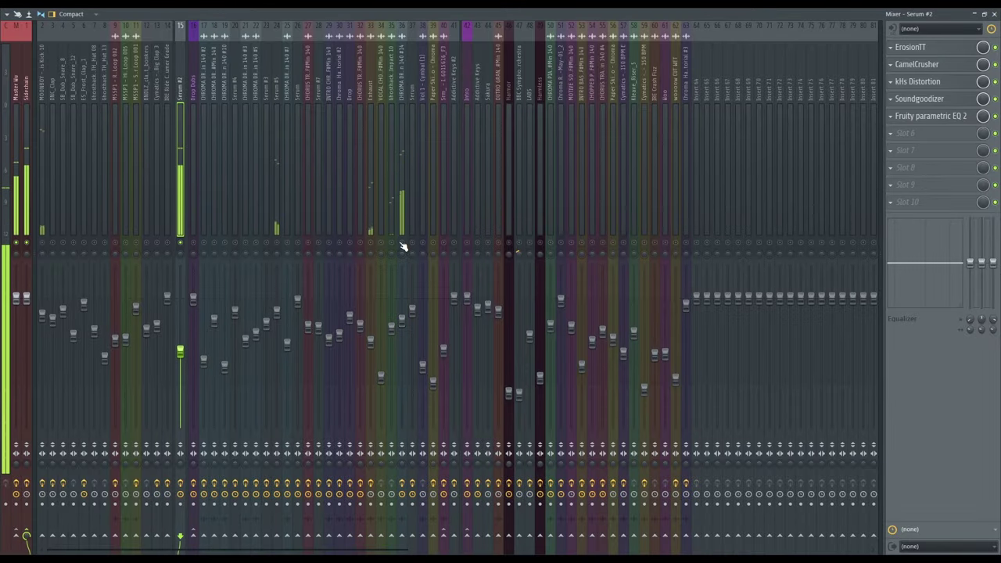
{"action": "key", "text": "F9"}
{"action": "key", "text": "F9"}
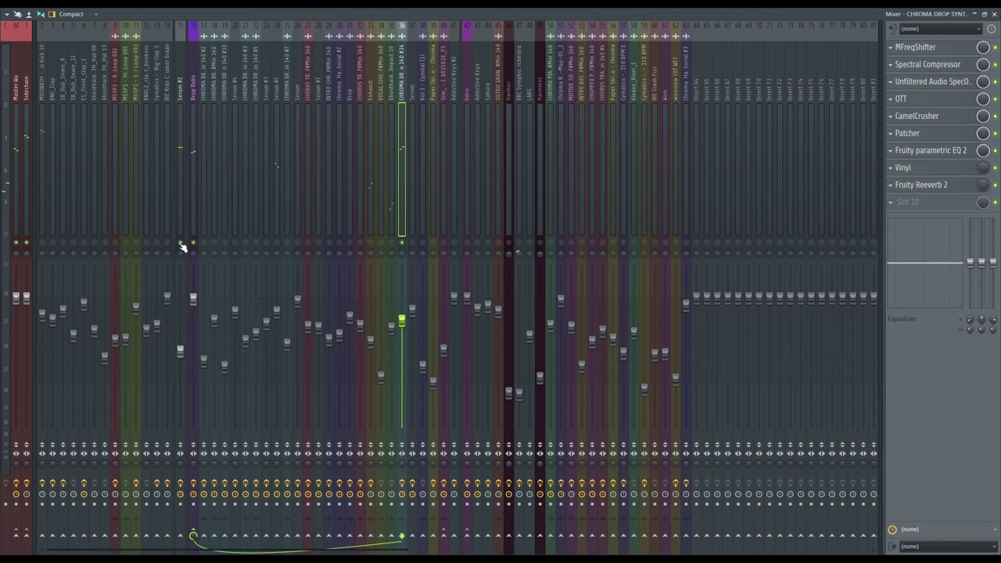
{"action": "key", "text": "F9"}
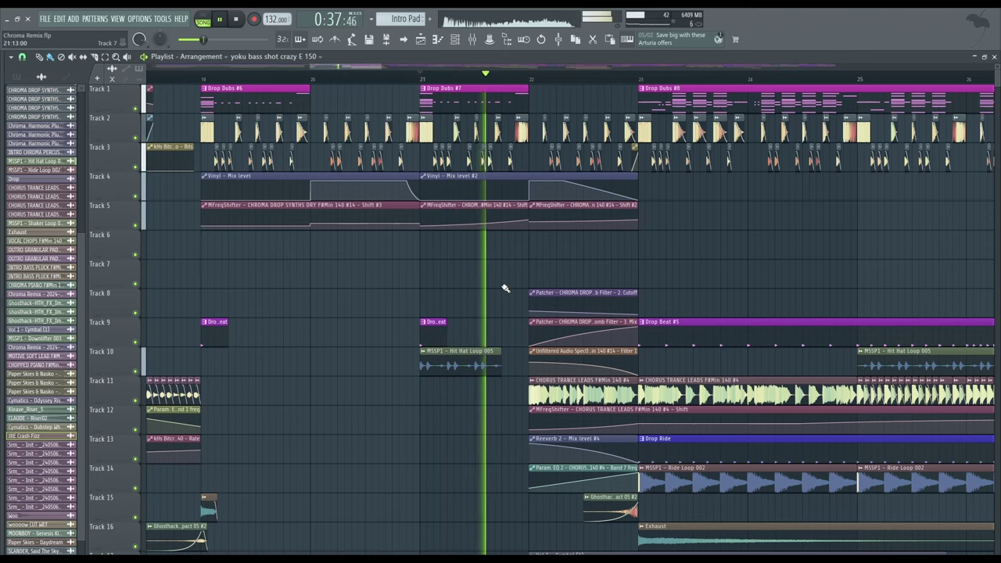
- Play the drop from bar 21 toward bar 23 and review the automation, riser and percussion clips that build into it
{"action": "scroll", "coordinate": [525, 290], "scroll_direction": "down", "scroll_amount": 5}
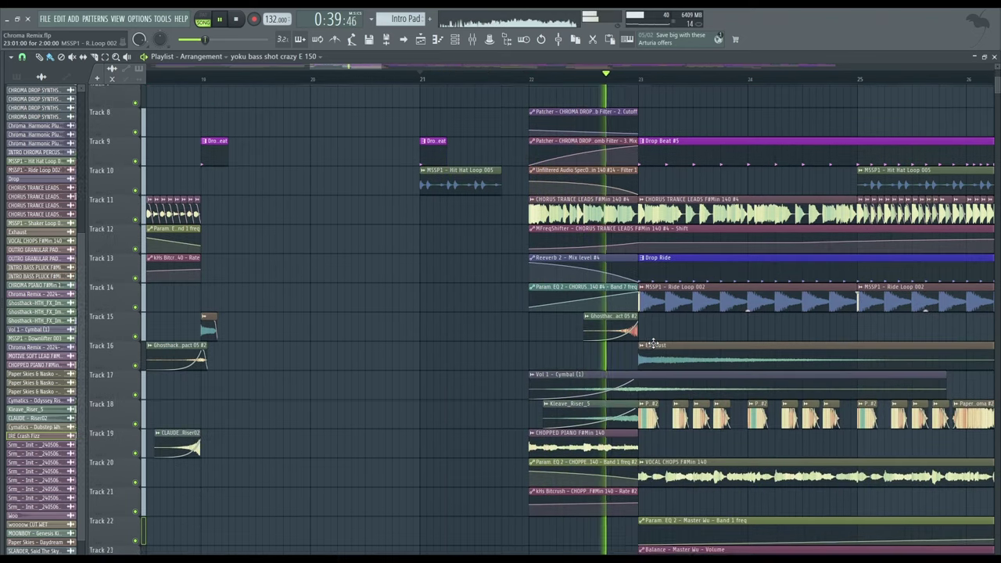
{"action": "scroll", "coordinate": [644, 346], "scroll_direction": "down", "scroll_amount": 2}
{"action": "scroll", "coordinate": [626, 368], "scroll_direction": "up", "scroll_amount": 5}
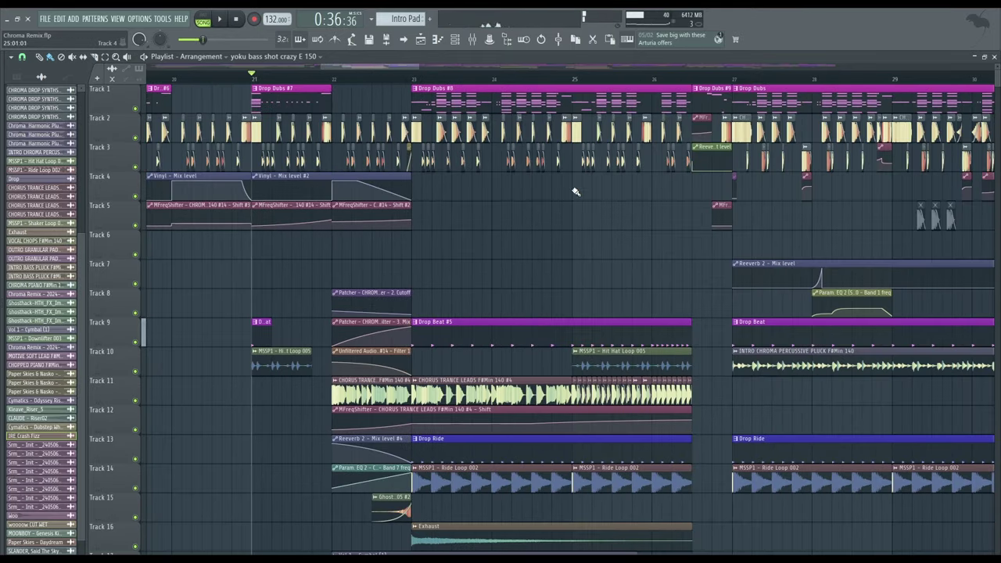
{"action": "scroll", "coordinate": [511, 204], "scroll_direction": "up", "scroll_amount": 3}
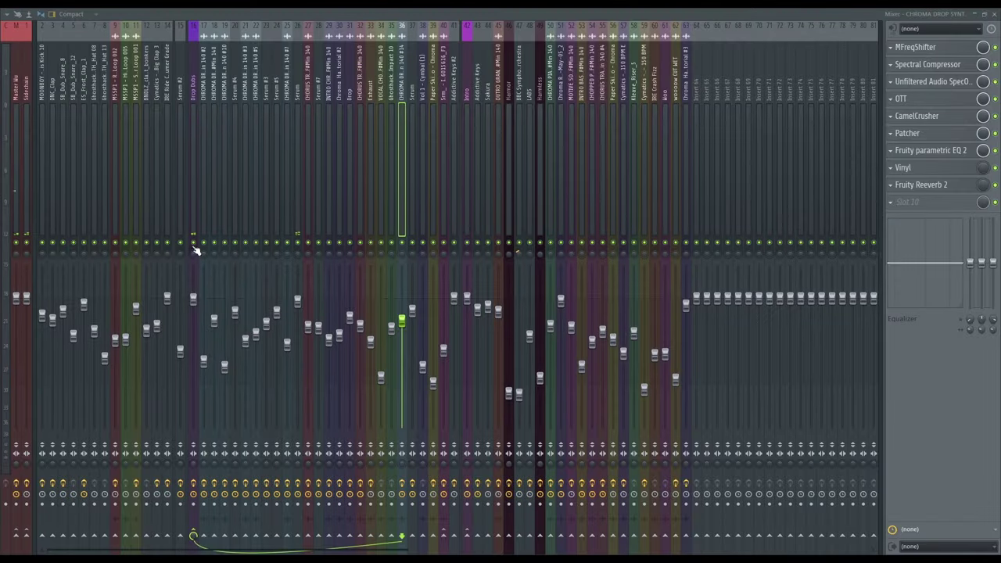
- Solo the Drop Dubs mixer track and audition the Drop Dubs #8 section from bar 23
{"action": "left_click", "coordinate": [195, 245]}
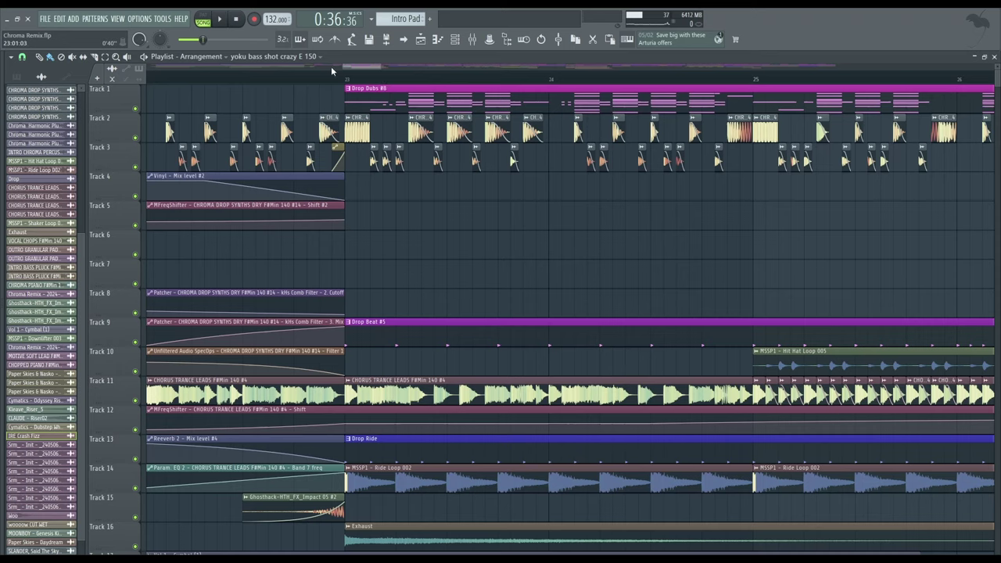
{"action": "left_click", "coordinate": [349, 77]}
{"action": "key", "text": "space"}
{"action": "scroll", "coordinate": [278, 235], "scroll_direction": "down", "scroll_amount": 3}
{"action": "scroll", "coordinate": [353, 254], "scroll_direction": "up", "scroll_amount": 4}
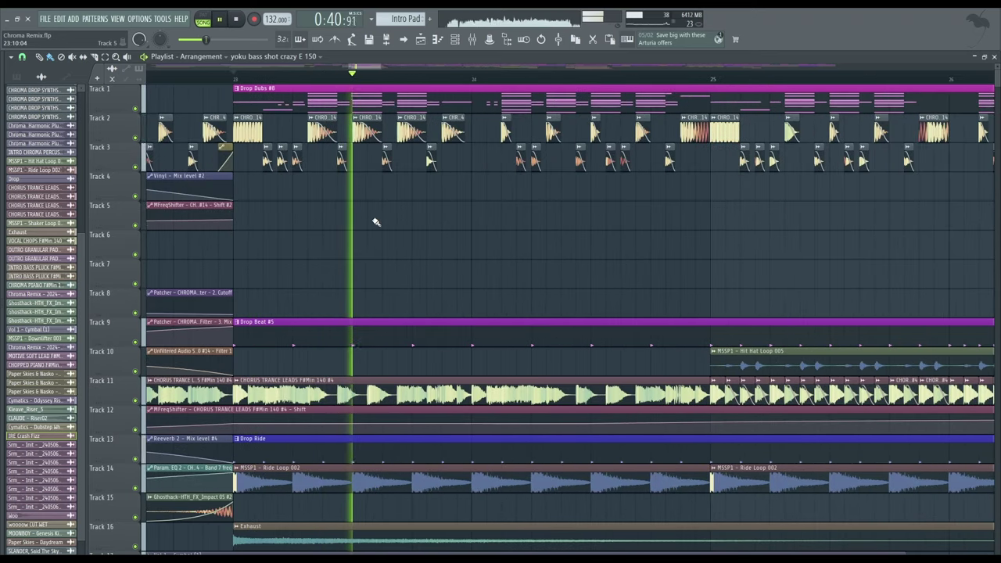
{"action": "scroll", "coordinate": [308, 236], "scroll_direction": "down", "scroll_amount": 3}
{"action": "key", "text": "space"}
- Place a Drop Dubs #8 clip on Track 6 at bar 23 and make it a unique pattern, Drop Dubs #15
{"action": "scroll", "coordinate": [306, 236], "scroll_direction": "down", "scroll_amount": 2}
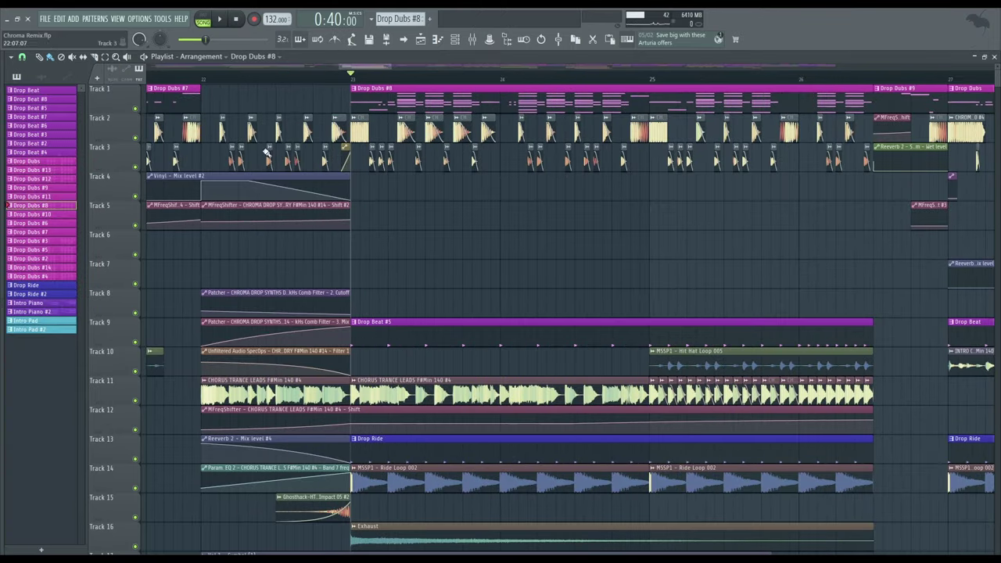
{"action": "scroll", "coordinate": [435, 157], "scroll_direction": "up", "scroll_amount": 2}
{"action": "scroll", "coordinate": [447, 265], "scroll_direction": "down", "scroll_amount": 2}
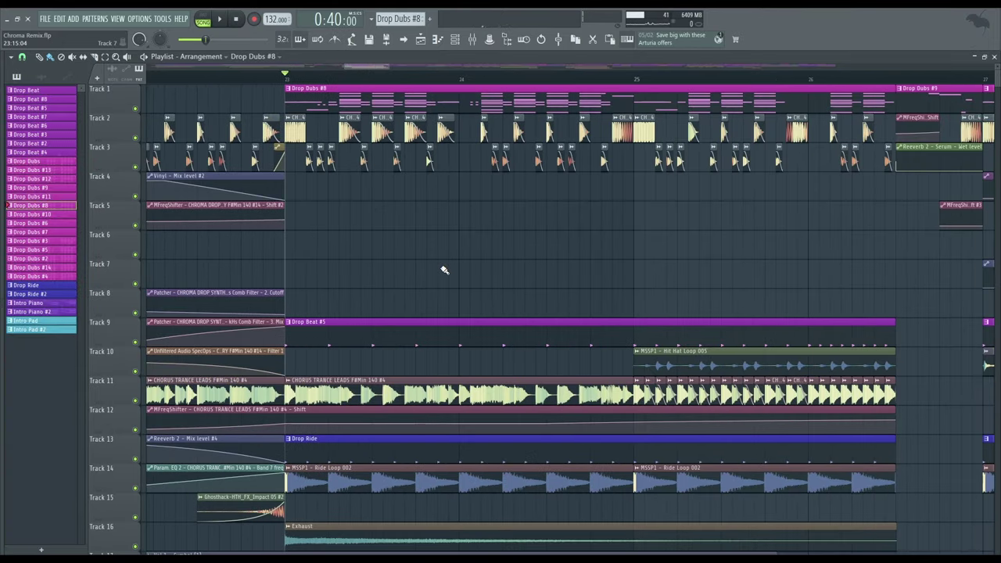
{"action": "scroll", "coordinate": [444, 269], "scroll_direction": "down", "scroll_amount": 2}
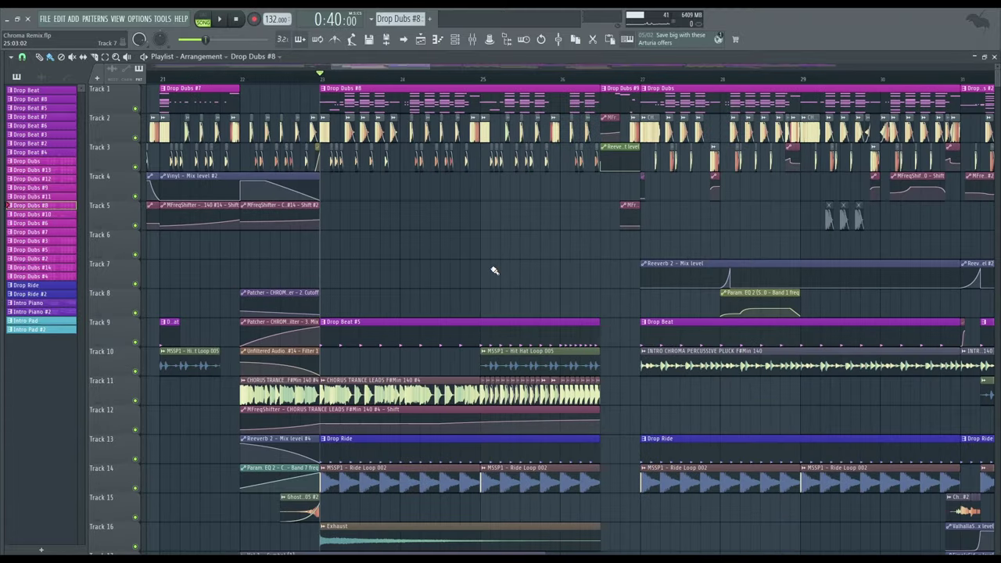
{"action": "scroll", "coordinate": [435, 265], "scroll_direction": "down", "scroll_amount": 2}
{"action": "left_click", "coordinate": [393, 250]}
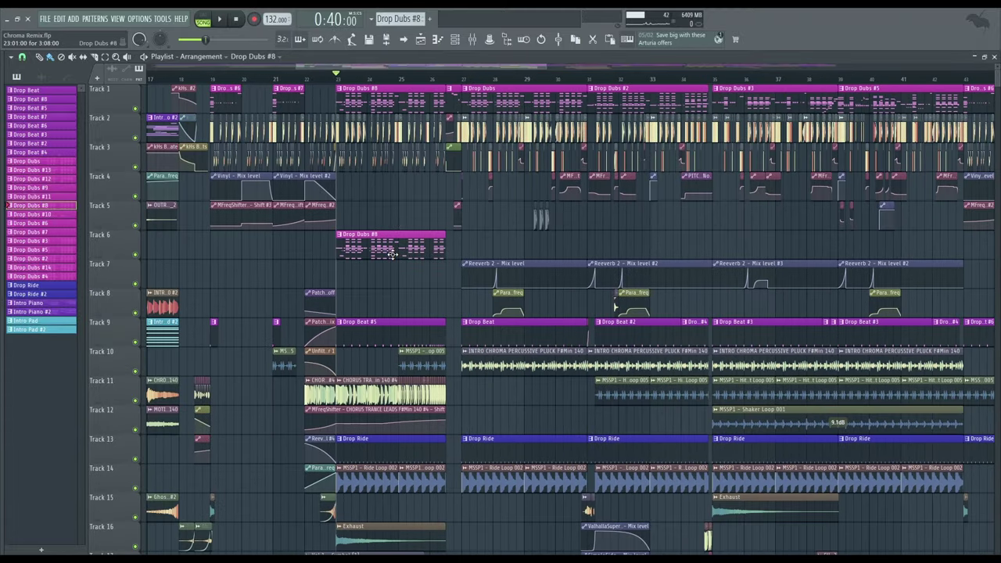
{"action": "left_click", "coordinate": [339, 234]}
{"action": "left_click", "coordinate": [356, 314]}
{"action": "scroll", "coordinate": [375, 282], "scroll_direction": "up", "scroll_amount": 2}
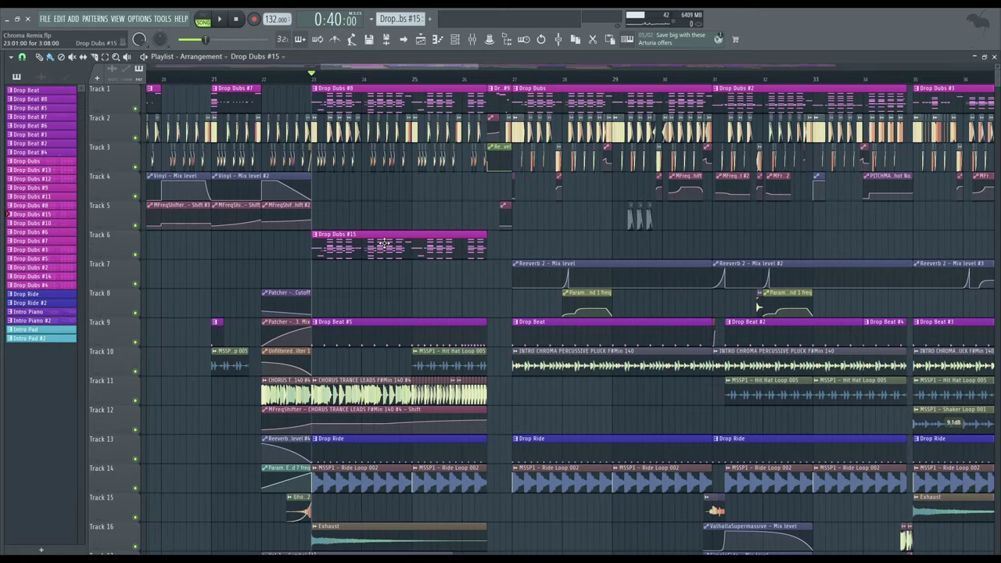
- Open the notes of the Drop Dubs #15 clip in the Serum piano roll
{"action": "double_click", "coordinate": [393, 250]}
{"action": "left_click", "coordinate": [993, 57]}
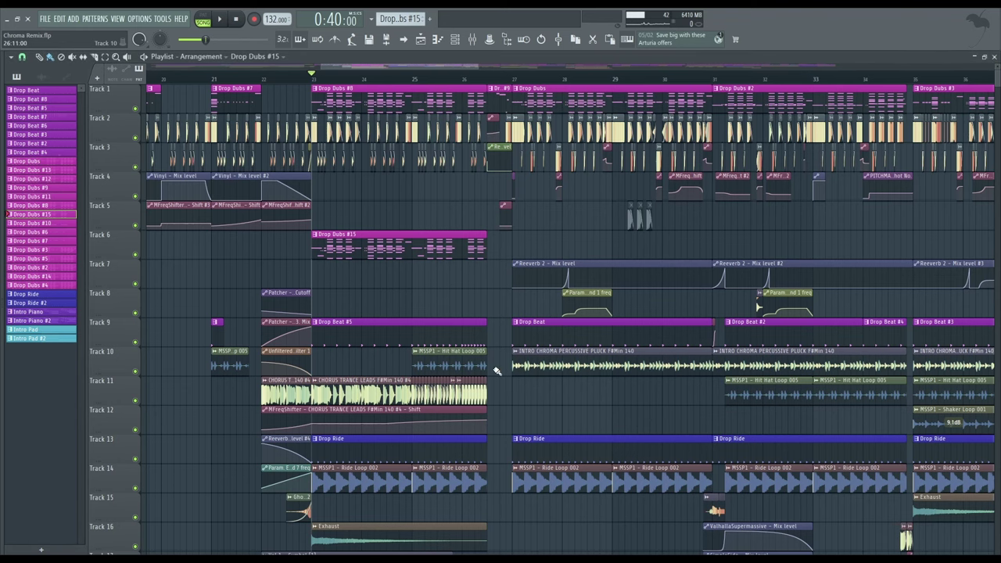
{"action": "left_click_drag", "start_coordinate": [510, 519], "coordinate": [505, 106]}
{"action": "key", "text": "ctrl+z"}
{"action": "key", "text": "ctrl+d"}
{"action": "double_click", "coordinate": [385, 258]}
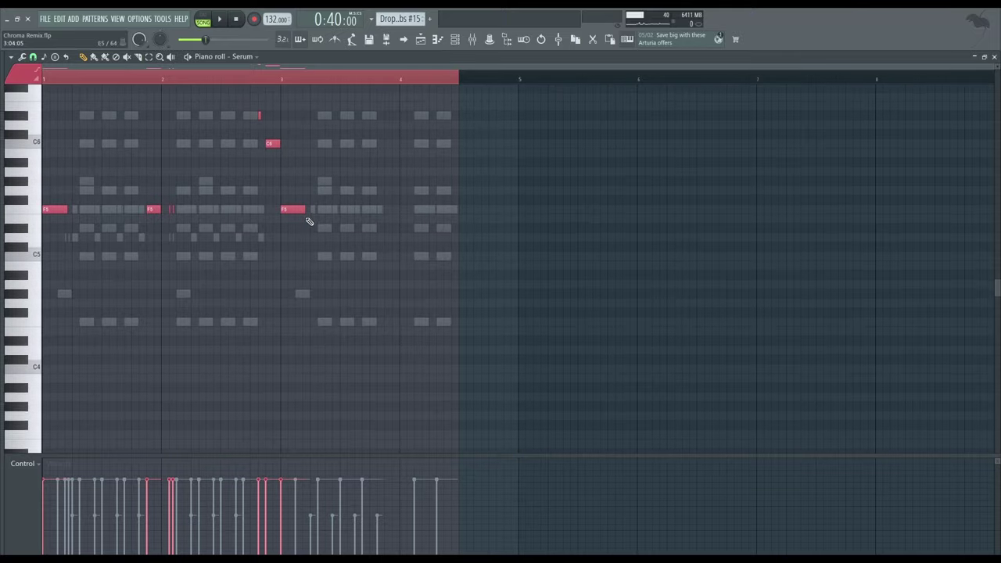
- Try moving the upper chord notes in bar 3 to higher pitches, and undo the moves
{"action": "scroll", "coordinate": [312, 219], "scroll_direction": "up", "scroll_amount": 4}
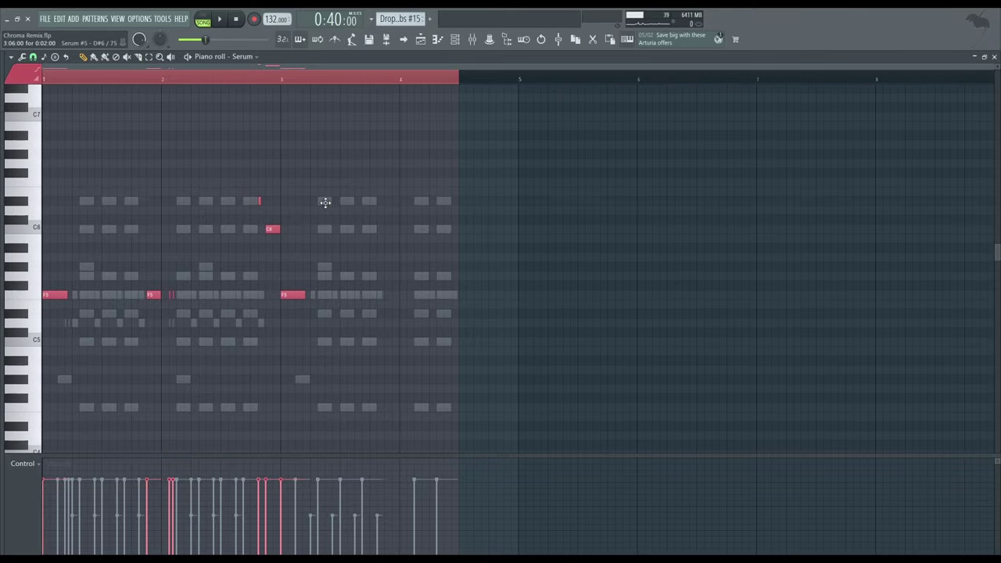
{"action": "left_click_drag", "start_coordinate": [325, 202], "coordinate": [346, 163]}
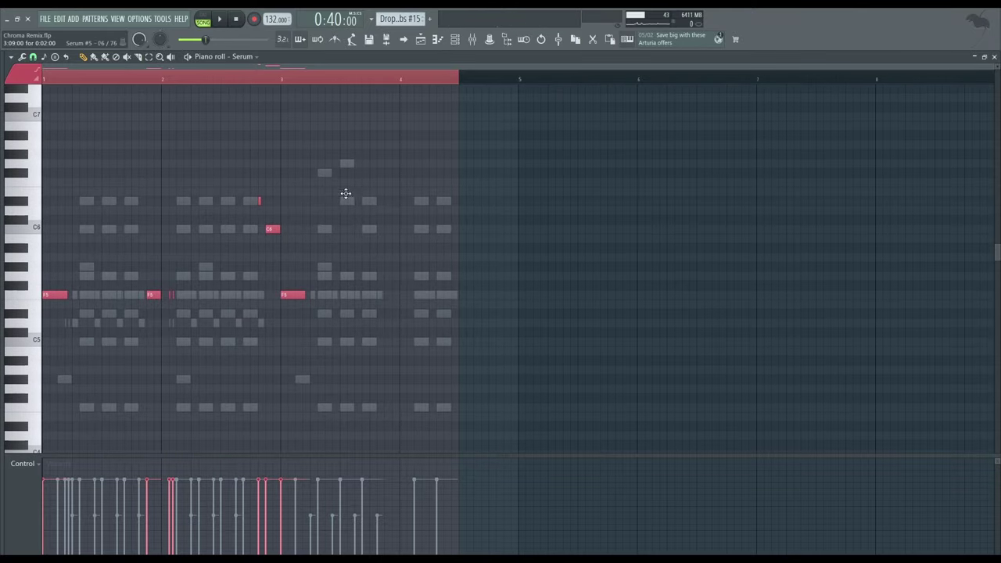
{"action": "left_click_drag", "start_coordinate": [346, 201], "coordinate": [346, 190]}
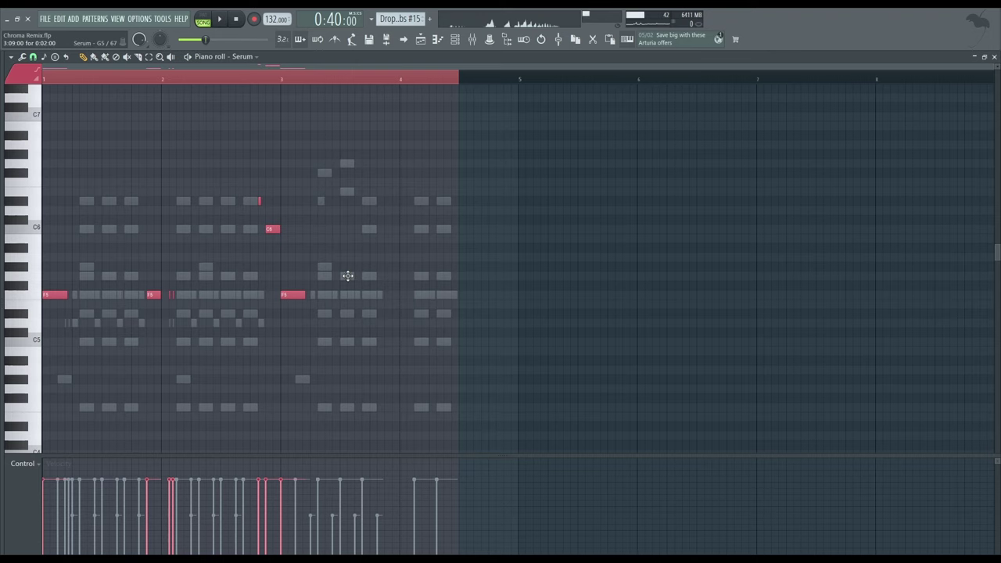
{"action": "key", "text": "ctrl+alt+z"}
{"action": "key", "text": "ctrl+alt+z"}
{"action": "key", "text": "ctrl+alt+z"}
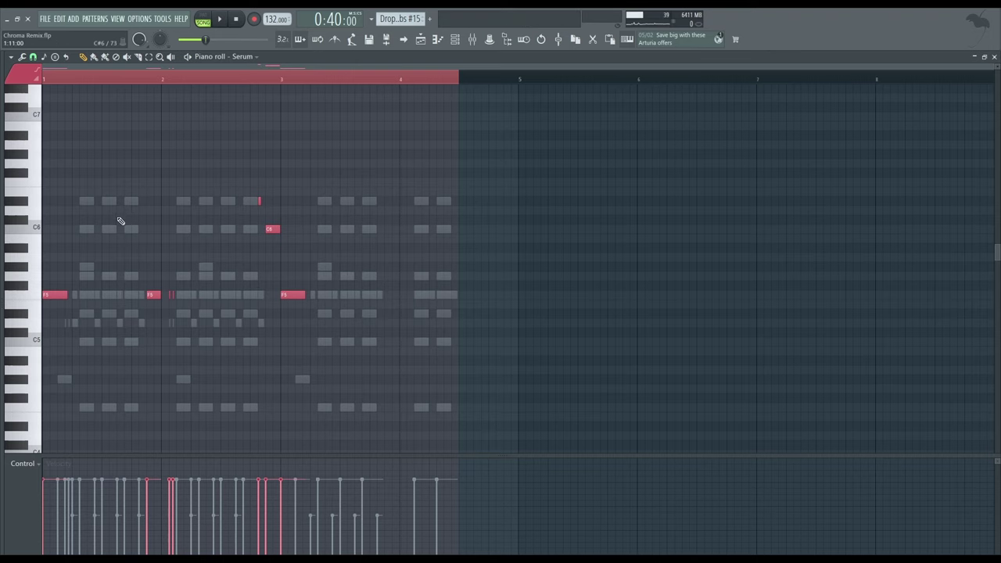
- Examine the chord notes around bar 2, return to the playlist and remove the Drop Dubs #15 clip from Track 6
{"action": "scroll", "coordinate": [120, 222], "scroll_direction": "up", "scroll_amount": 3, "text": "ctrl"}
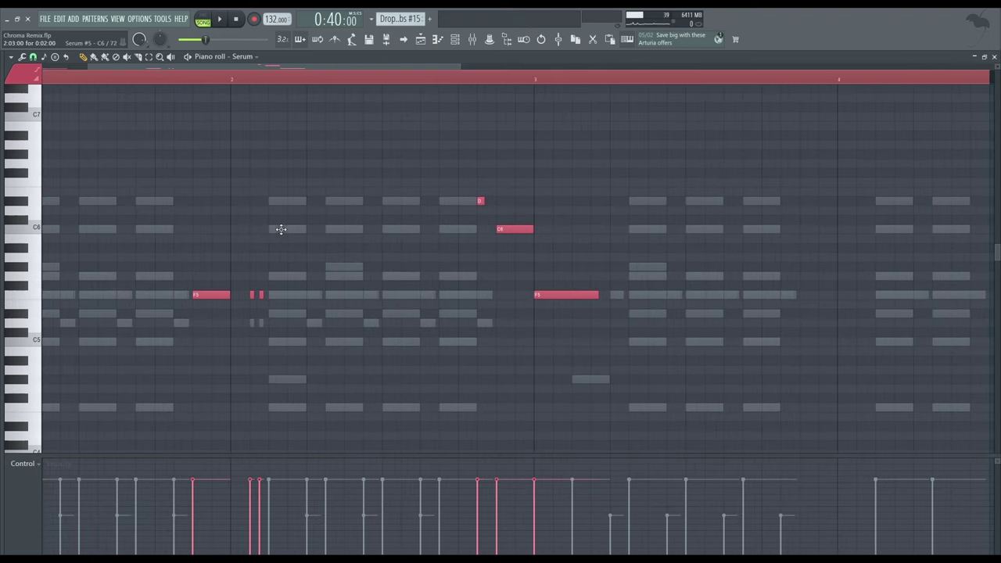
{"action": "mouse_move", "coordinate": [281, 229]}
{"action": "left_mouse_down"}
{"action": "mouse_move", "coordinate": [284, 241]}
{"action": "mouse_move", "coordinate": [281, 228]}
{"action": "left_mouse_up"}
{"action": "scroll", "coordinate": [688, 132], "scroll_direction": "down", "scroll_amount": 3, "text": "ctrl"}
{"action": "key", "text": "F5"}
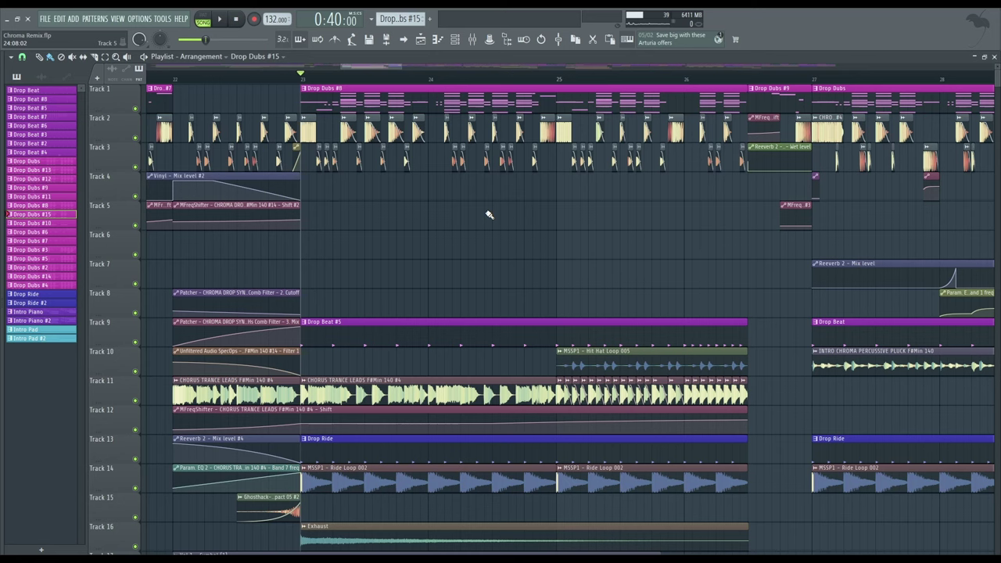
- Check the Drop Dubs channel in the mixer and audition the supporting layers on Tracks 11 and below from bar 23
{"action": "scroll", "coordinate": [488, 214], "scroll_direction": "down", "scroll_amount": 3}
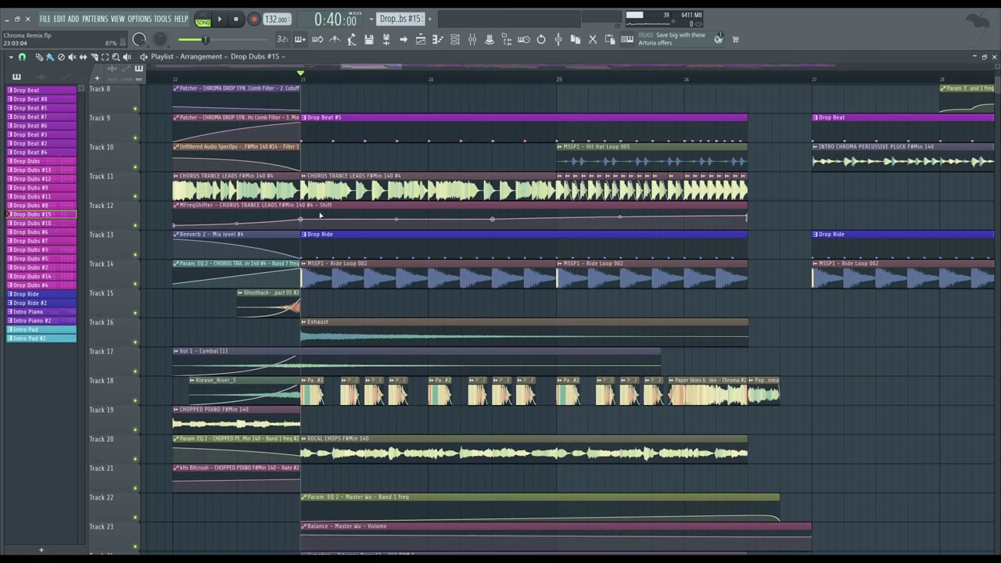
{"action": "key", "text": "F9"}
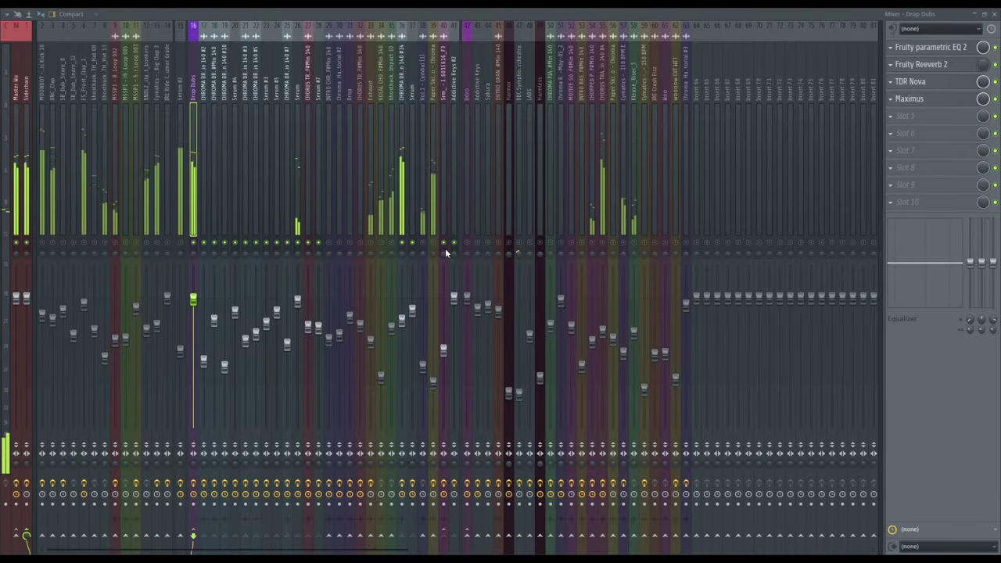
{"action": "key", "text": "F5"}
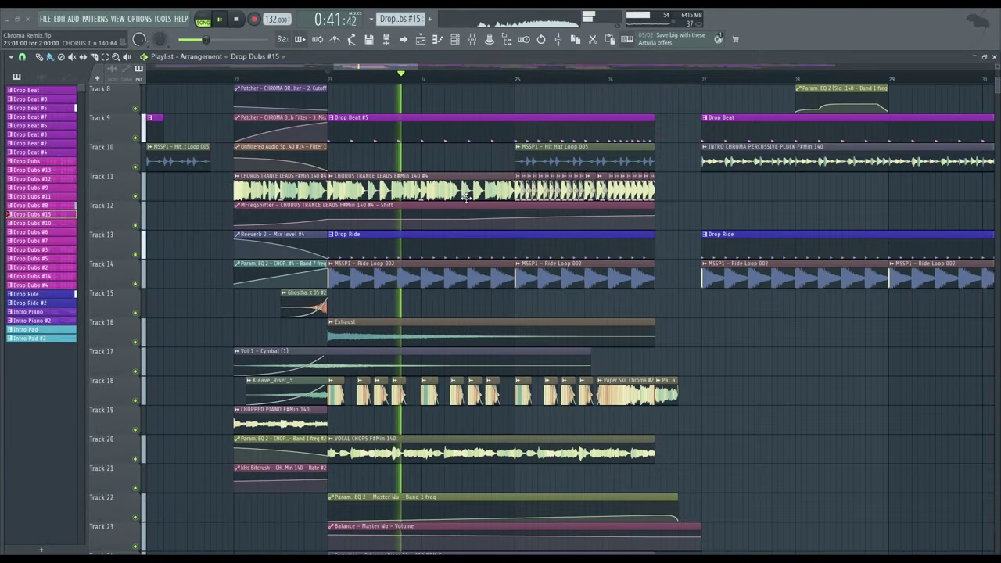
{"action": "scroll", "coordinate": [516, 225], "scroll_direction": "down", "scroll_amount": 1}
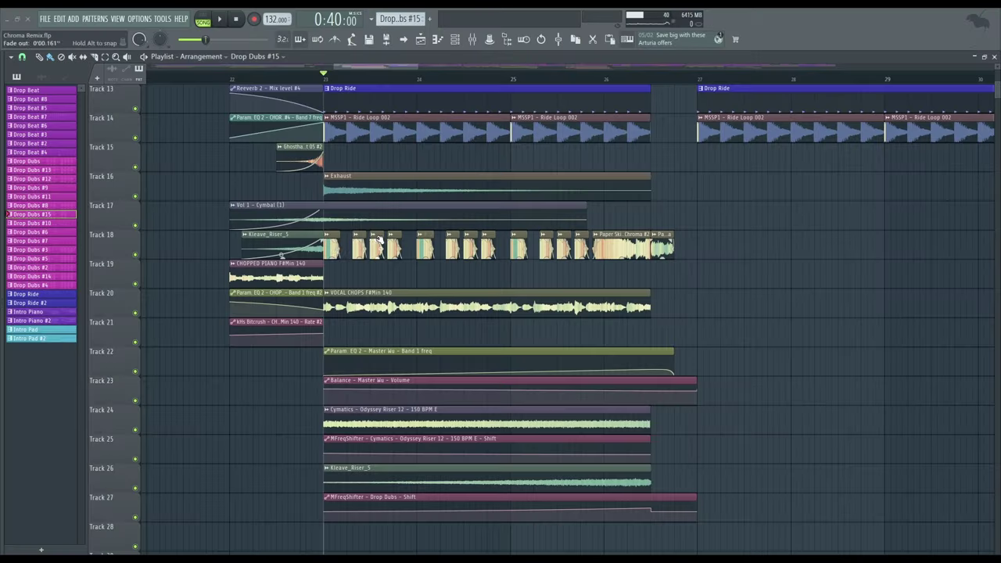
- Inspect the chopped Paper Skies Chroma clips on Track 18 and locate the Paper Skies 72 hour beat battle (Audius) folder in the sample browser
{"action": "scroll", "coordinate": [376, 261], "scroll_direction": "up", "scroll_amount": 3}
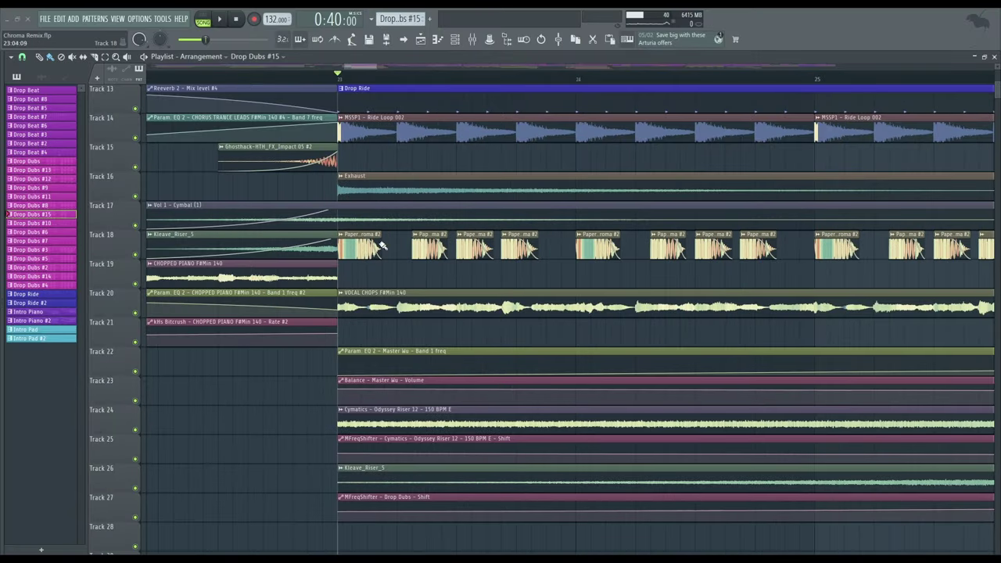
{"action": "scroll", "coordinate": [292, 283], "scroll_direction": "down", "scroll_amount": 3}
{"action": "key", "text": "alt+F8"}
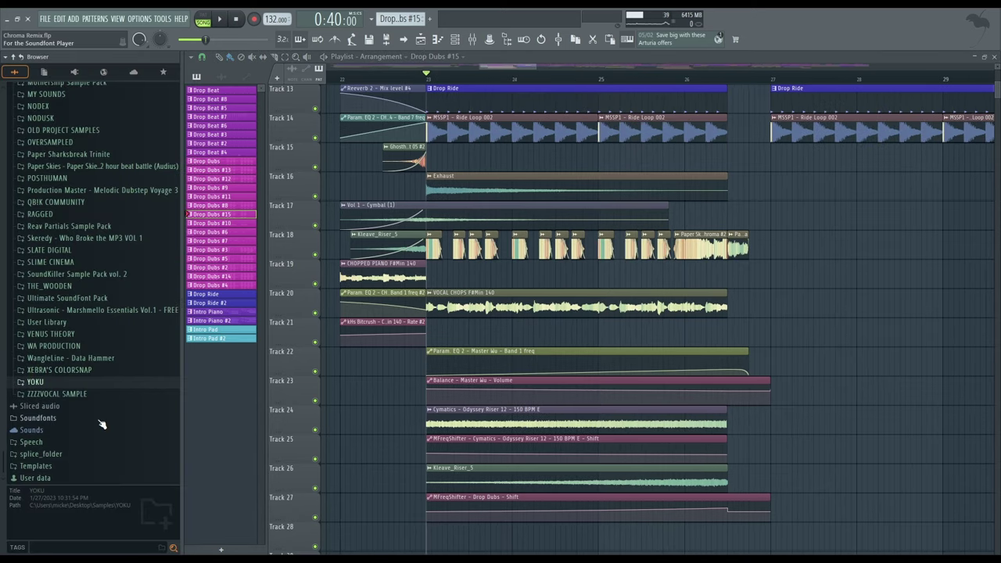
{"action": "left_click", "coordinate": [70, 167]}
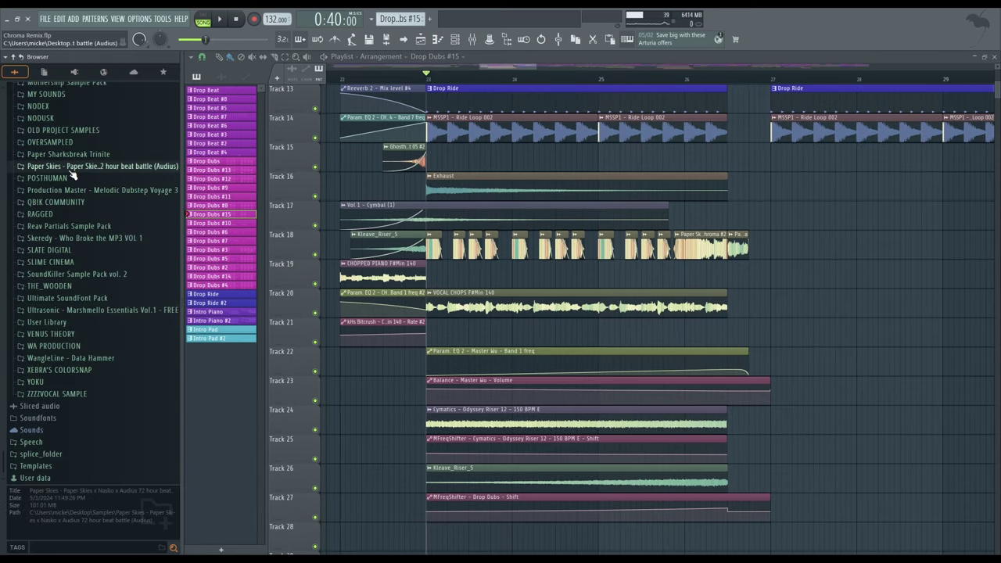
{"action": "key", "text": "alt+F8"}
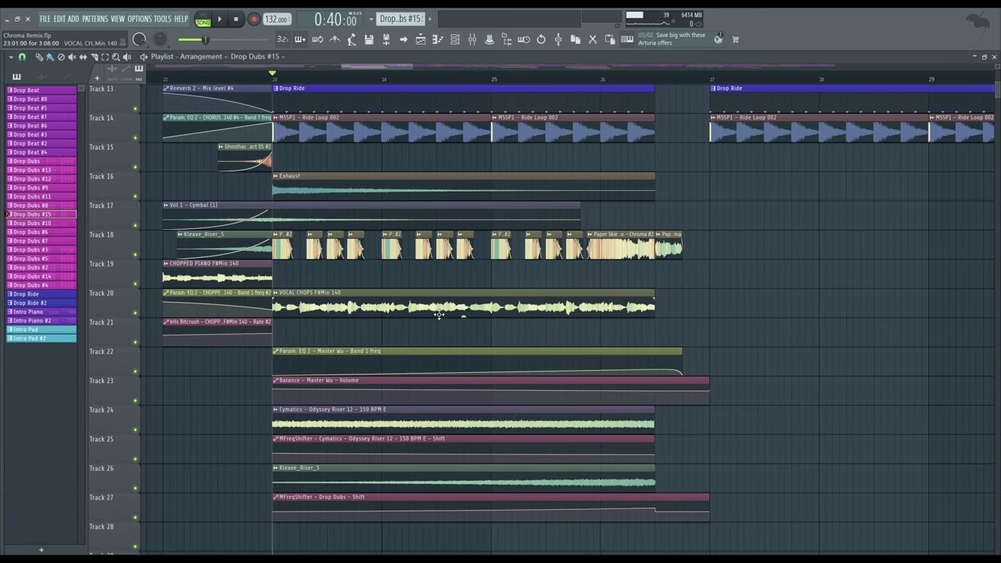
- Solo and audition the Paper Skies Chroma clips on Track 18 and the VOCAL CHOPS clip on Track 20 from bar 23
{"action": "right_click", "coordinate": [136, 255]}
{"action": "key", "text": "space"}
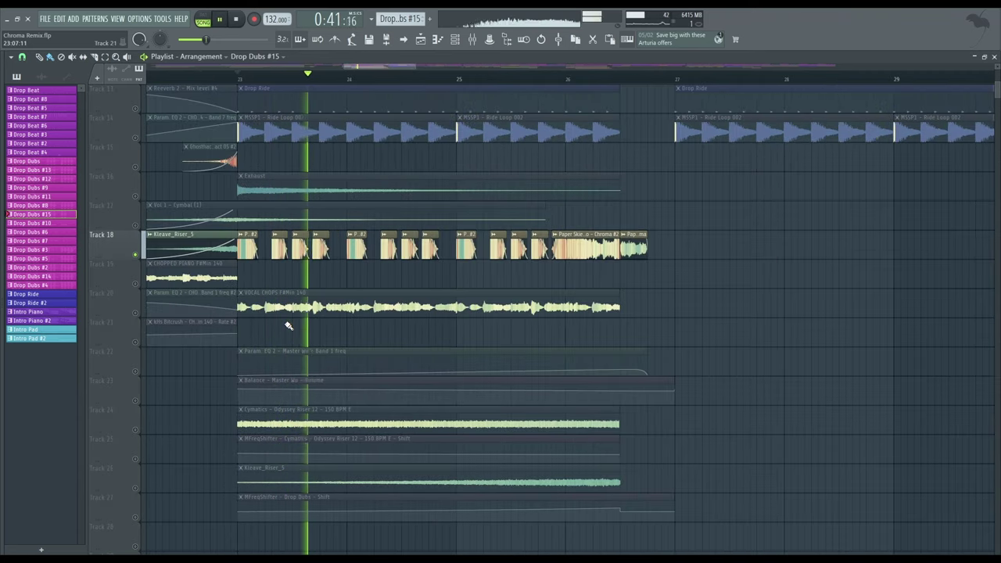
{"action": "key", "text": "space"}
{"action": "right_click", "coordinate": [135, 312]}
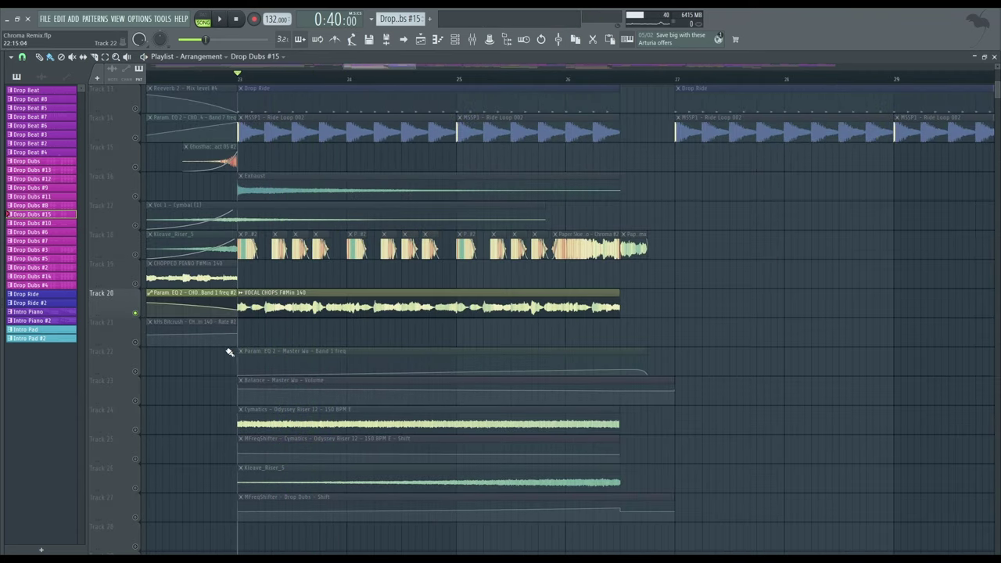
{"action": "key", "text": "space"}
{"action": "scroll", "coordinate": [273, 357], "scroll_direction": "down", "scroll_amount": 4}
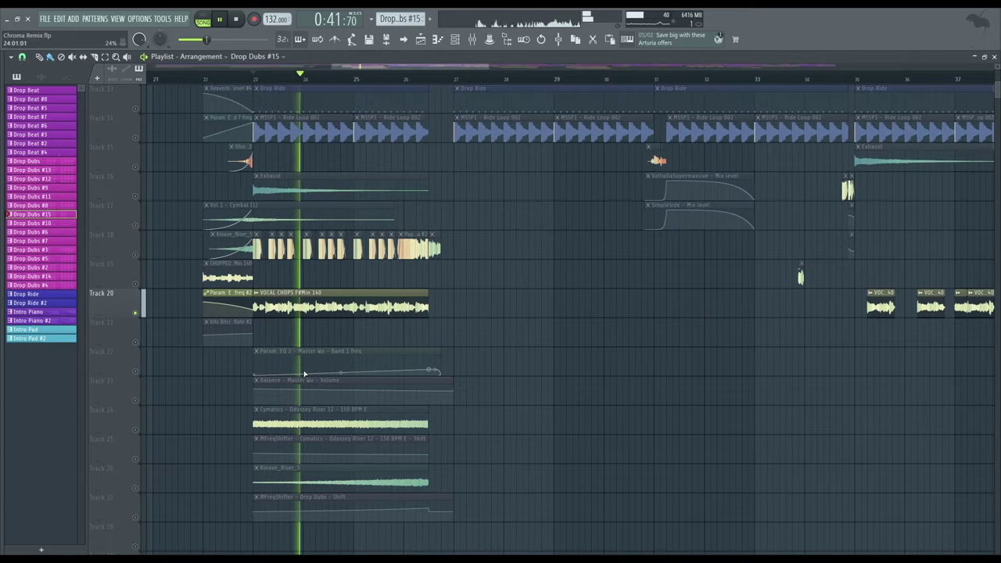
{"action": "key", "text": "space"}
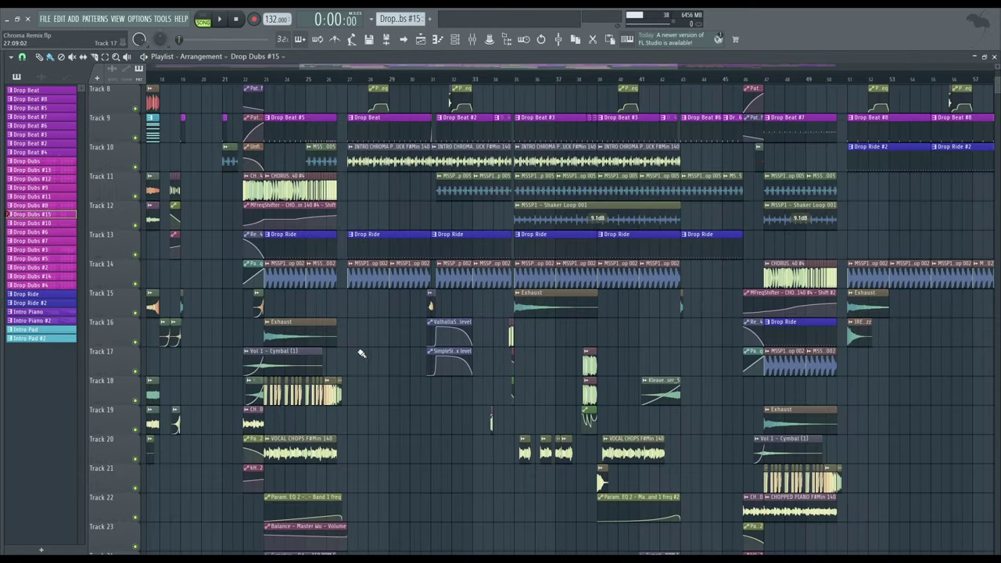
- Solo and audition the chopped CHROMA DROP SYNTHS clips on Tracks 2 and 3 from bar 27 in the playlist
{"action": "scroll", "coordinate": [417, 361], "scroll_direction": "up", "scroll_amount": 3}
{"action": "scroll", "coordinate": [407, 349], "scroll_direction": "up", "scroll_amount": 2}
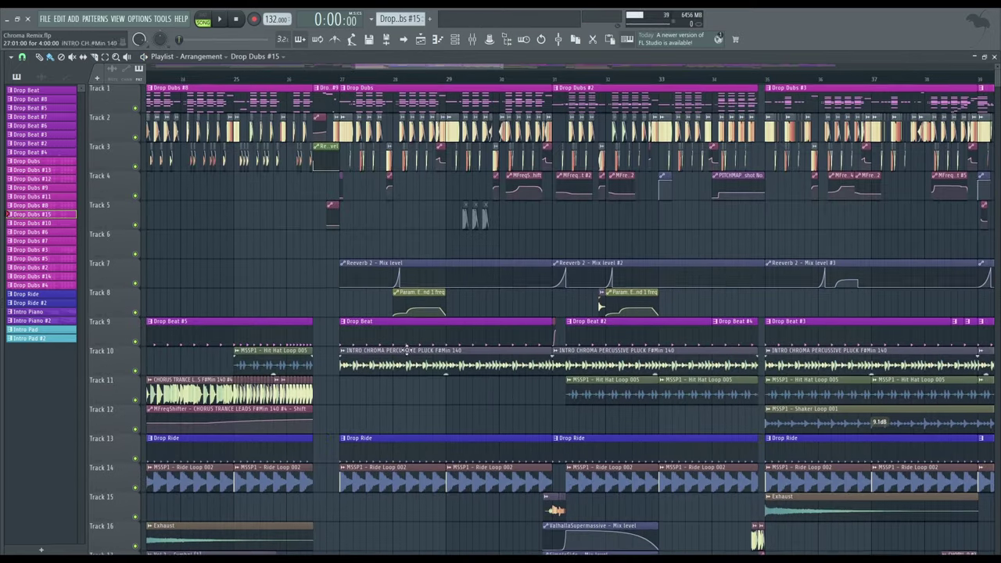
{"action": "scroll", "coordinate": [465, 126], "scroll_direction": "up", "scroll_amount": 3}
{"action": "scroll", "coordinate": [352, 145], "scroll_direction": "up", "scroll_amount": 3}
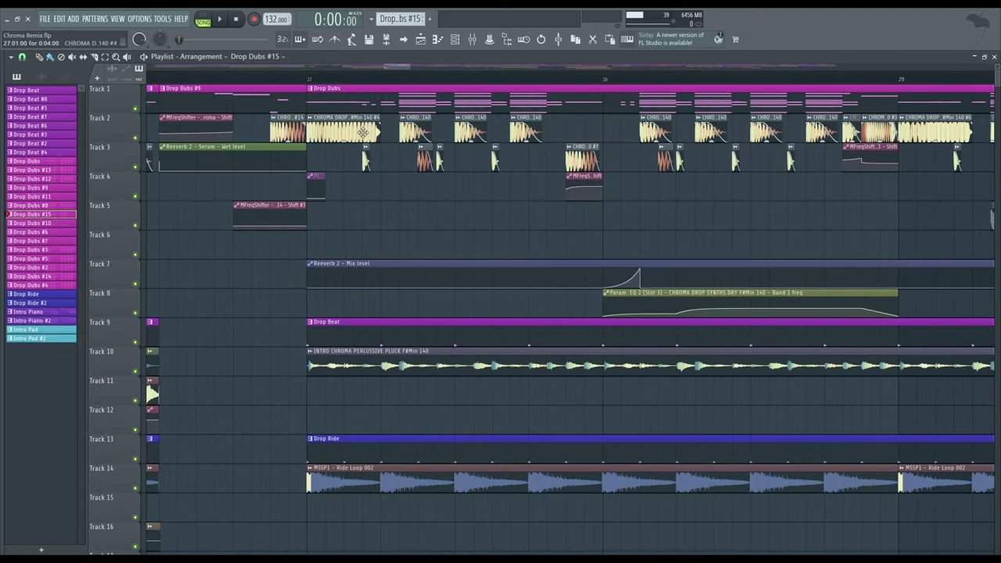
{"action": "scroll", "coordinate": [493, 164], "scroll_direction": "down", "scroll_amount": 4}
{"action": "scroll", "coordinate": [550, 199], "scroll_direction": "up", "scroll_amount": 3}
{"action": "scroll", "coordinate": [502, 193], "scroll_direction": "down", "scroll_amount": 2}
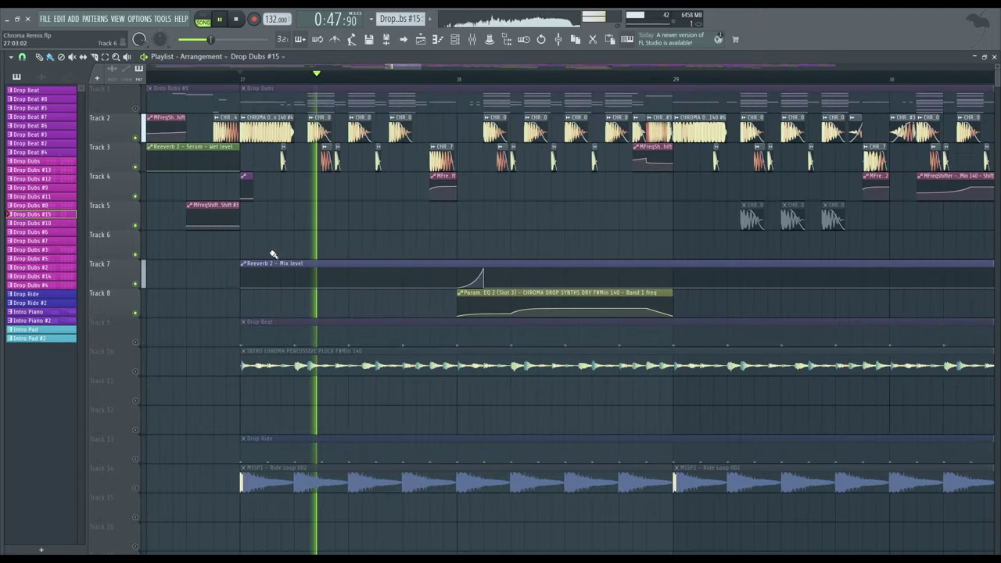
{"action": "scroll", "coordinate": [422, 254], "scroll_direction": "up", "scroll_amount": 3}
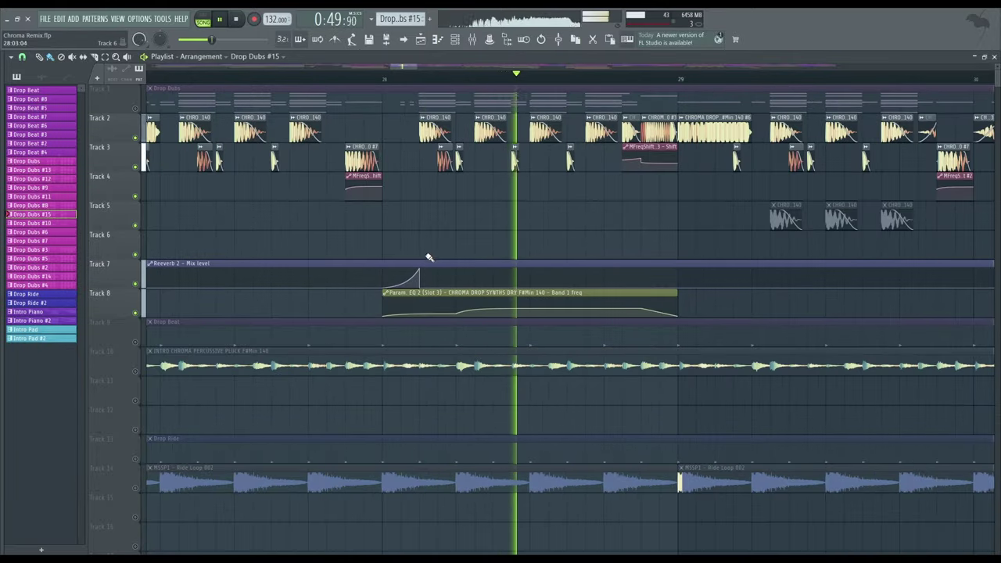
{"action": "scroll", "coordinate": [369, 261], "scroll_direction": "down", "scroll_amount": 3}
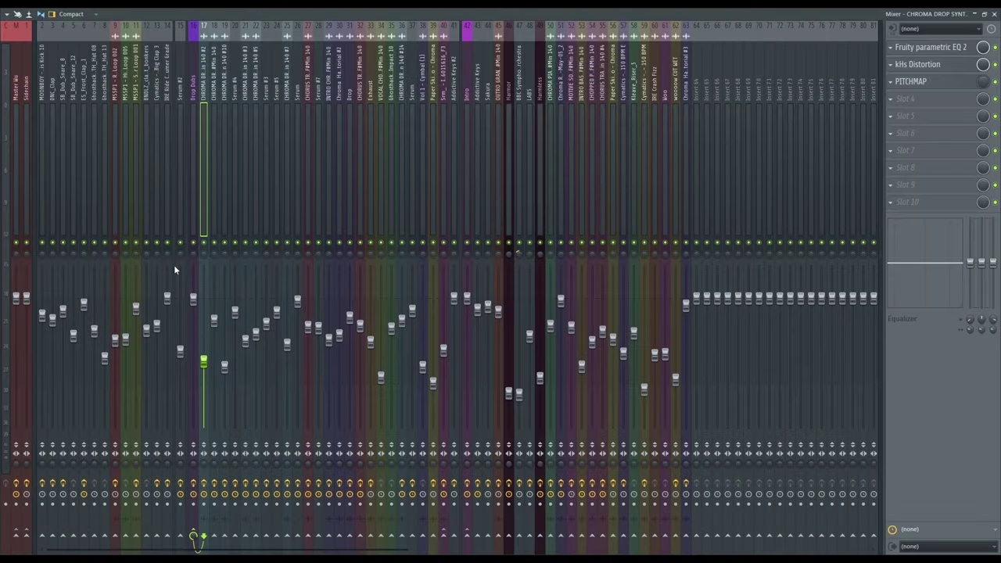
- Solo the CHROMA DROP SYNTHS DRY F#Min 140 #2 mixer channel, inspect its PITCHMAP effect and audition it
{"action": "right_click", "coordinate": [204, 242]}
{"action": "key", "text": "space"}
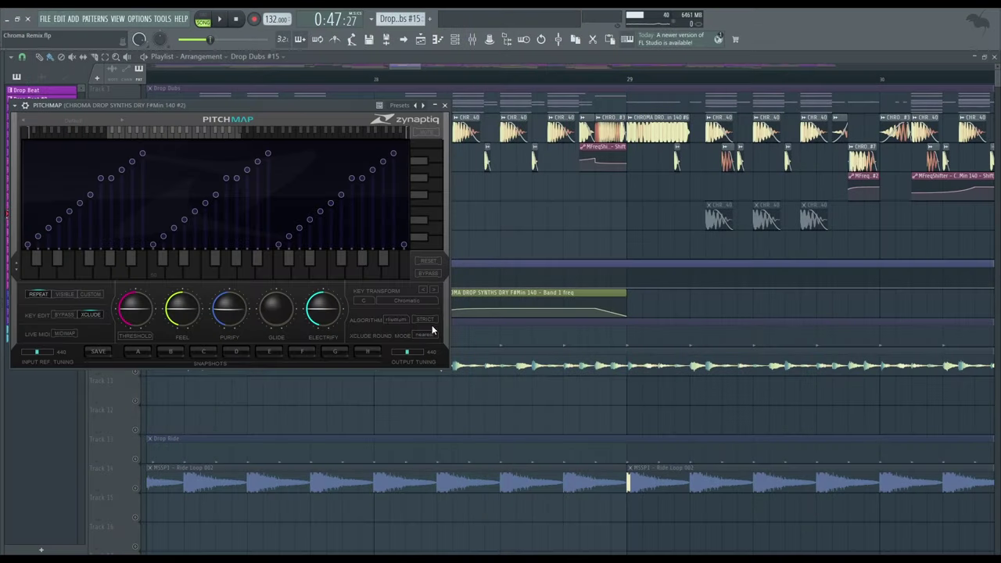
{"action": "scroll", "coordinate": [563, 191], "scroll_direction": "down", "scroll_amount": 4}
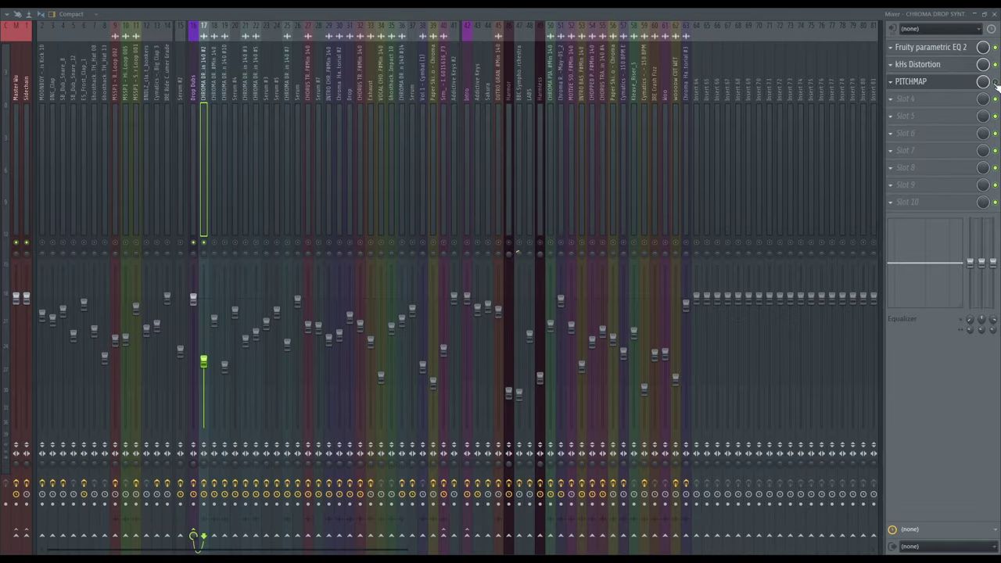
{"action": "key", "text": "space"}
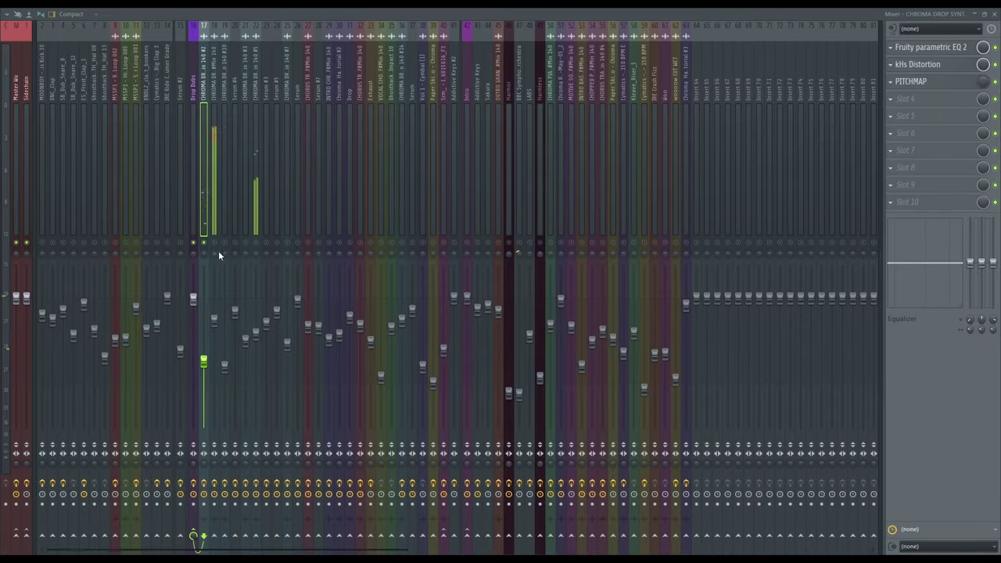
- Select the CHROMA DROP SYNTHS DRY F#Min 140 mixer channel, compare its Multiband Delay on and off, and inspect MFreqShifter during playback
{"action": "left_click", "coordinate": [213, 233]}
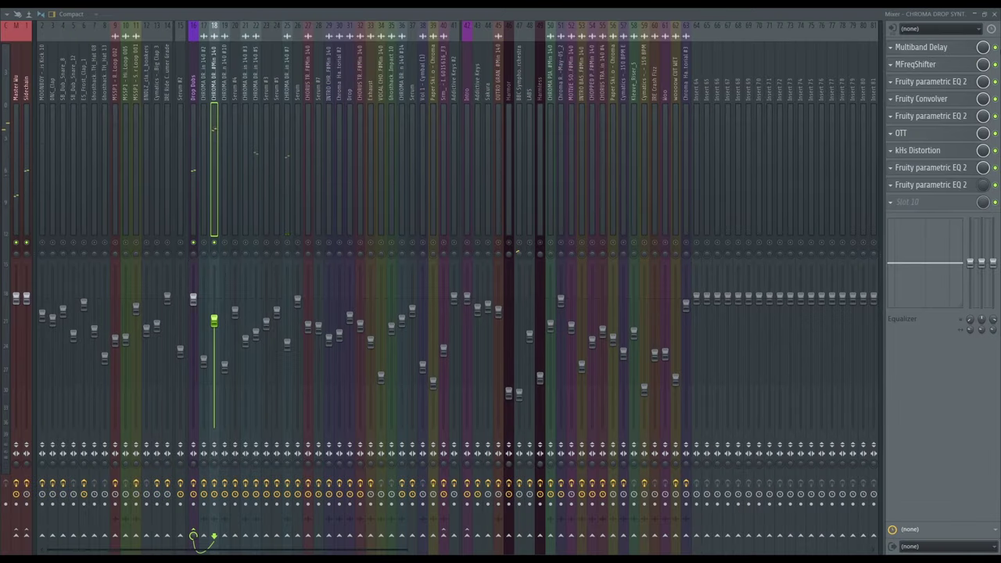
{"action": "left_click", "coordinate": [994, 47]}
{"action": "left_click", "coordinate": [995, 47]}
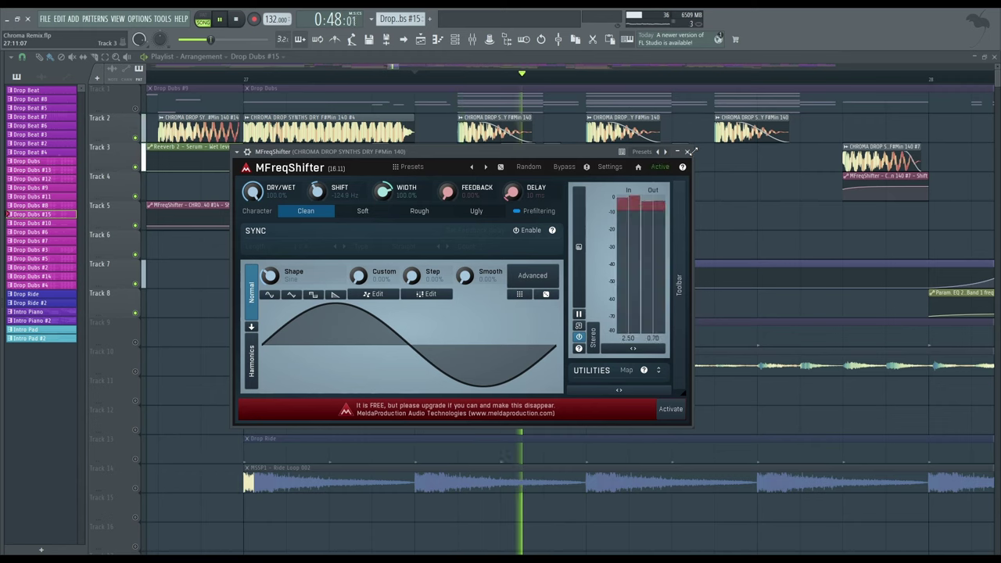
{"action": "key", "text": "space"}
{"action": "left_click", "coordinate": [687, 153]}
- Audition the MFreqShifter shift automation on Track 4 from around bar 30
{"action": "scroll", "coordinate": [283, 250], "scroll_direction": "down", "scroll_amount": 5}
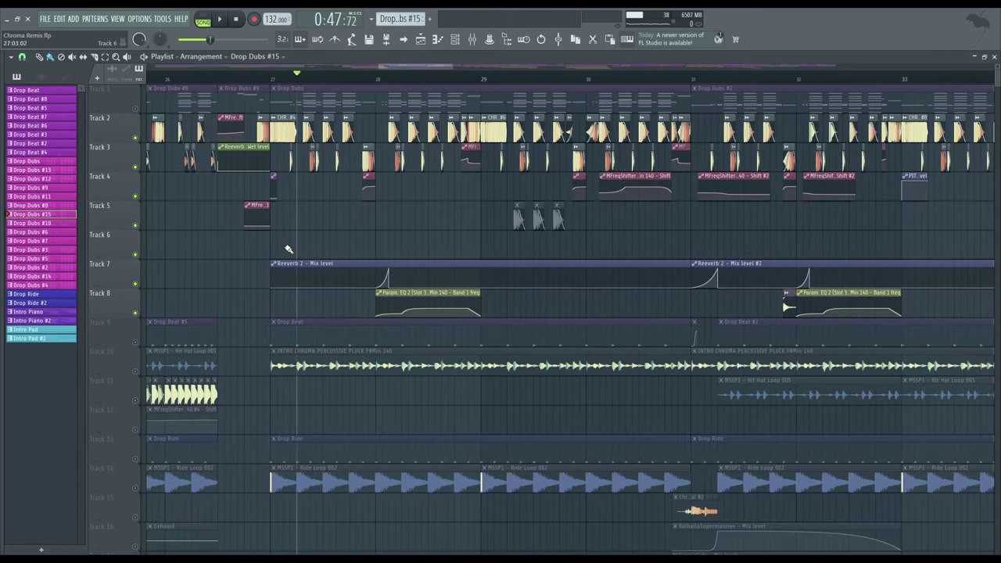
{"action": "scroll", "coordinate": [575, 141], "scroll_direction": "up", "scroll_amount": 1}
{"action": "left_click", "coordinate": [604, 79]}
{"action": "key", "text": "space"}
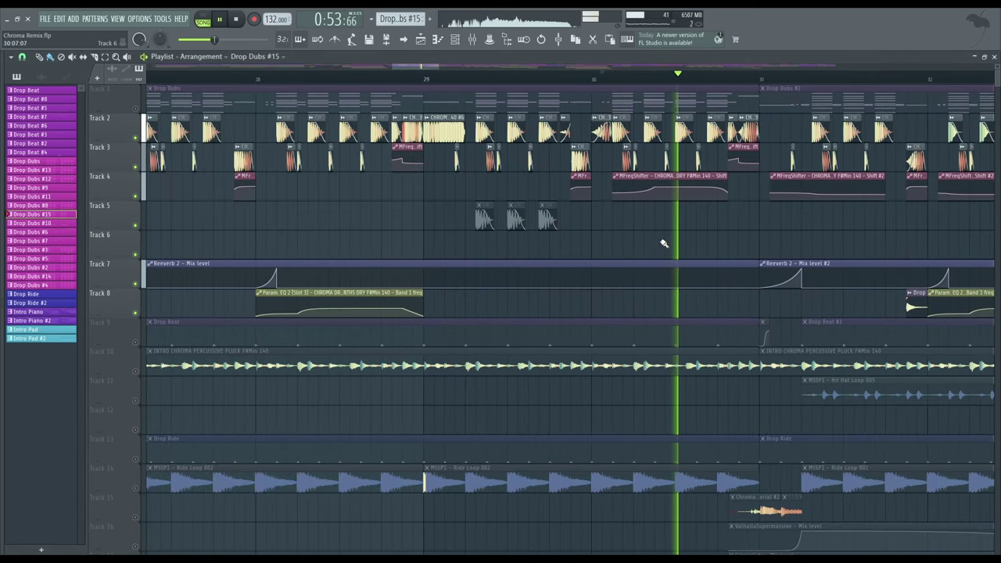
{"action": "key", "text": "space"}
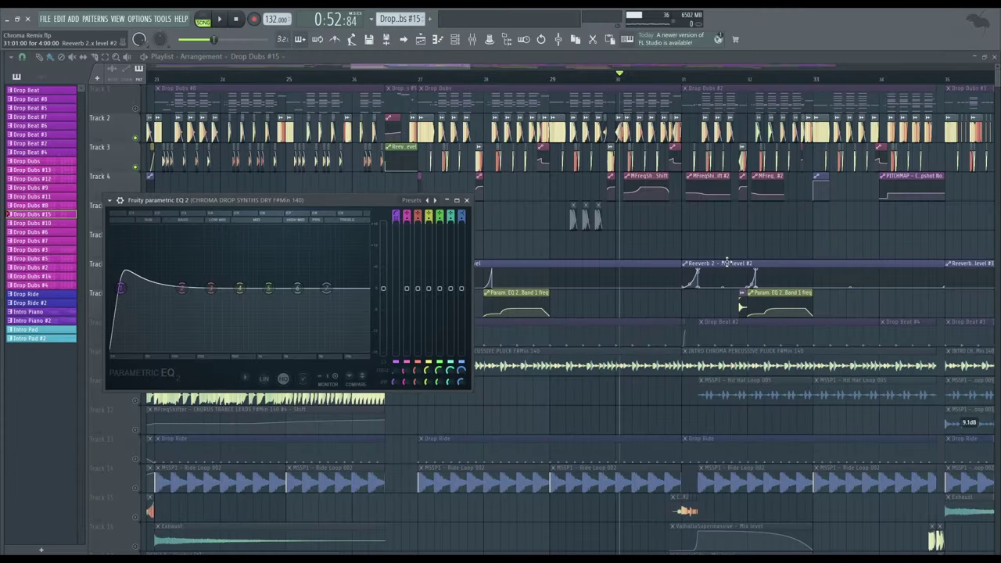
- Review the Fruity parametric EQ 2 automation in the drop and enable the synth channel's fifth-slot Fruity parametric EQ 2
{"action": "scroll", "coordinate": [726, 262], "scroll_direction": "left", "scroll_amount": 3}
{"action": "scroll", "coordinate": [678, 240], "scroll_direction": "up", "scroll_amount": 1}
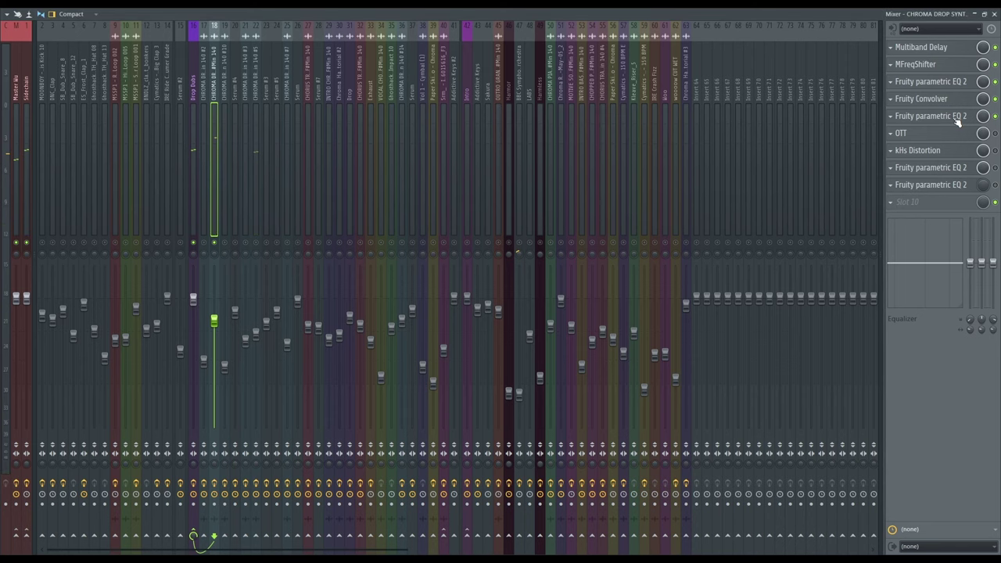
{"action": "left_click", "coordinate": [994, 116]}
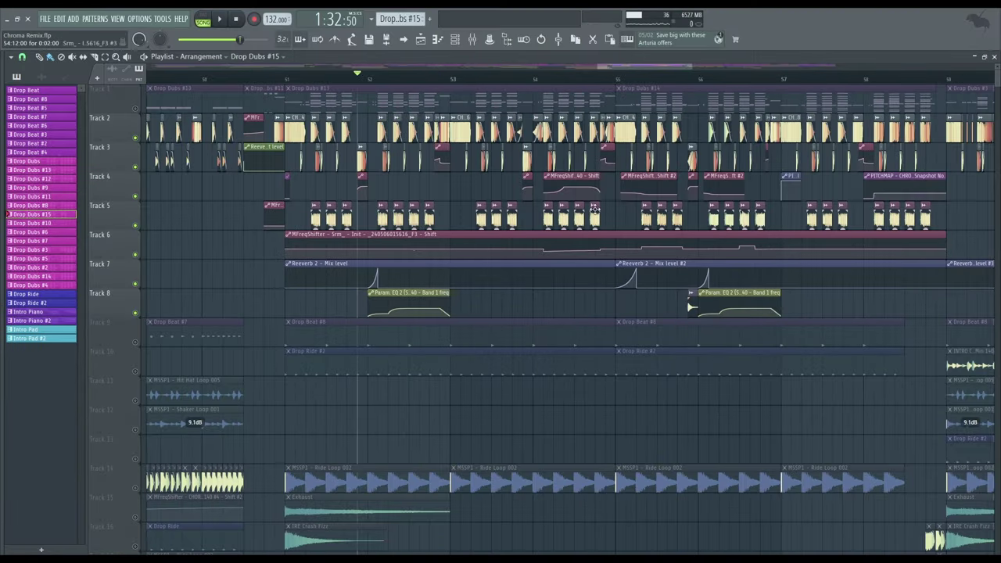
- Audition the second drop's synth clips from around bar 54 and again from just before bar 56
{"action": "left_click", "coordinate": [473, 78]}
{"action": "key", "text": "space"}
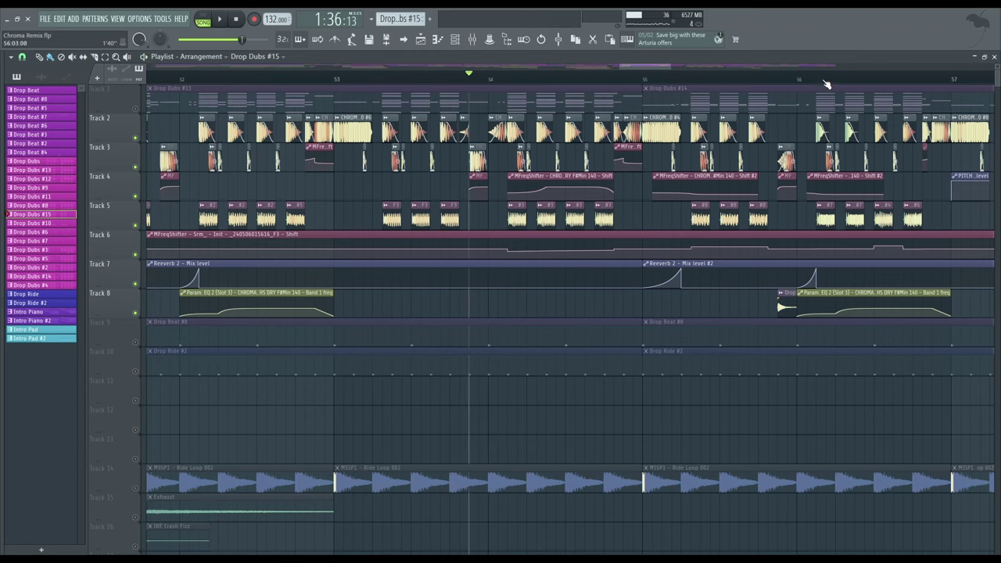
{"action": "left_click", "coordinate": [778, 78]}
{"action": "key", "text": "space"}
{"action": "scroll", "coordinate": [585, 212], "scroll_direction": "down", "scroll_amount": 3}
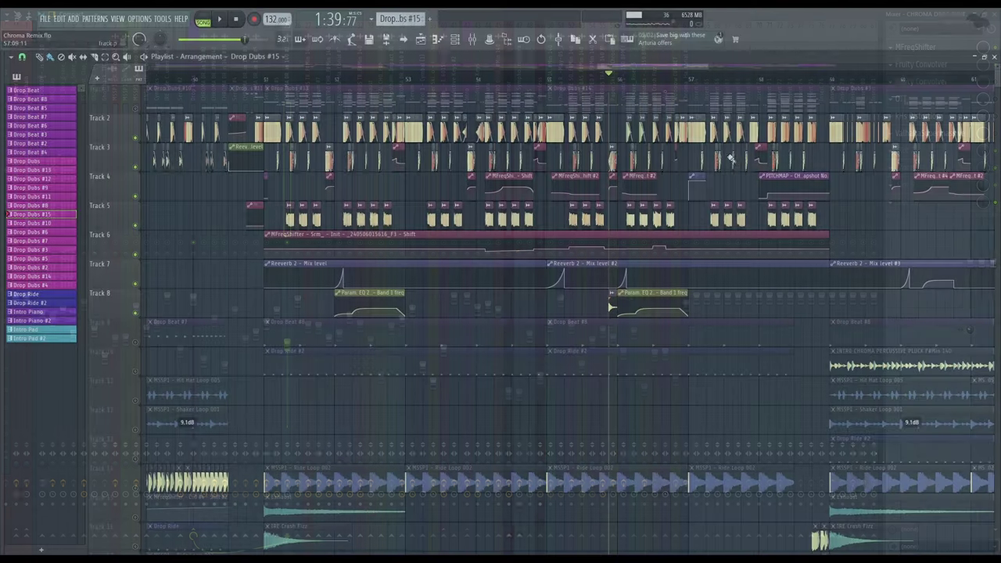
- Enable the first Fruity Convolver on the CHROMA DROP SYNTHS DRY F#Min 140 #7 channel and review its clips on Track 3
{"action": "scroll", "coordinate": [578, 190], "scroll_direction": "up", "scroll_amount": 4}
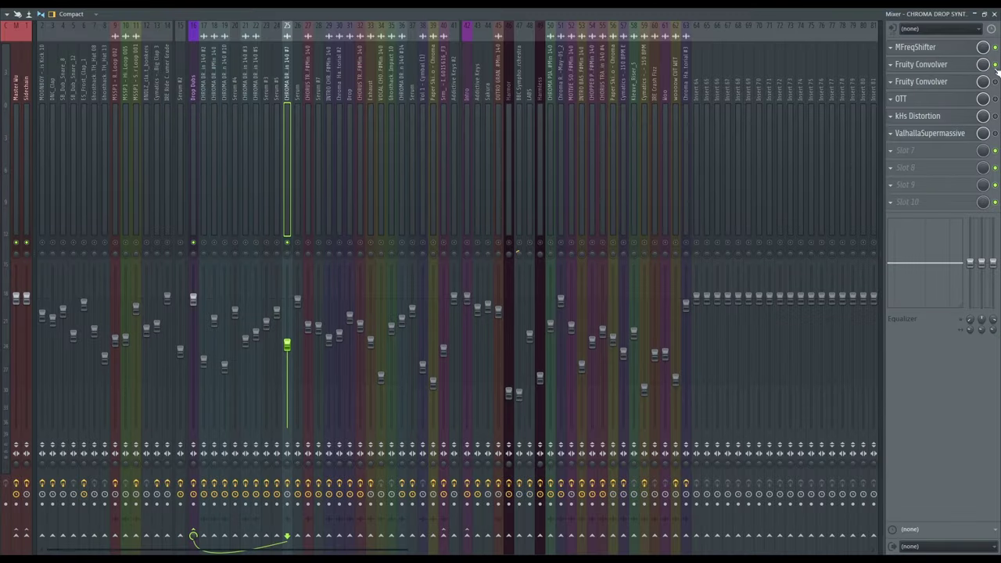
{"action": "left_click", "coordinate": [995, 64]}
{"action": "key", "text": "F9"}
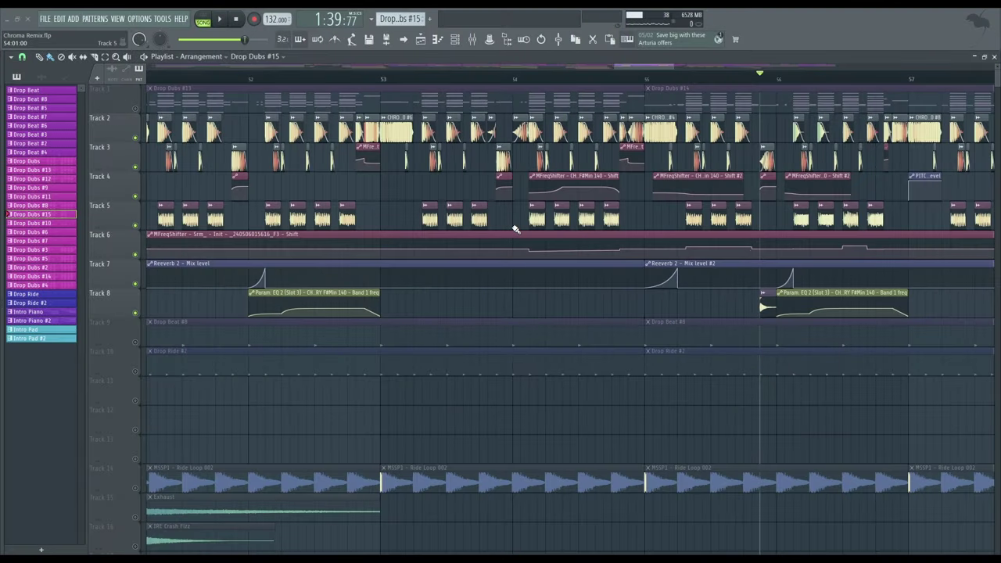
{"action": "key", "text": "F9"}
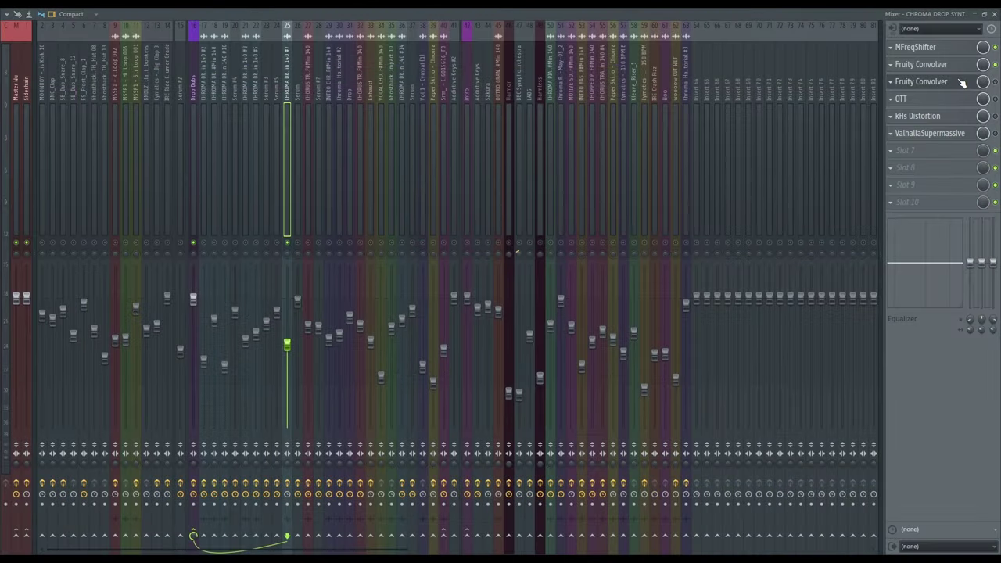
{"action": "key", "text": "F9"}
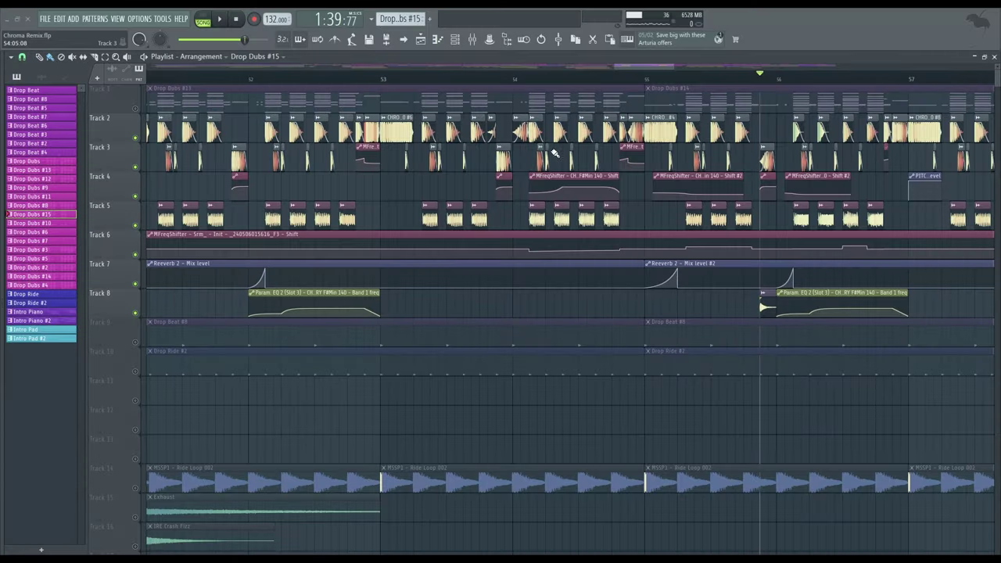
- Audition the CHROMA DROP SYNTHS #7 clip on Track 3 from just before bar 52
{"action": "key", "text": "space"}
{"action": "key", "text": "space"}
{"action": "key", "text": "space"}
{"action": "left_click", "coordinate": [232, 76]}
{"action": "key", "text": "space"}
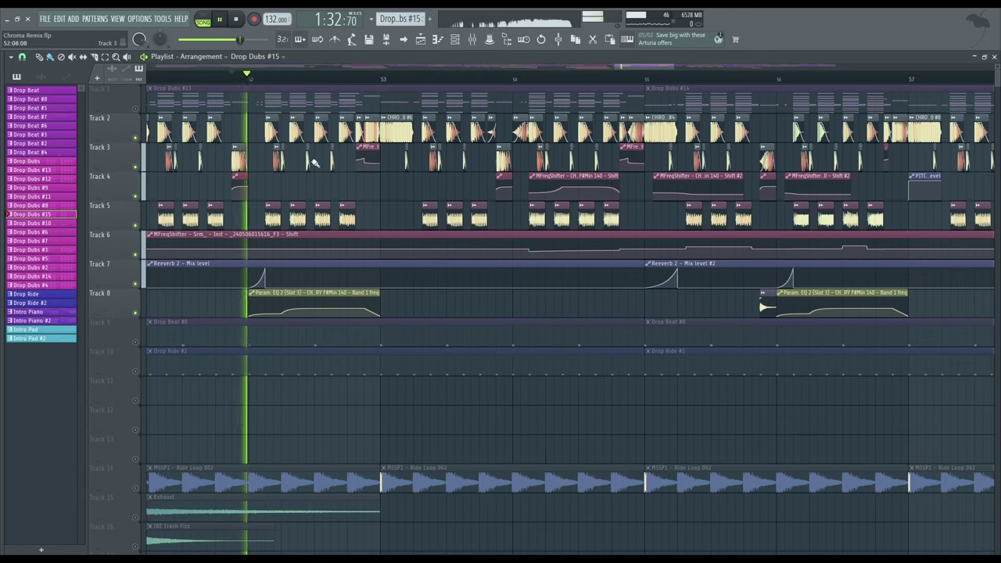
- Enable OTT and kHs Distortion on the CHROMA DROP SYNTHS #7 channel, then inspect ValhallaSupermassive while auditioning the clip
{"action": "key", "text": "F9"}
{"action": "left_click", "coordinate": [994, 98]}
{"action": "left_click", "coordinate": [994, 116]}
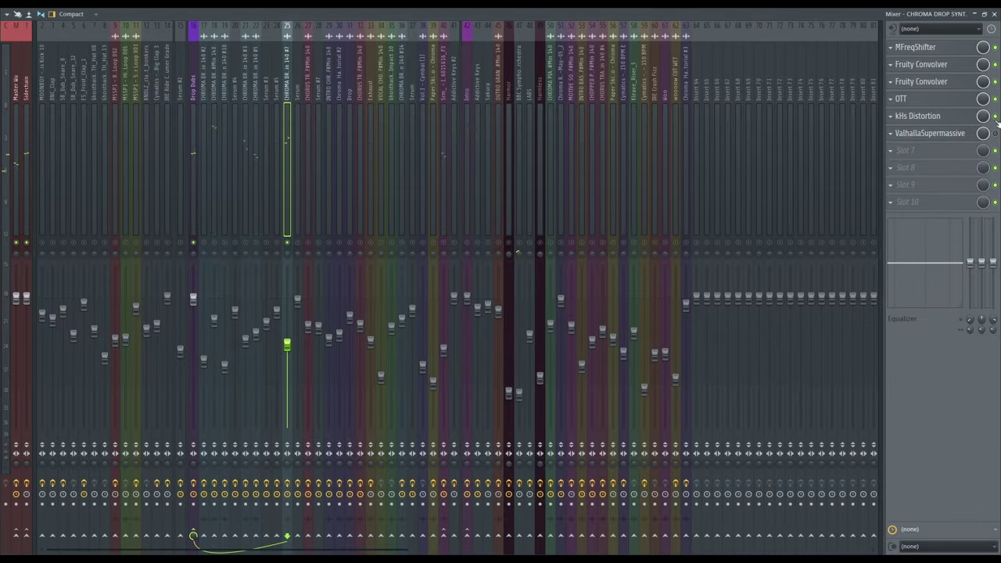
{"action": "left_click", "coordinate": [948, 137]}
{"action": "key", "text": "F9"}
{"action": "key", "text": "space"}
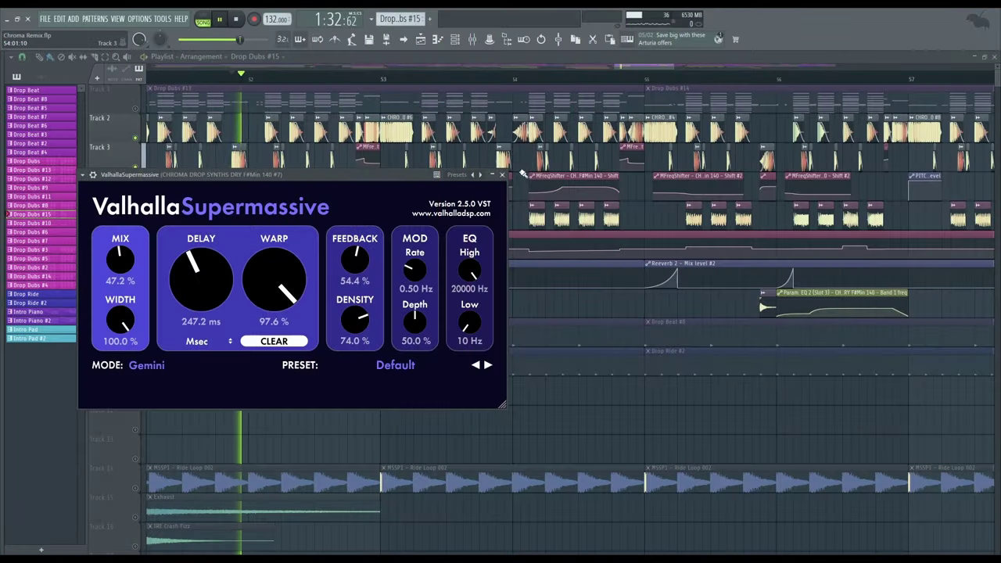
{"action": "left_click", "coordinate": [504, 175]}
{"action": "key", "text": "space"}
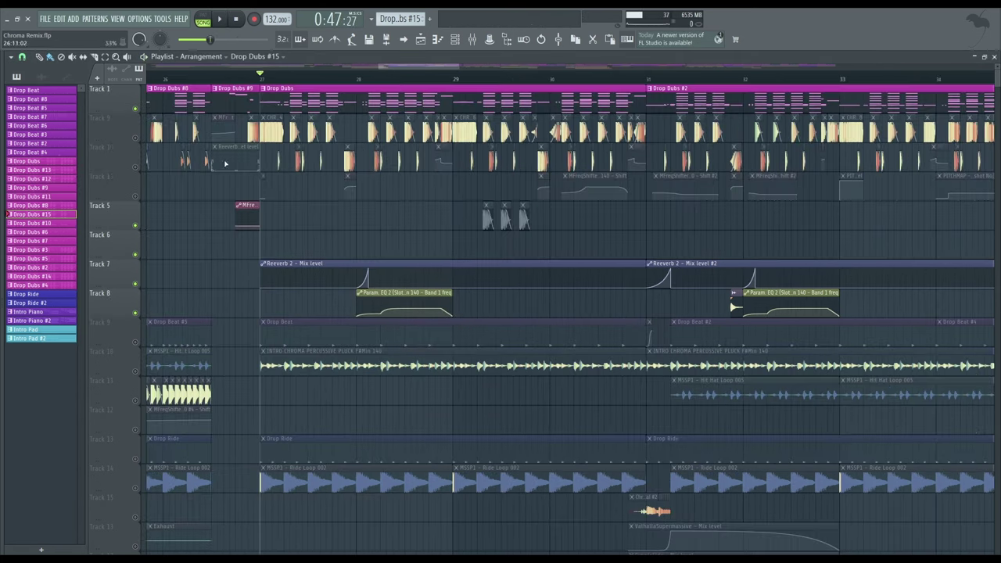
- Review the Drop Dubs pattern on Track 1 from bar 27 and audition its soloed Serum #3 mixer channel
{"action": "scroll", "coordinate": [317, 180], "scroll_direction": "up", "scroll_amount": 4}
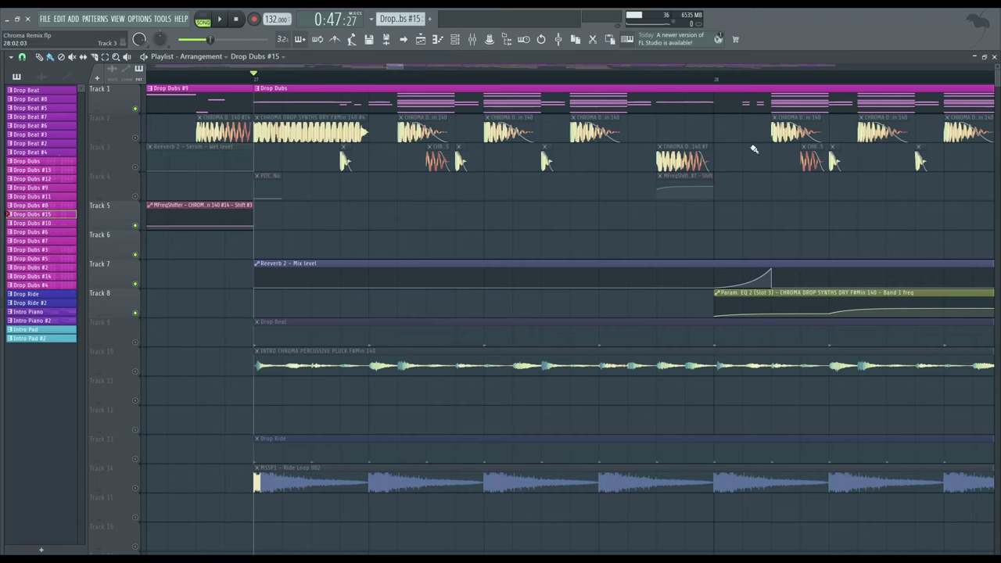
{"action": "scroll", "coordinate": [254, 201], "scroll_direction": "down", "scroll_amount": 5}
{"action": "scroll", "coordinate": [344, 205], "scroll_direction": "up", "scroll_amount": 2}
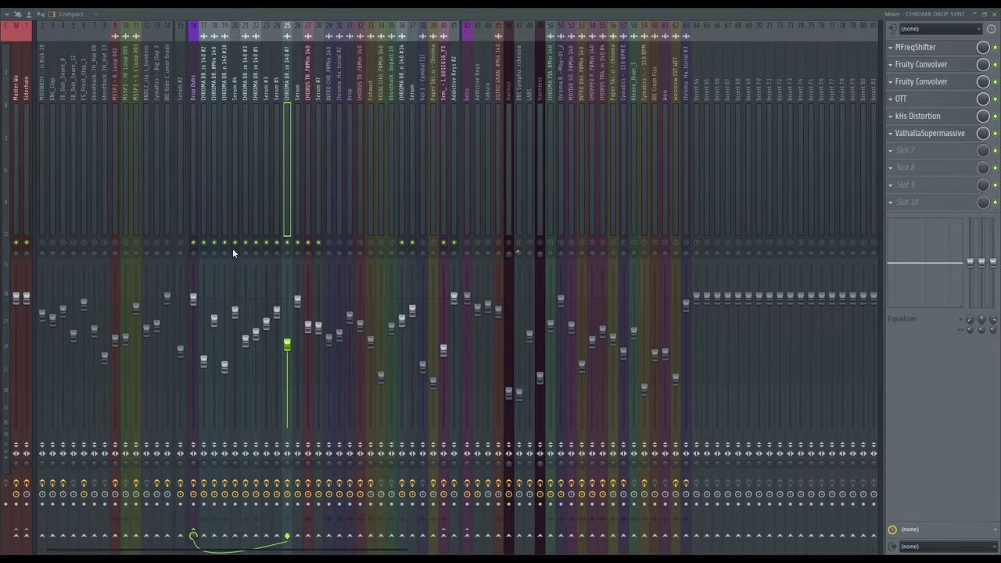
{"action": "key", "text": "space"}
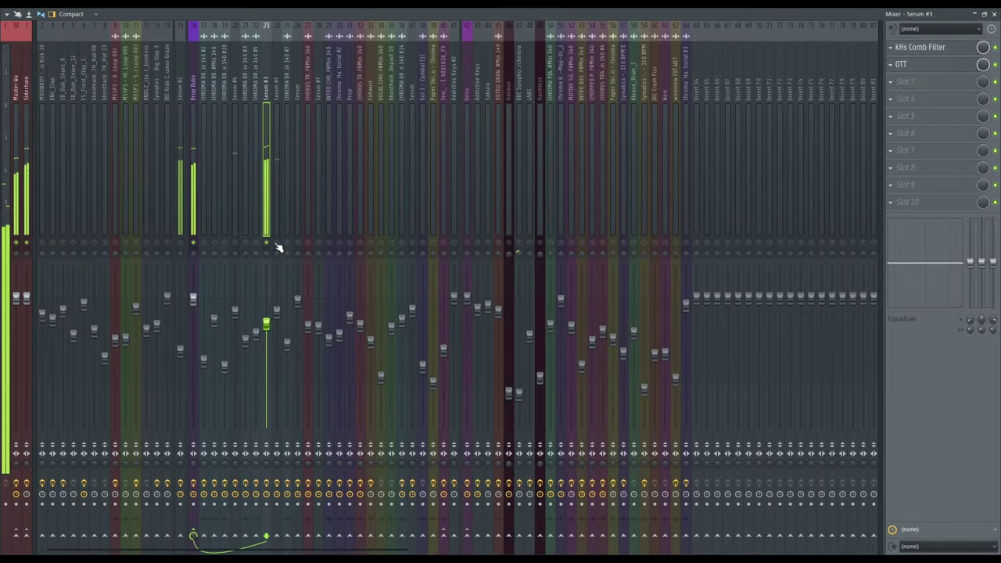
- Solo the Serum #5 mixer channel, inspect its Serum patch and audition it
{"action": "left_click", "coordinate": [277, 247]}
{"action": "key", "text": "F9"}
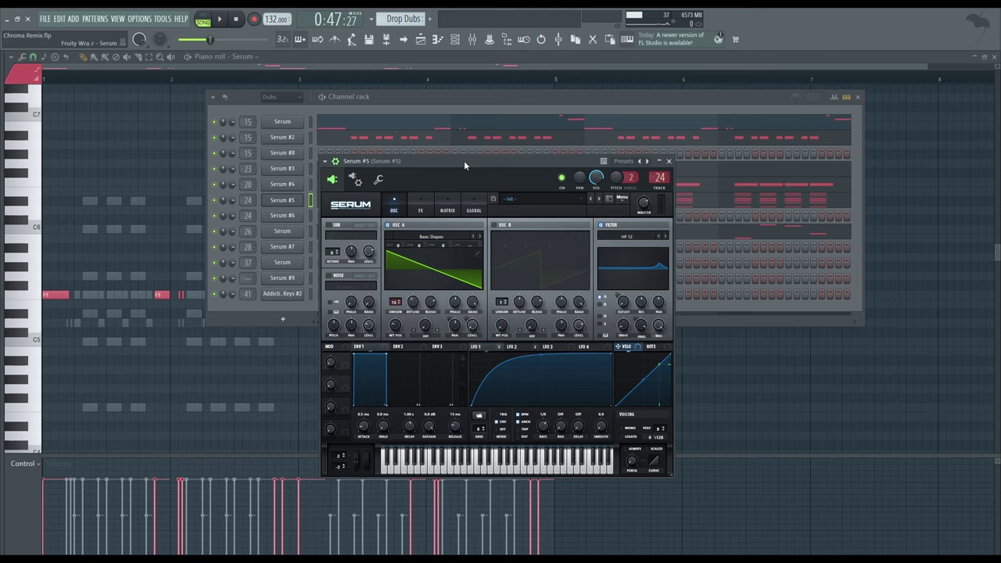
{"action": "key", "text": "space"}
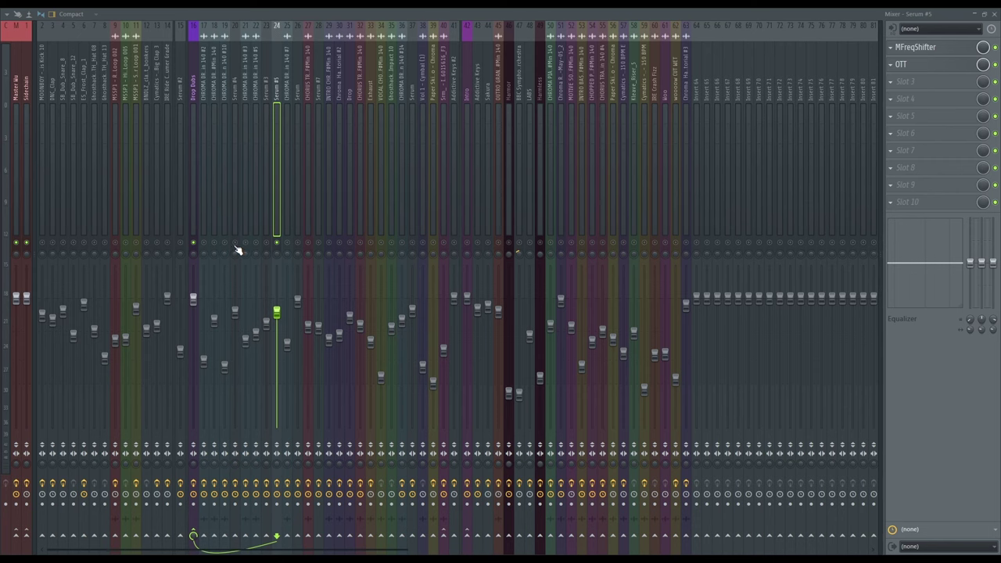
- Solo and audition the Serum #4 mixer channel, then play it with the other Drop Dubs channels restored
{"action": "left_click", "coordinate": [234, 236]}
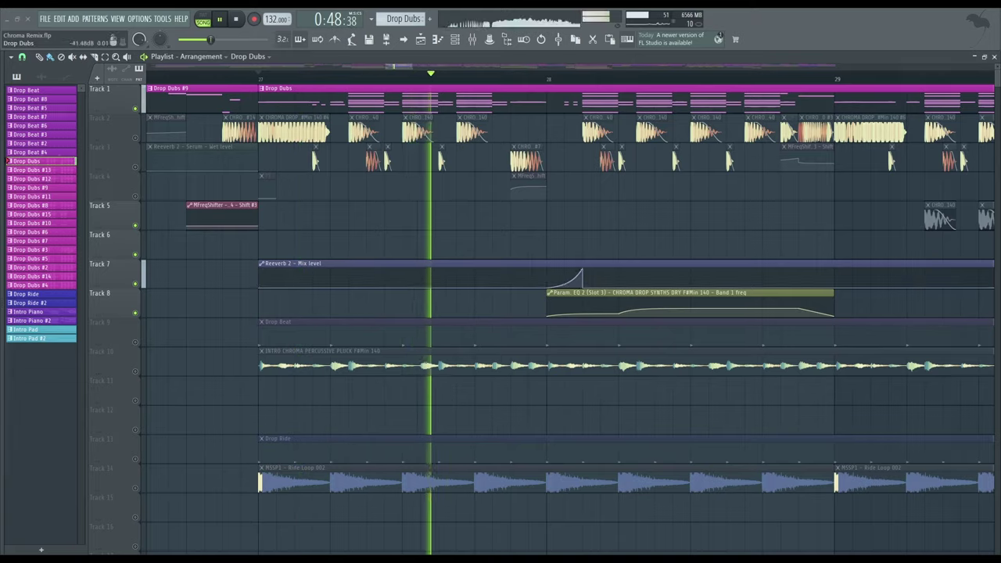
{"action": "key", "text": "space"}
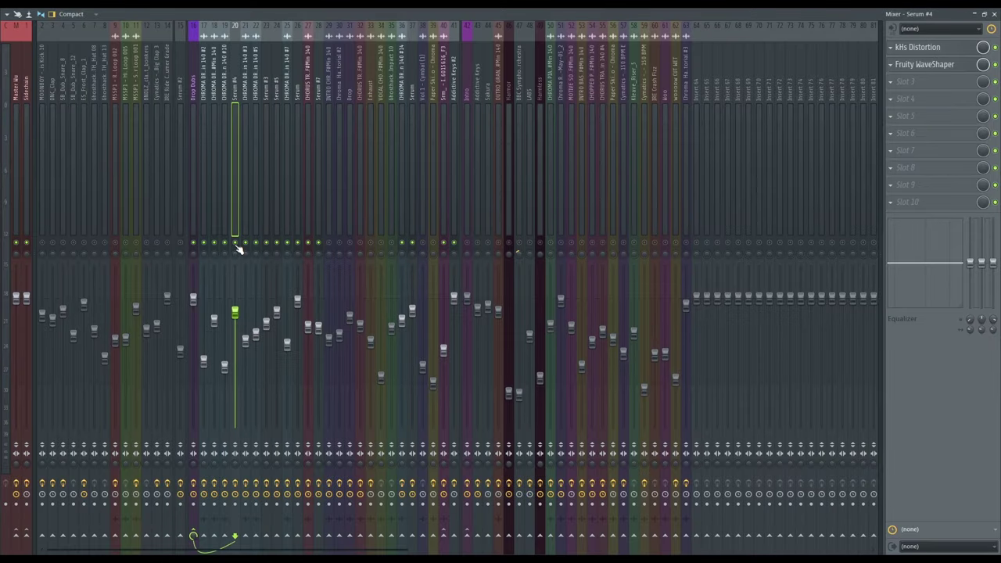
{"action": "key", "text": "space"}
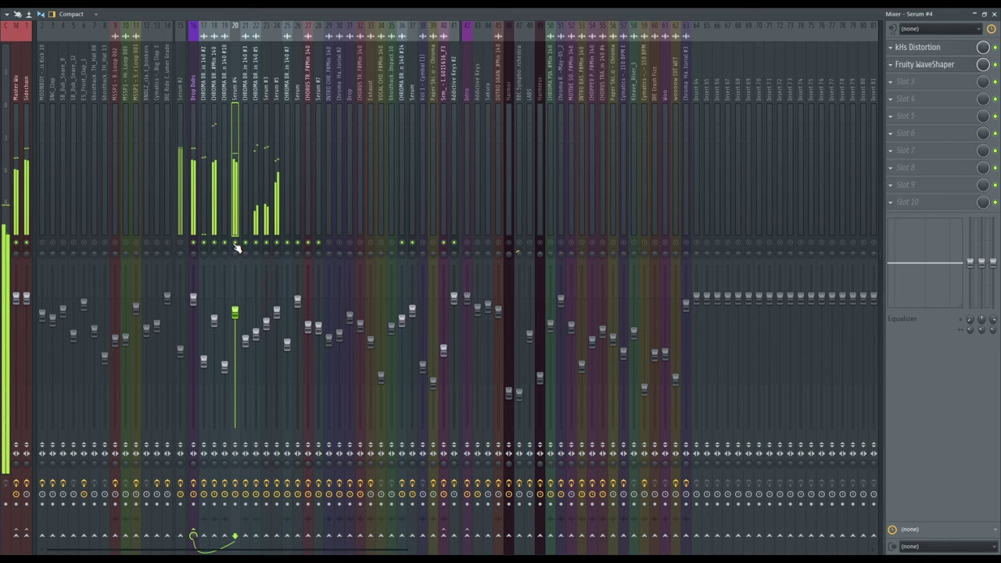
- Audition the full drop from bar 27 with all tracks active, then open the Dubs channel rack
{"action": "key", "text": "space"}
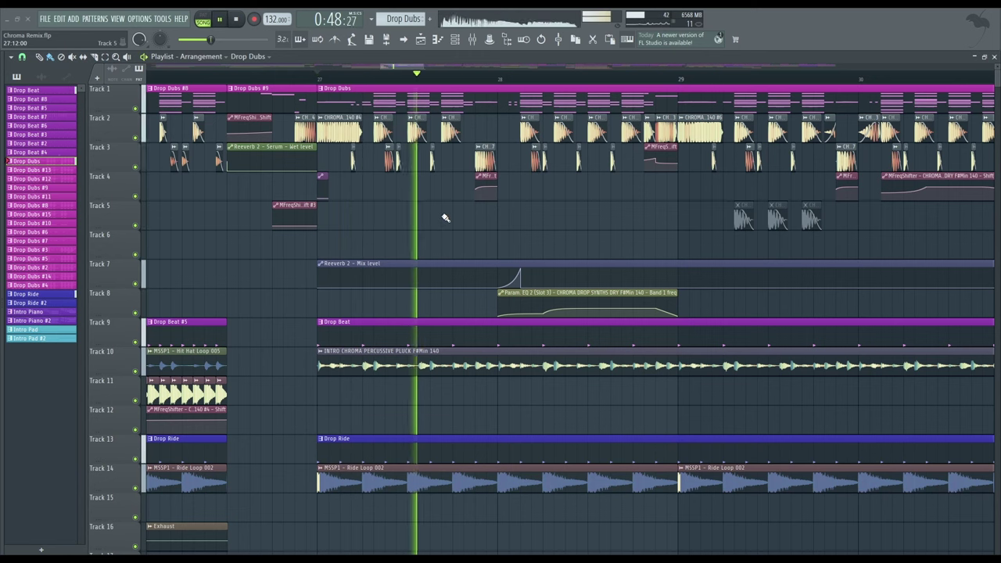
{"action": "key", "text": "space"}
{"action": "left_click", "coordinate": [455, 39]}
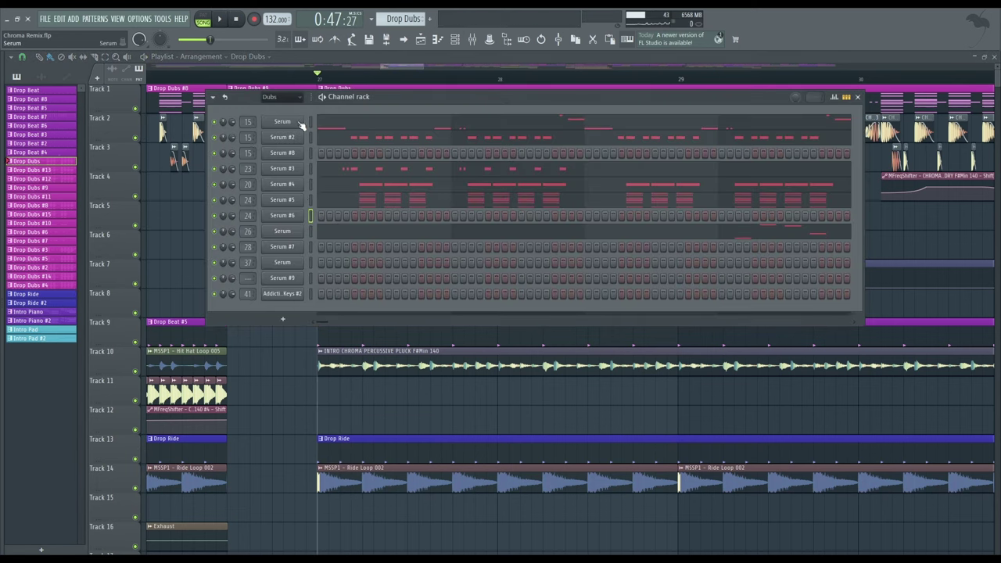
- Inspect the Serum and Serum #2 patches in the Dubs channel rack, then close the rack
{"action": "left_click", "coordinate": [294, 154]}
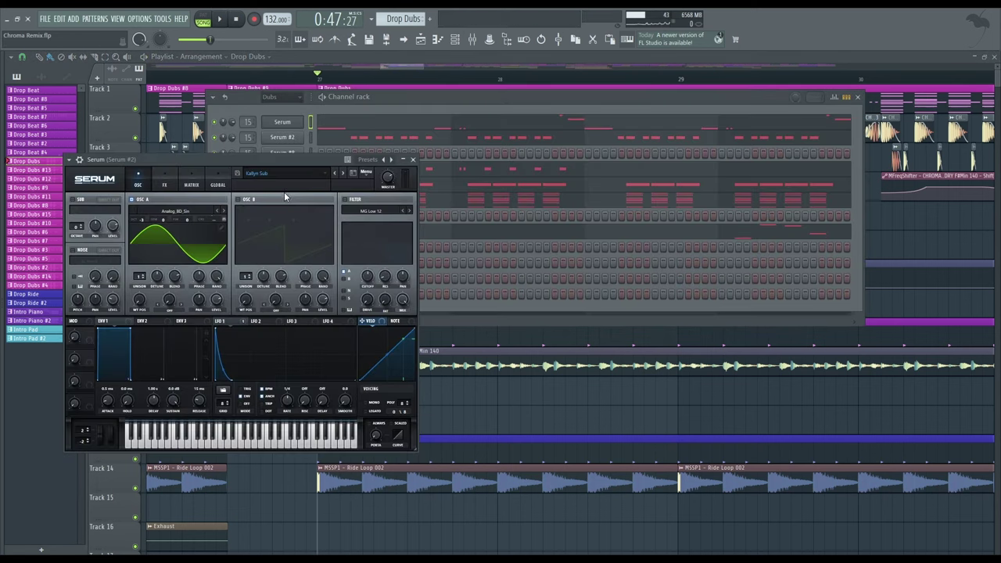
{"action": "left_click", "coordinate": [413, 160]}
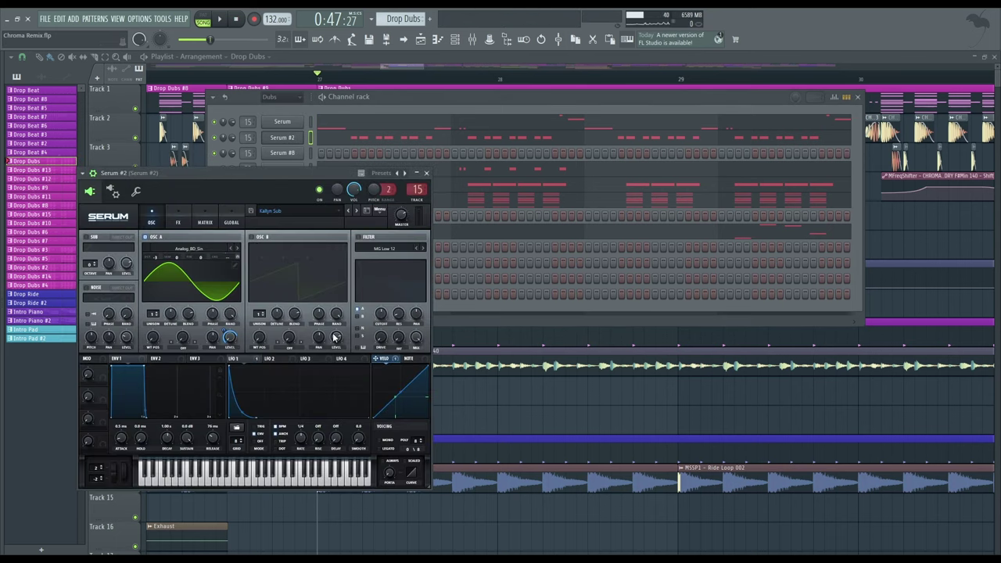
{"action": "left_click", "coordinate": [427, 173]}
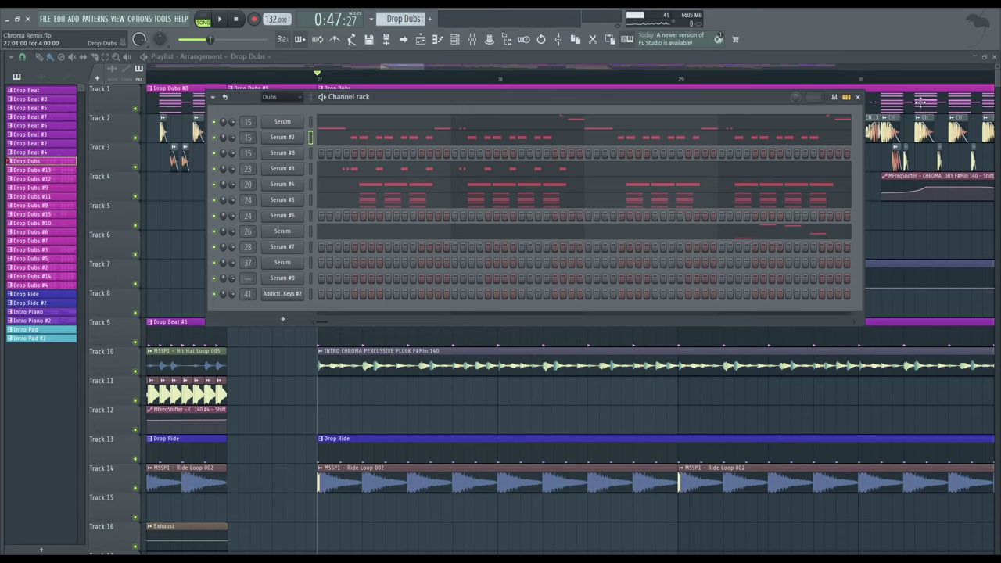
{"action": "left_click", "coordinate": [857, 97]}
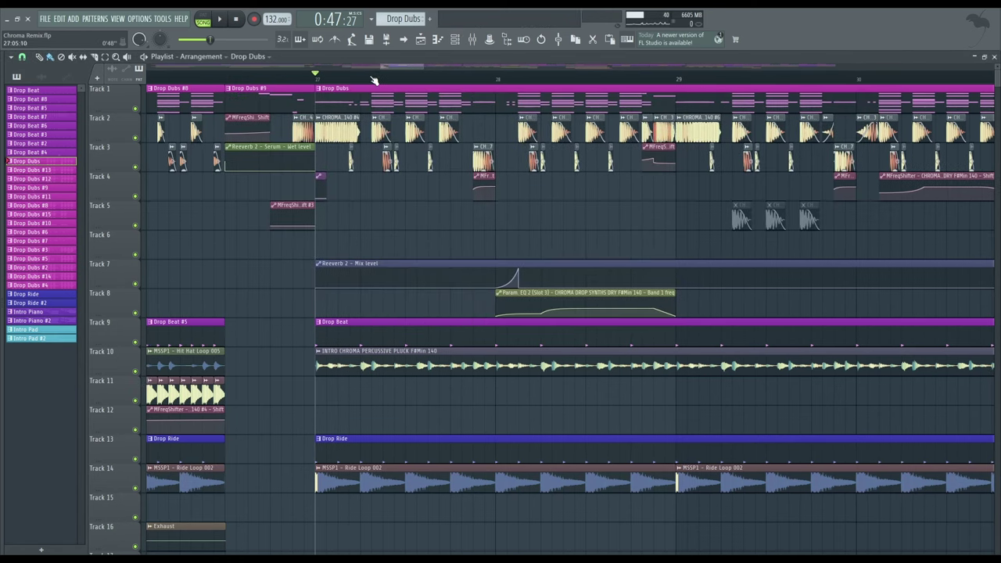
- Audition the drop's resampled synth clips on Tracks 2 and 3 from the second beat of bar 27
{"action": "key", "text": "space"}
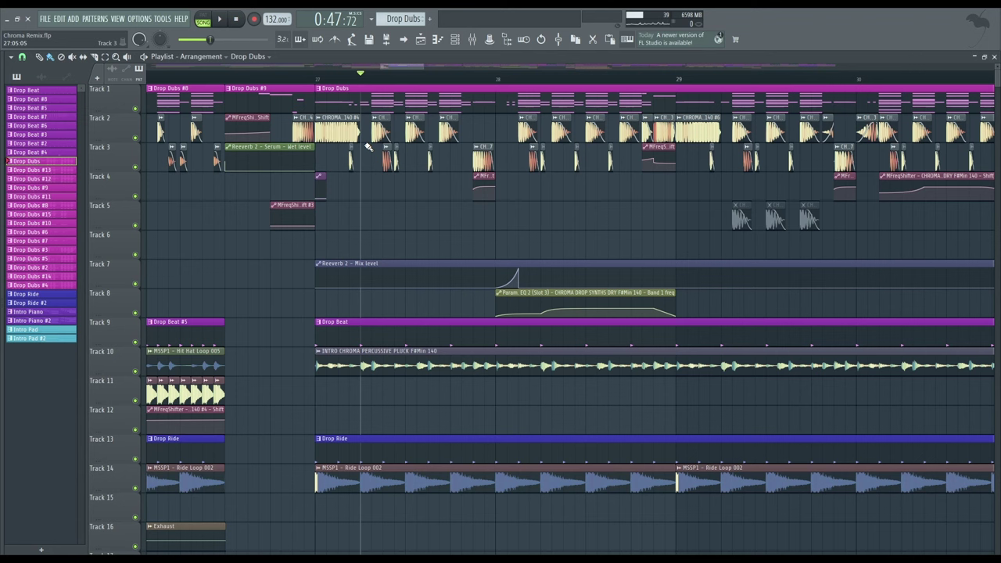
{"action": "scroll", "coordinate": [394, 244], "scroll_direction": "up", "scroll_amount": 3}
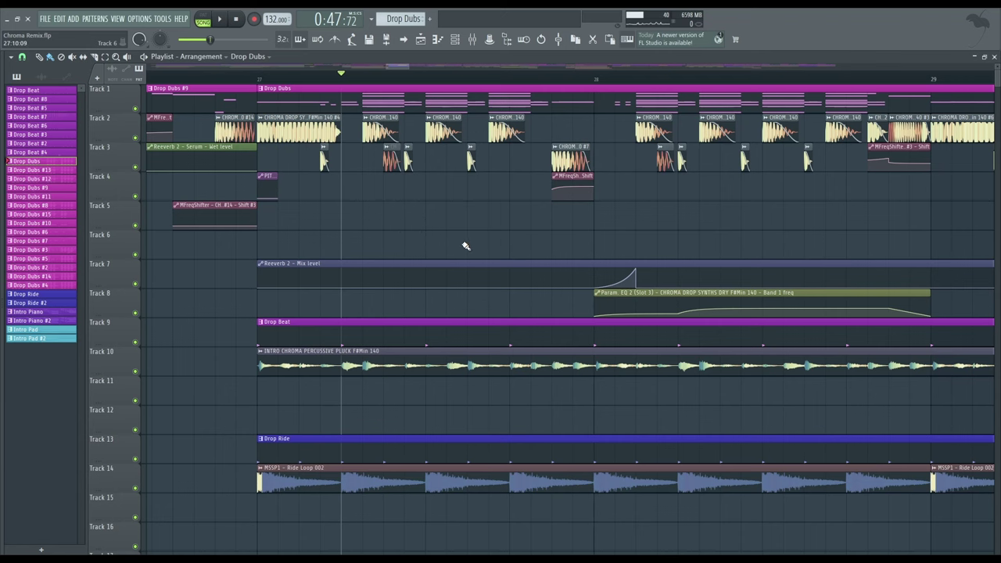
{"action": "key", "text": "space"}
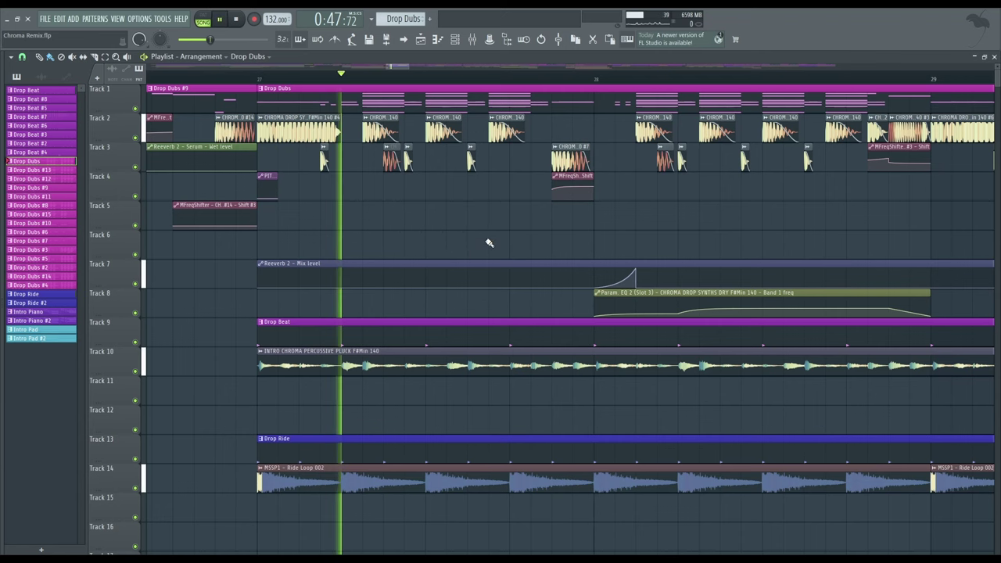
{"action": "key", "text": "space"}
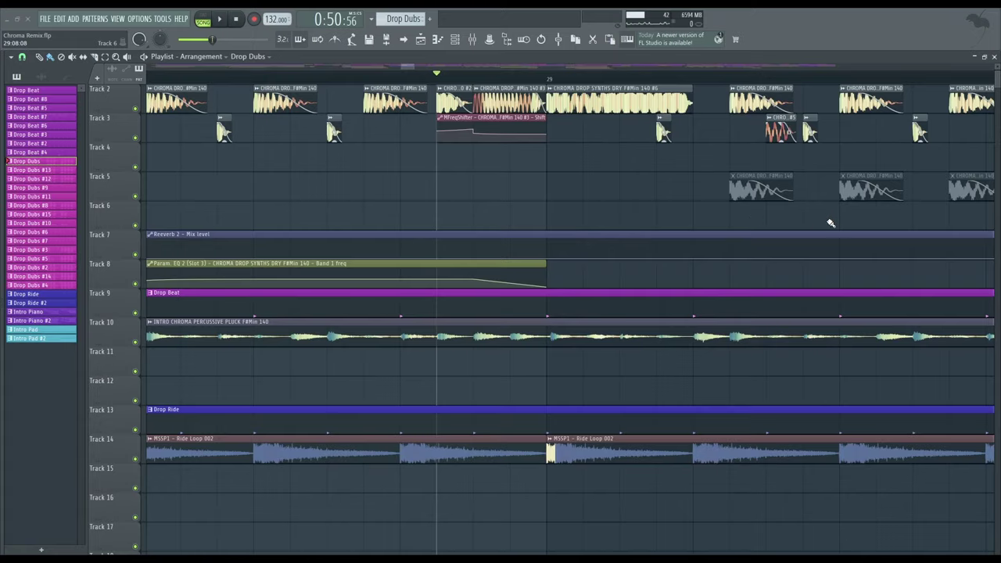
- Review the effect chain of the CHROMA DROP SYNTHS #3 mixer channel and inspect its PITCHMAP plugin
{"action": "scroll", "coordinate": [831, 222], "scroll_direction": "up", "scroll_amount": 1}
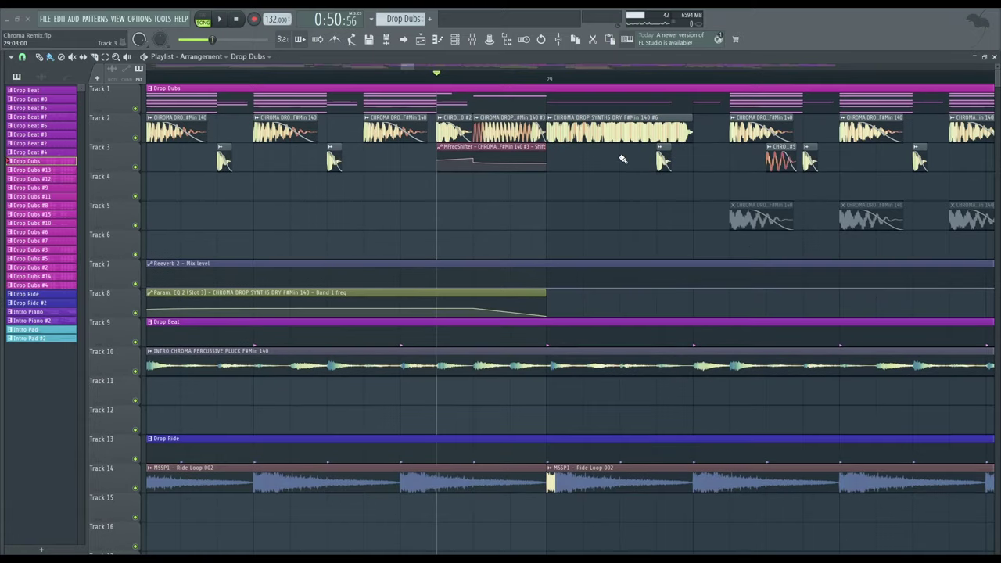
{"action": "scroll", "coordinate": [474, 156], "scroll_direction": "up", "scroll_amount": 2}
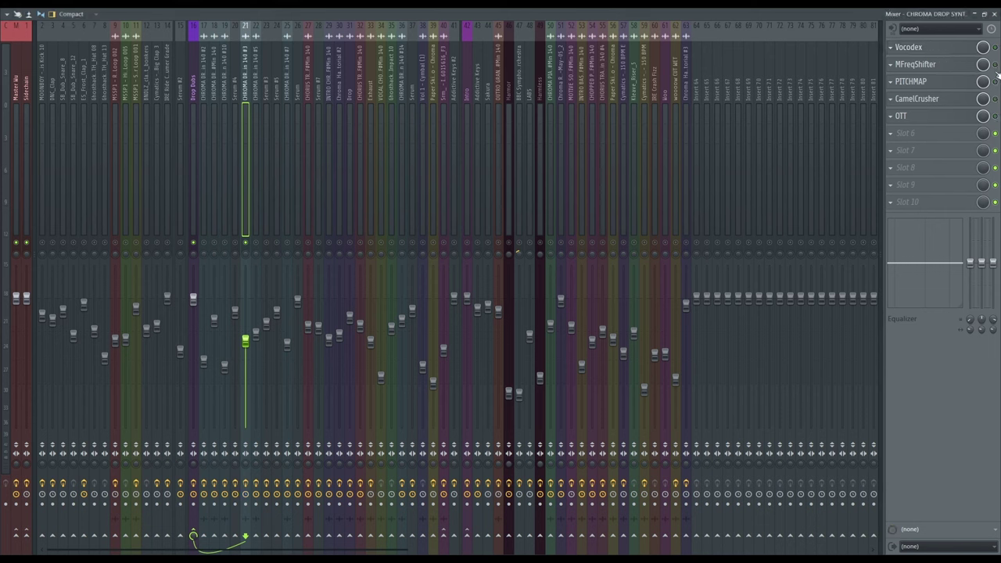
{"action": "key", "text": "space"}
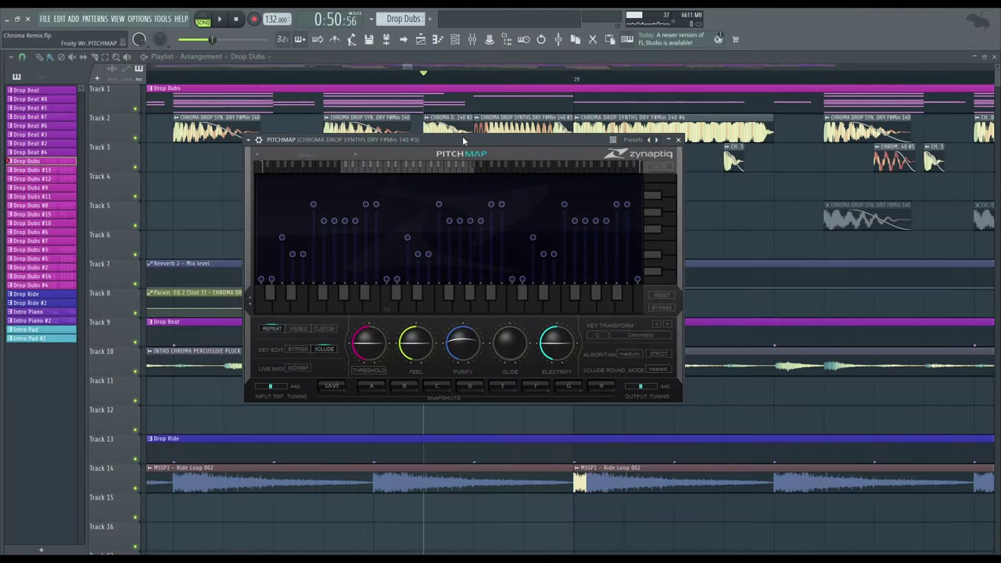
{"action": "left_click_drag", "start_coordinate": [462, 144], "coordinate": [403, 144]}
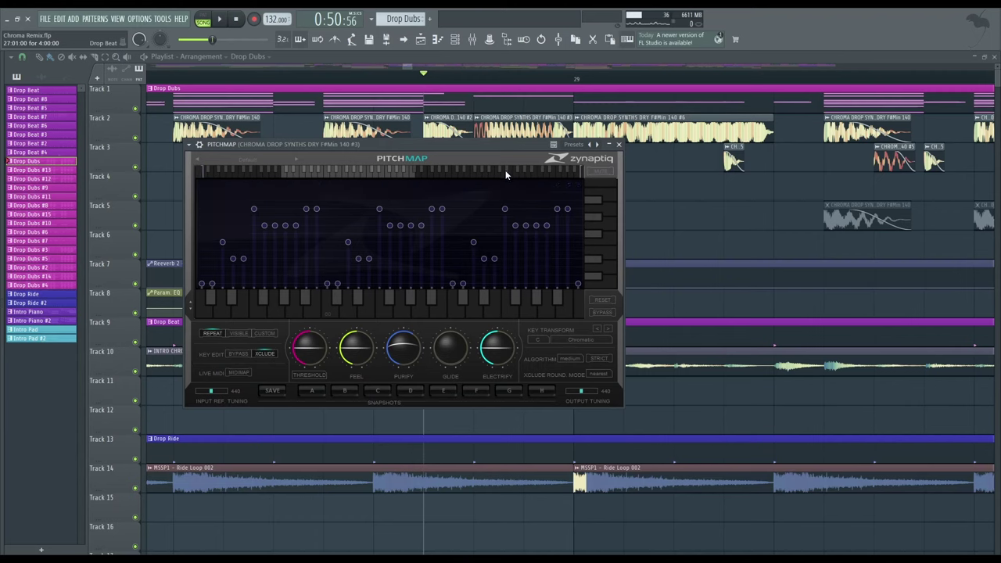
{"action": "left_click_drag", "start_coordinate": [443, 147], "coordinate": [609, 186]}
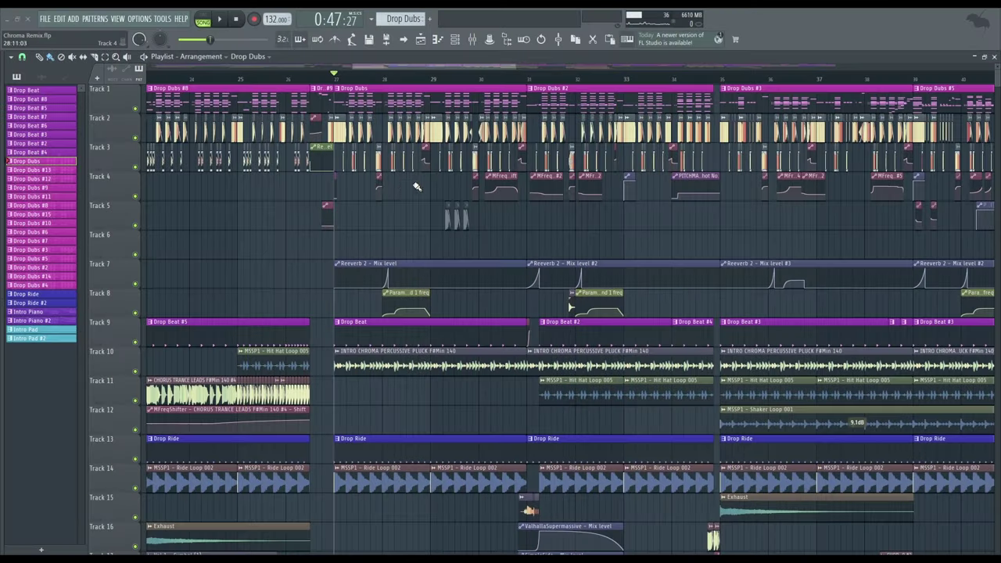
- Audition the pitch-shifted synth clips just before bar 29 and review the PITCHMAP snapshot automation at bar 34
{"action": "scroll", "coordinate": [385, 192], "scroll_direction": "up", "scroll_amount": 3}
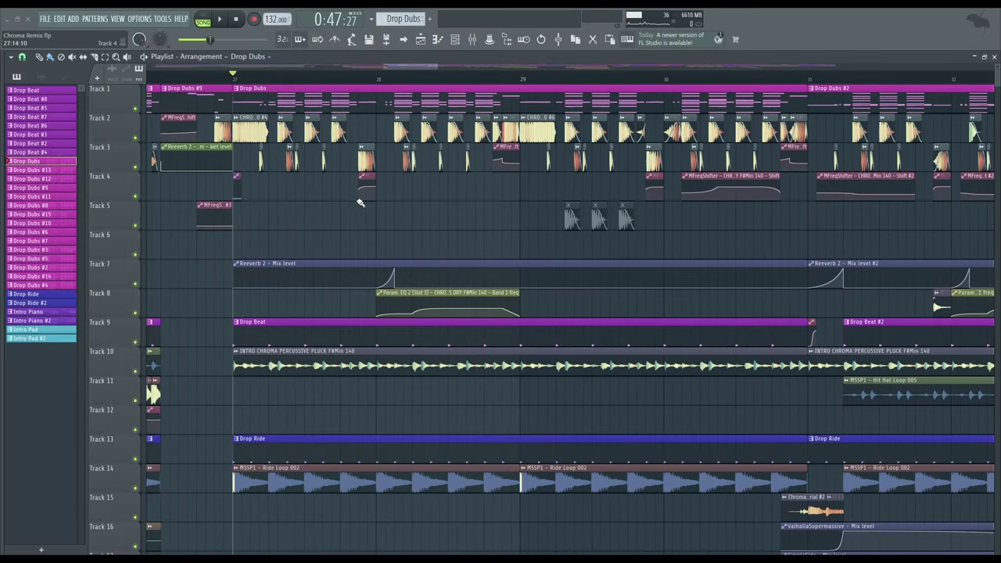
{"action": "left_click", "coordinate": [496, 79]}
{"action": "key", "text": "space"}
{"action": "key", "text": "space"}
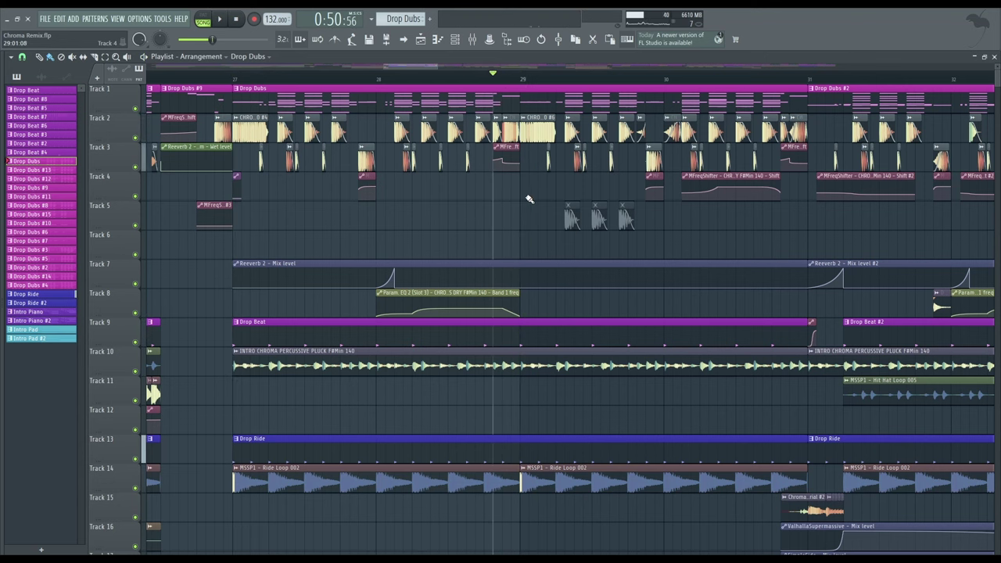
{"action": "scroll", "coordinate": [443, 194], "scroll_direction": "down", "scroll_amount": 2}
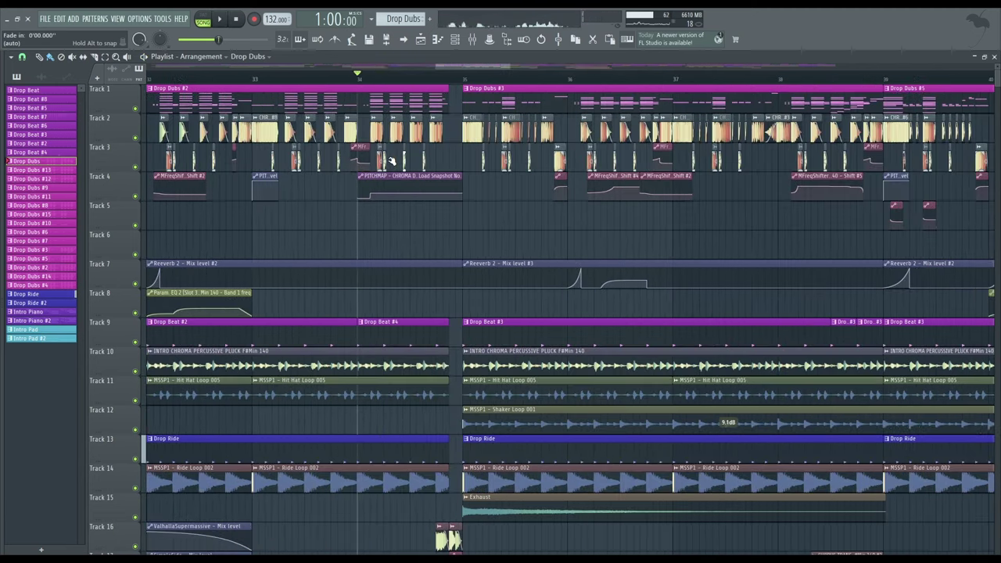
{"action": "scroll", "coordinate": [391, 161], "scroll_direction": "up", "scroll_amount": 3}
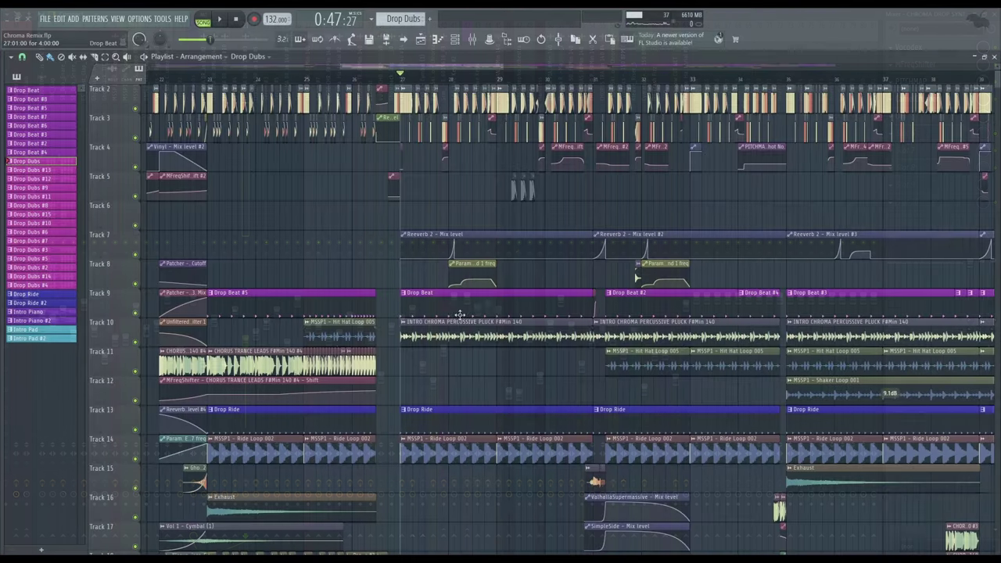
- Audition the drop from bar 27 while reviewing the beat, ride and percussion layers on Tracks 9 to 14
{"action": "scroll", "coordinate": [450, 301], "scroll_direction": "down", "scroll_amount": 3}
{"action": "key", "text": "space"}
{"action": "scroll", "coordinate": [443, 282], "scroll_direction": "up", "scroll_amount": 2}
{"action": "scroll", "coordinate": [365, 315], "scroll_direction": "up", "scroll_amount": 1}
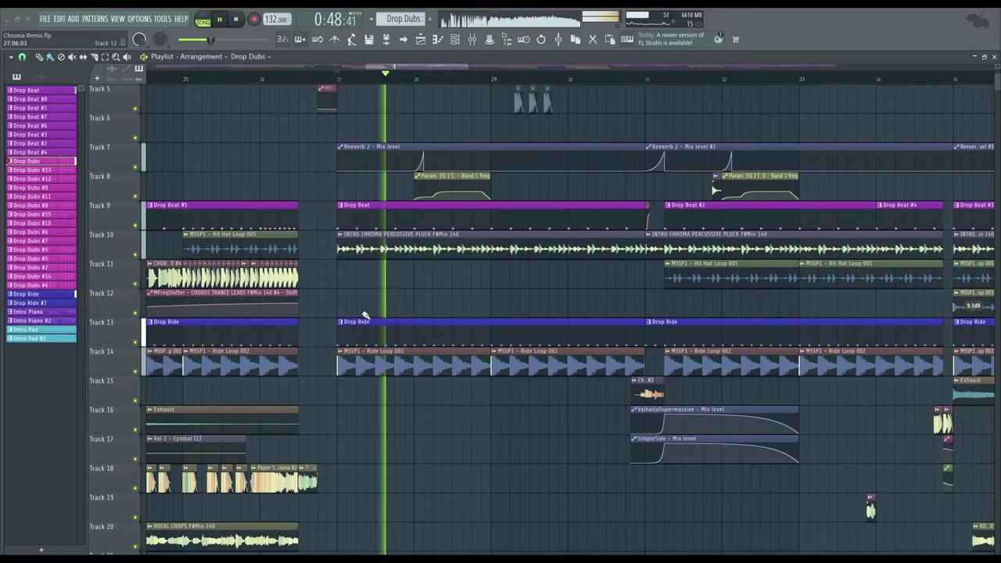
{"action": "key", "text": "space"}
{"action": "scroll", "coordinate": [620, 373], "scroll_direction": "down", "scroll_amount": 1}
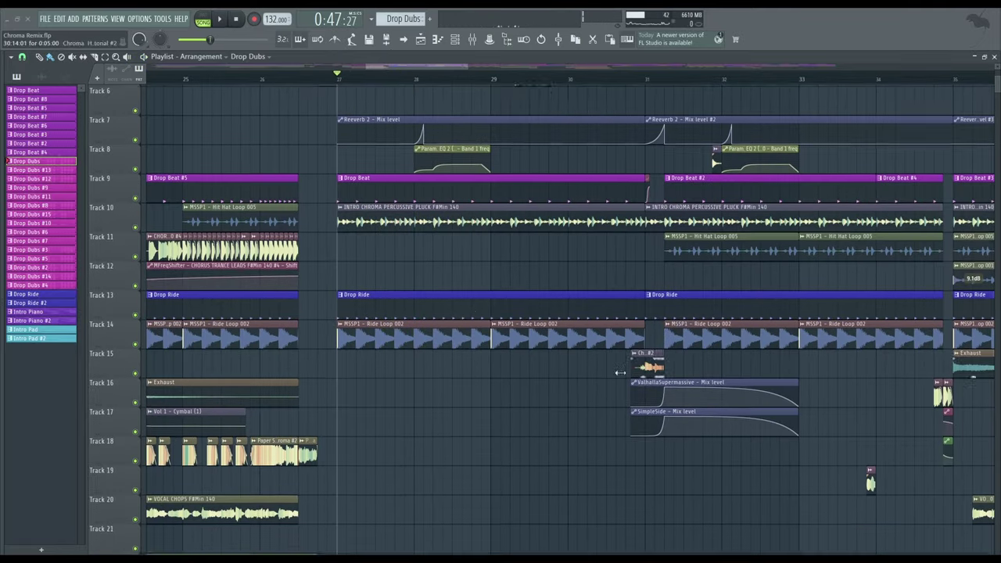
- Inspect the Drop Ride hi-hat notes in the piano roll and the steps in the Beat channel rack
{"action": "scroll", "coordinate": [620, 373], "scroll_direction": "down", "scroll_amount": 1}
{"action": "double_click", "coordinate": [388, 282]}
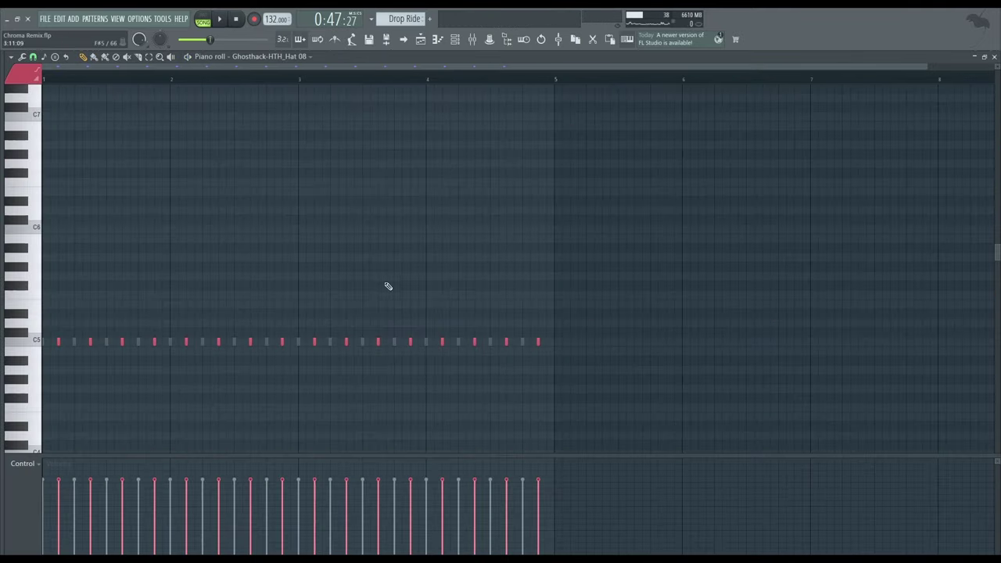
{"action": "left_click", "coordinate": [471, 43]}
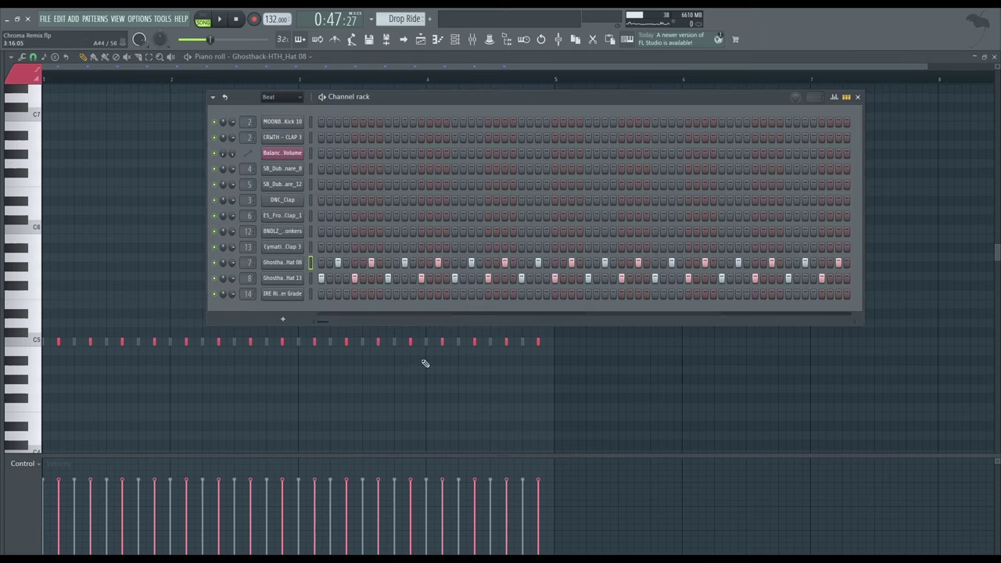
{"action": "left_click", "coordinate": [859, 99]}
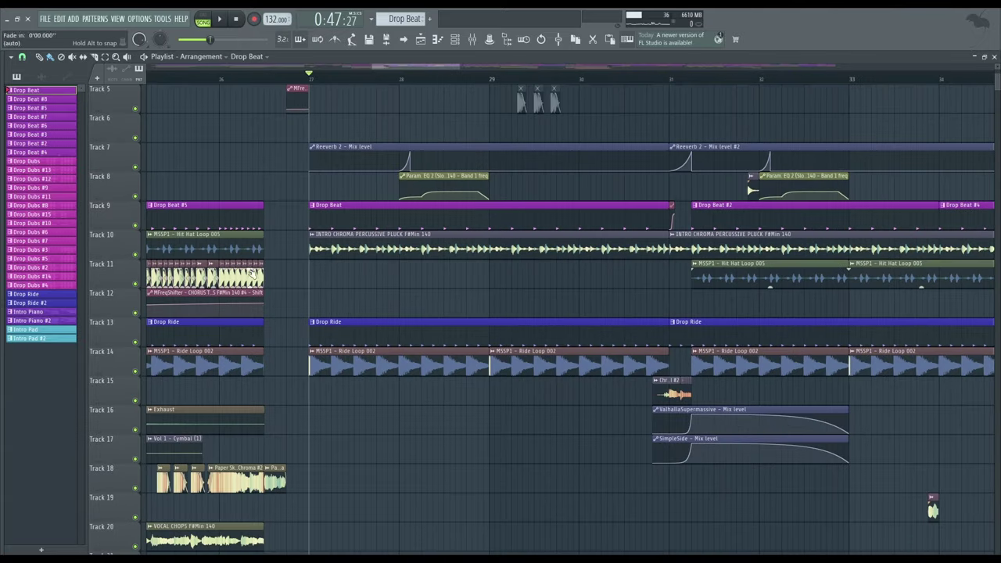
- Solo Track 10 and audition the INTRO CHROMA PERCUSSIVE PLUCK clip from bar 27
{"action": "left_click", "coordinate": [138, 252], "text": "ctrl"}
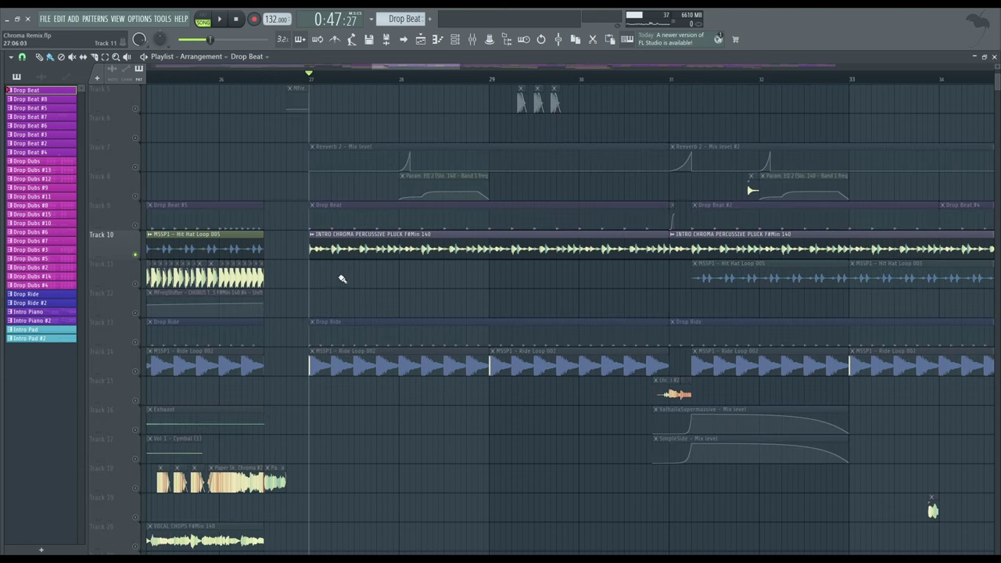
{"action": "key", "text": "space"}
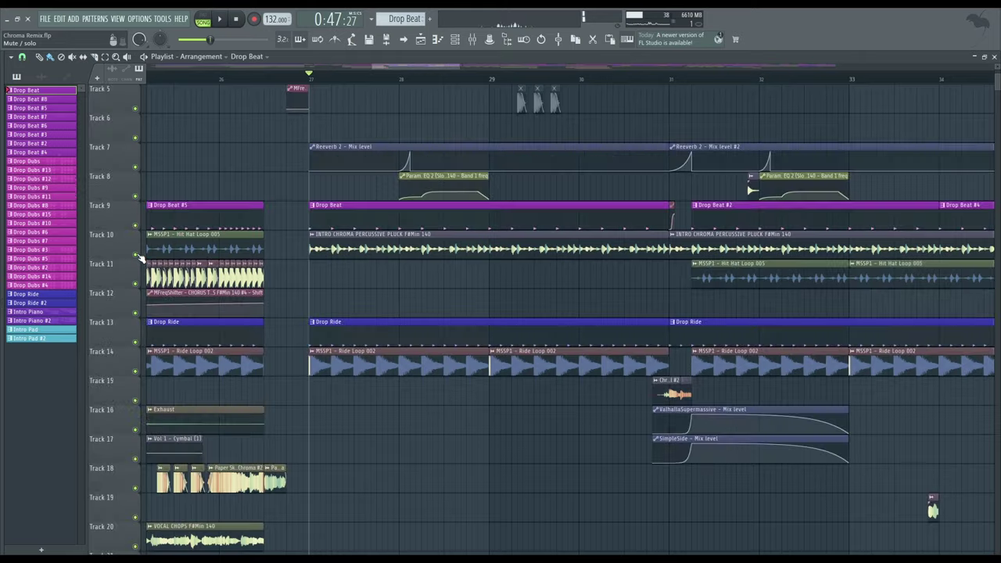
- Solo Tracks 15 to 17 and audition the Chroma Harmonic clip with its ValhallaSupermassive and SimpleSide mix automation
{"action": "scroll", "coordinate": [553, 316], "scroll_direction": "down", "scroll_amount": 4}
{"action": "scroll", "coordinate": [552, 317], "scroll_direction": "up", "scroll_amount": 6, "text": "ctrl"}
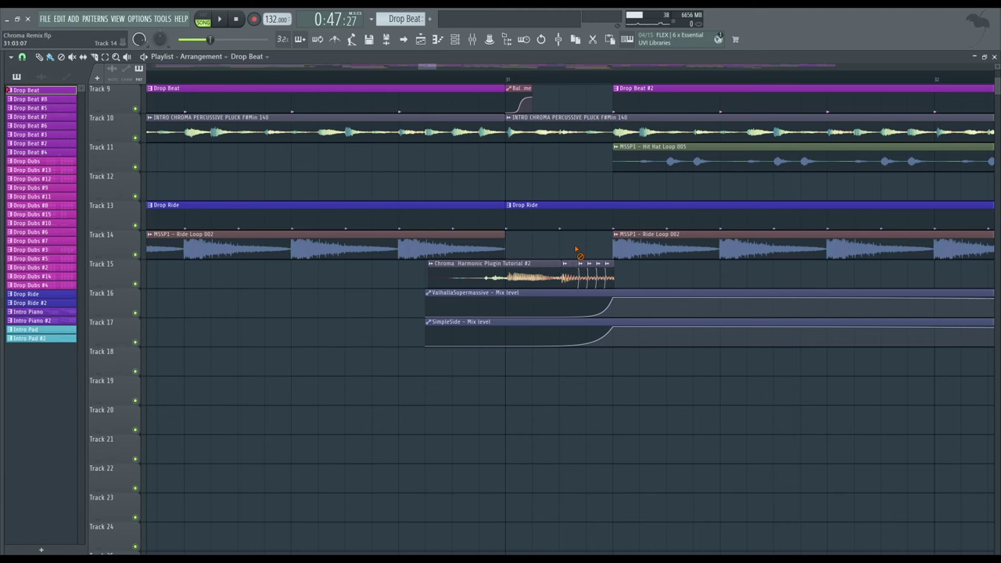
{"action": "right_click", "coordinate": [135, 283]}
{"action": "left_click", "coordinate": [135, 313]}
{"action": "left_click", "coordinate": [134, 342]}
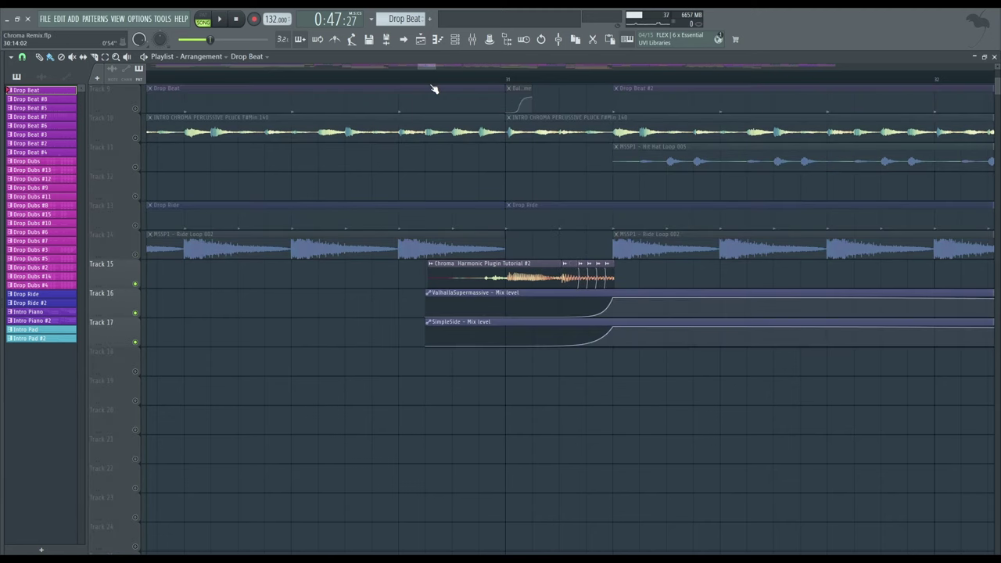
{"action": "key", "text": "space"}
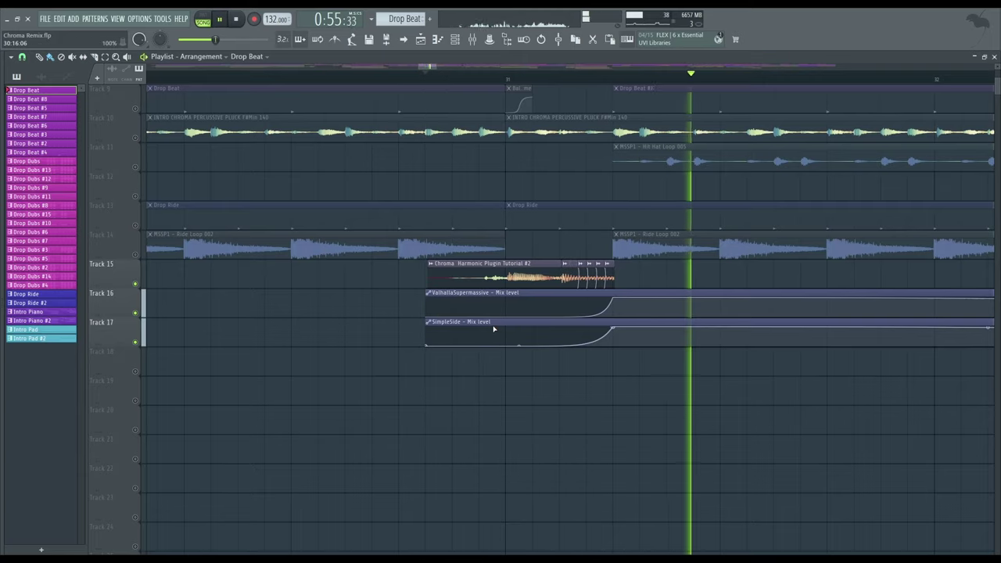
{"action": "key", "text": "space"}
- Review the Chroma Harmonic clip's mixer effect chain, inspect its SpecOps plugin and audition the clip
{"action": "key", "text": "F9"}
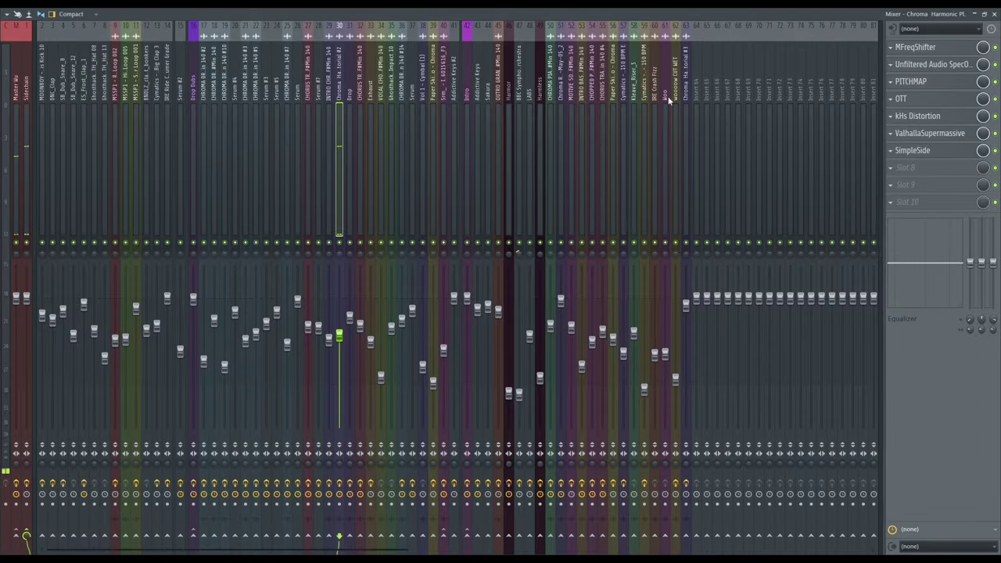
{"action": "key", "text": "F9"}
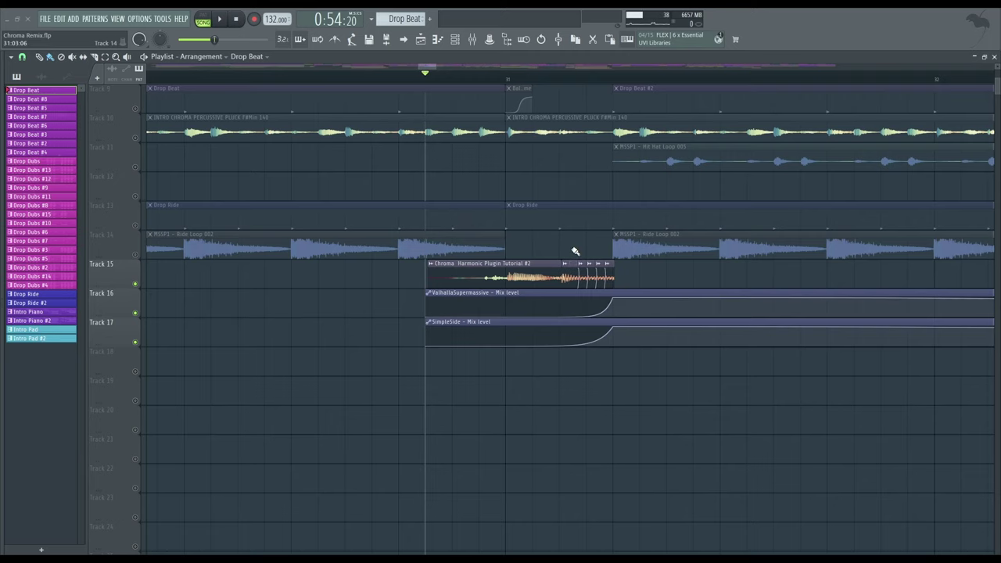
{"action": "key", "text": "F9"}
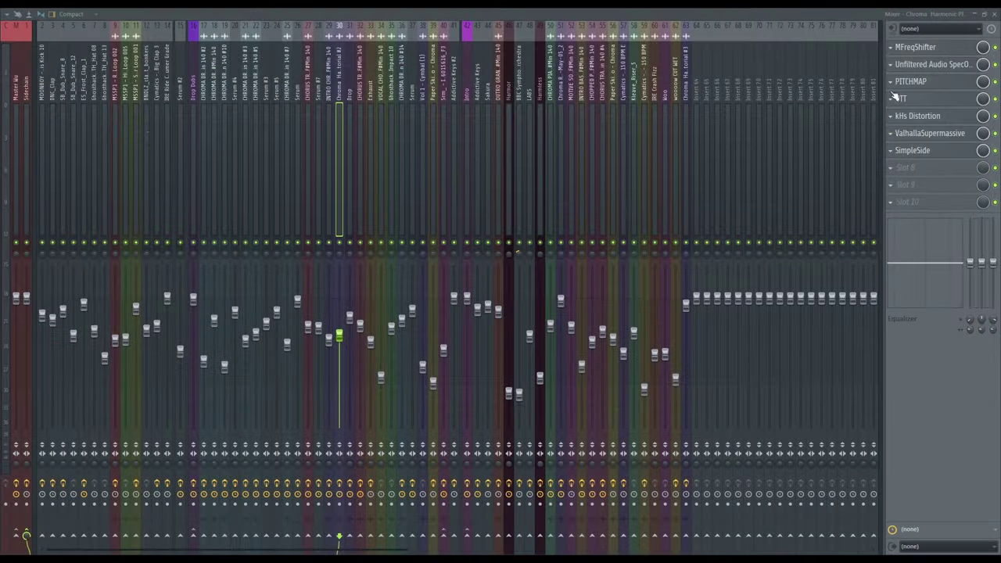
{"action": "left_click", "coordinate": [926, 65]}
{"action": "key", "text": "F9"}
{"action": "left_click_drag", "start_coordinate": [338, 182], "coordinate": [493, 159]}
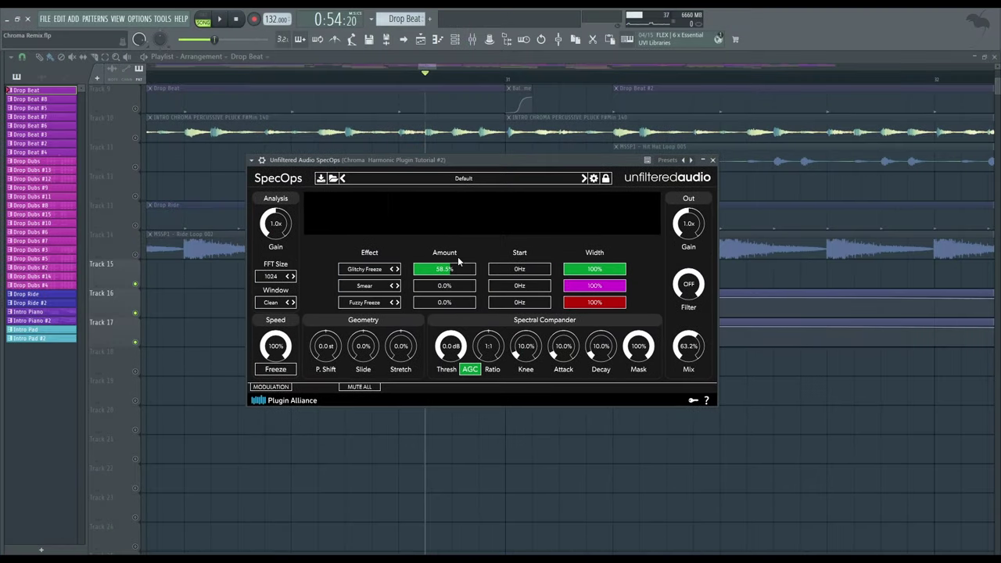
{"action": "key", "text": "space"}
{"action": "key", "text": "space"}
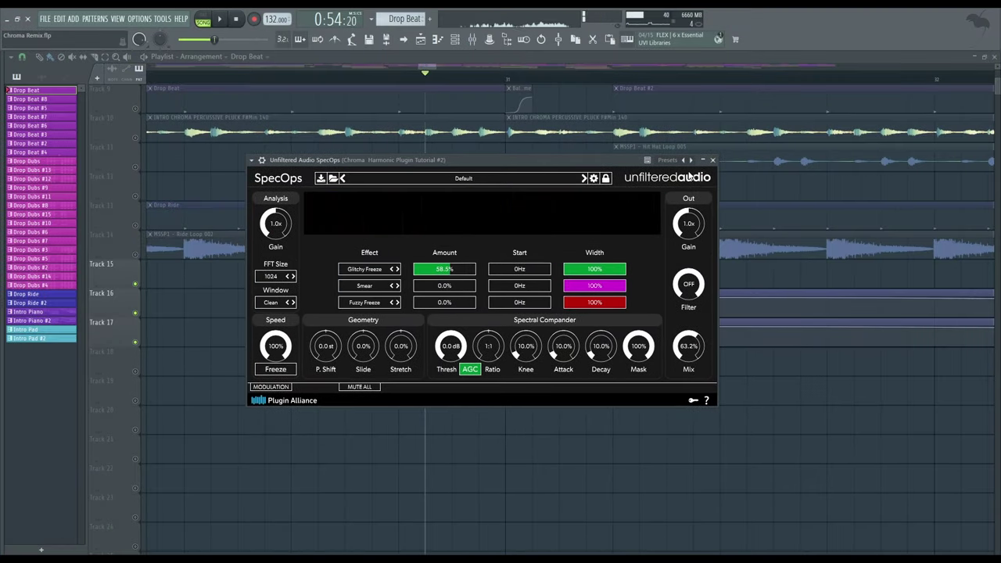
{"action": "left_click", "coordinate": [712, 160]}
- Audition the Chroma Harmonic clip with SpecOps bypassed, then unsolo so all playlist tracks are active
{"action": "key", "text": "F9"}
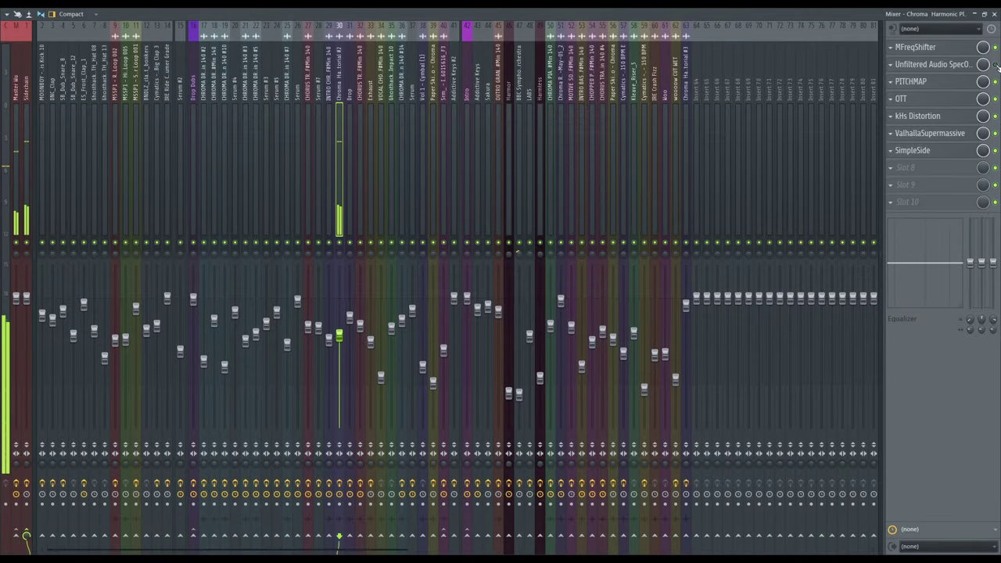
{"action": "key", "text": "F9"}
{"action": "key", "text": "space"}
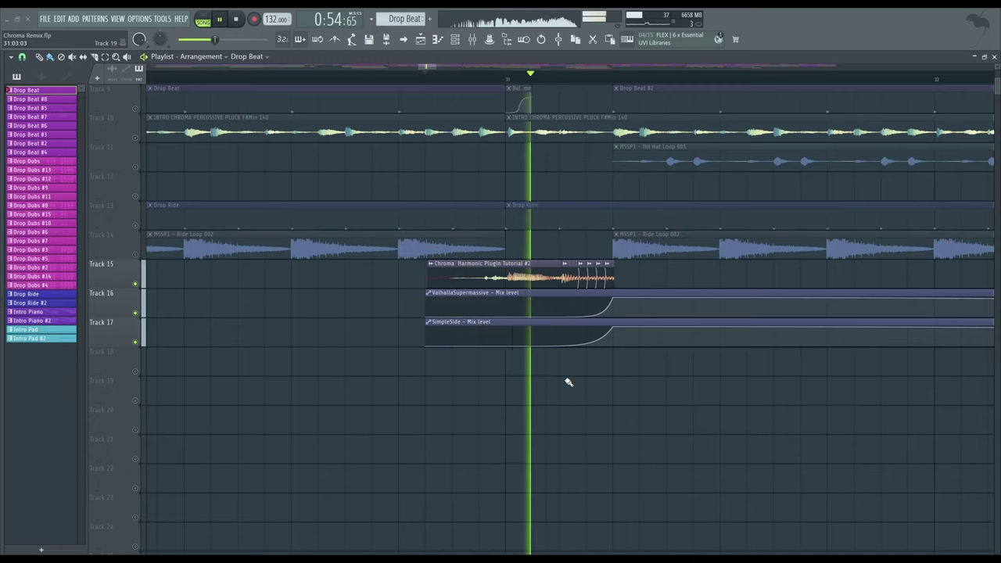
{"action": "key", "text": "space"}
{"action": "right_click", "coordinate": [136, 196]}
{"action": "right_click", "coordinate": [136, 196]}
{"action": "scroll", "coordinate": [267, 312], "scroll_direction": "down", "scroll_amount": 3}
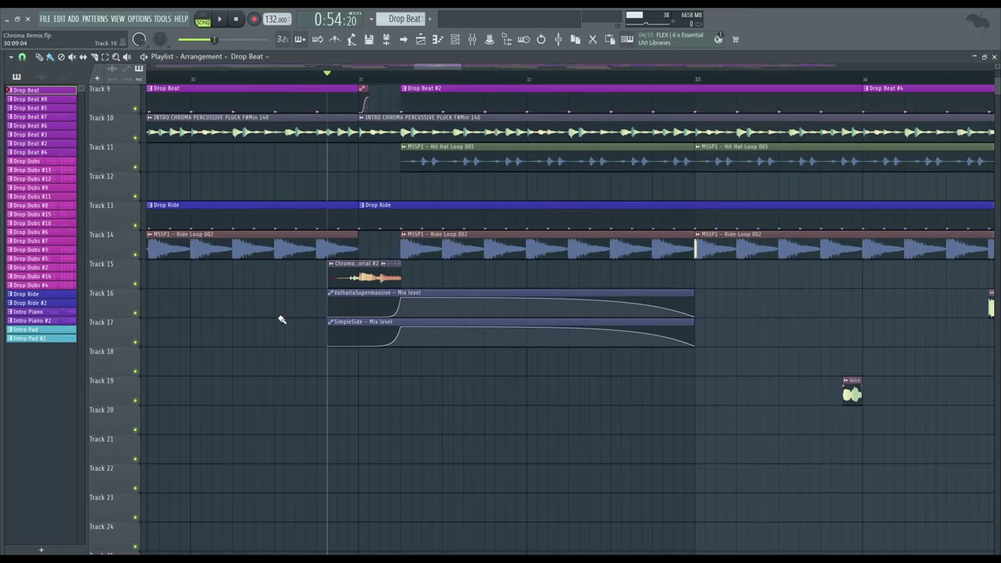
- Solo Tracks 15 to 17, which hold the Chroma Harmonic clip and its ValhallaSupermassive and SimpleSide mix automation
{"action": "scroll", "coordinate": [364, 393], "scroll_direction": "up", "scroll_amount": 3}
{"action": "scroll", "coordinate": [367, 362], "scroll_direction": "up", "scroll_amount": 2}
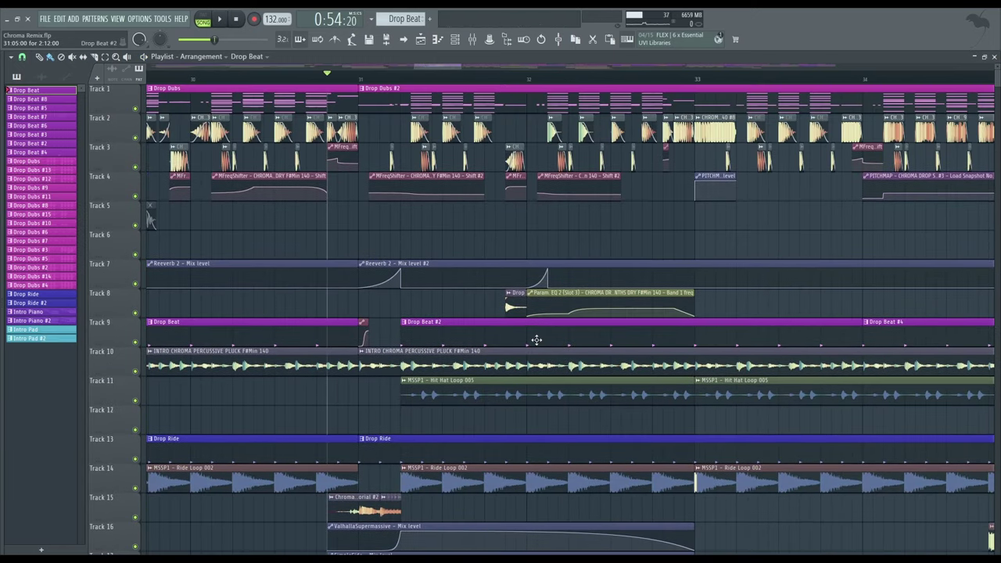
{"action": "scroll", "coordinate": [358, 495], "scroll_direction": "up", "scroll_amount": 3}
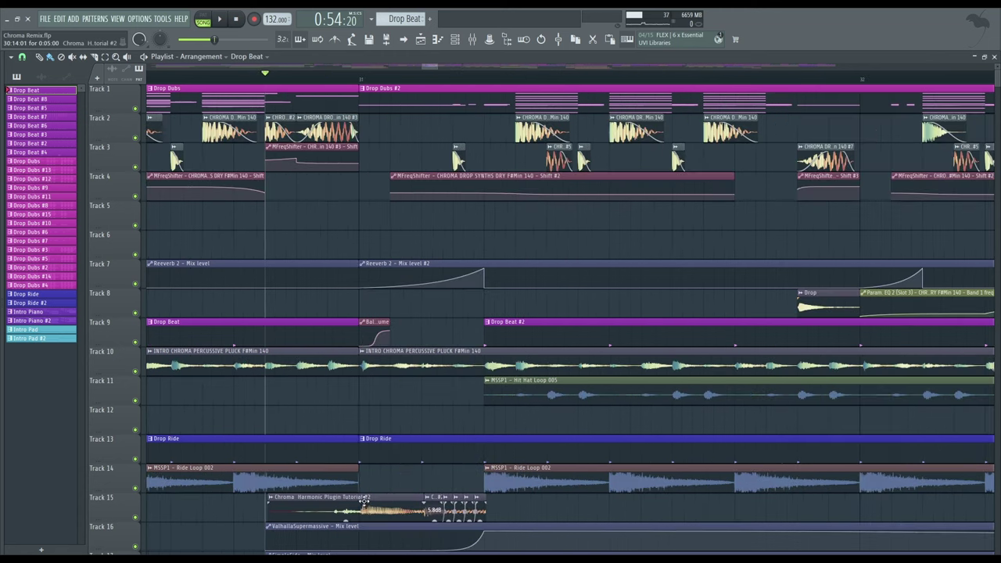
{"action": "scroll", "coordinate": [426, 497], "scroll_direction": "down", "scroll_amount": 5}
{"action": "right_click", "coordinate": [135, 372]}
{"action": "left_click", "coordinate": [134, 400]}
{"action": "left_click", "coordinate": [134, 429]}
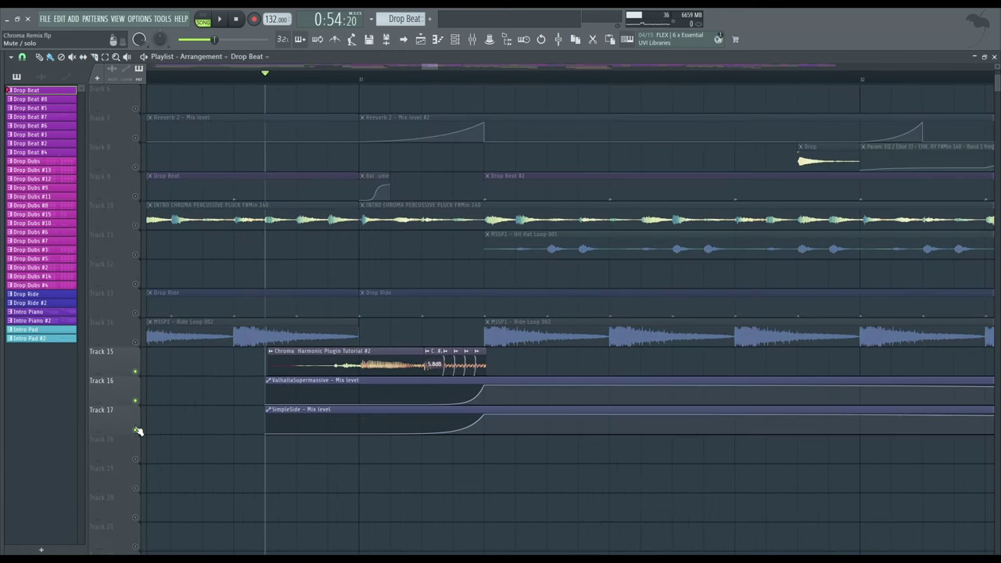
- Move the chopped Chroma Harmonic slices to Track 19, extend the main clip over their place and audition it unchopped
{"action": "scroll", "coordinate": [469, 360], "scroll_direction": "up", "scroll_amount": 2}
{"action": "left_click_drag", "start_coordinate": [438, 372], "coordinate": [438, 488]}
{"action": "key", "text": "space"}
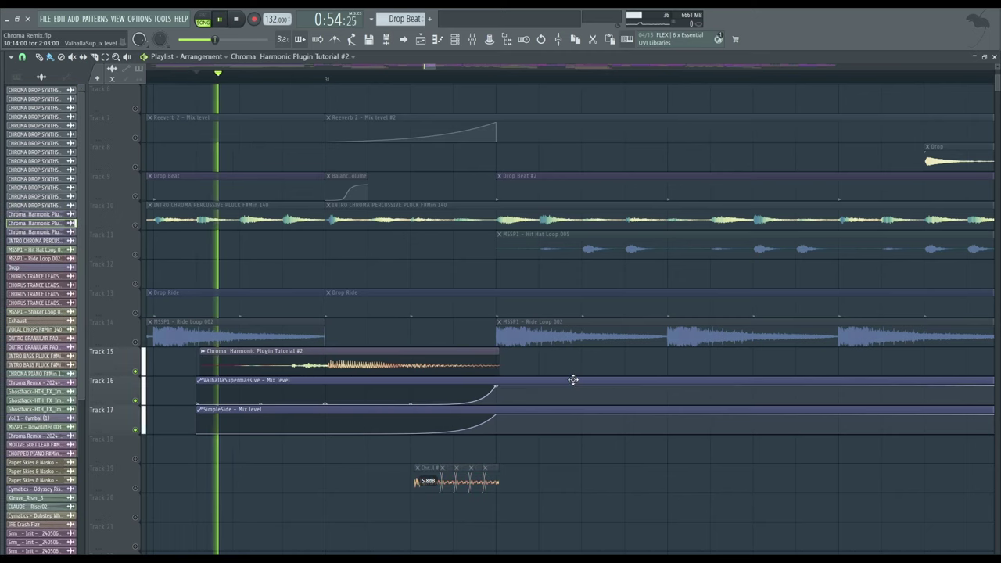
{"action": "key", "text": "space"}
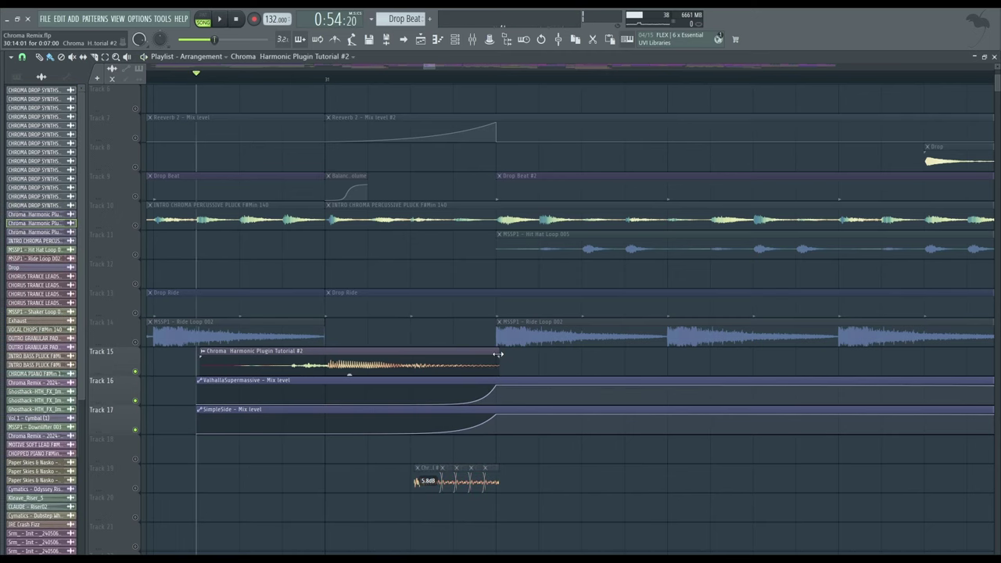
- Trim the main Chroma Harmonic clip back, return the chopped slices to its end on Track 15 and audition the phrase
{"action": "left_click_drag", "start_coordinate": [500, 363], "coordinate": [415, 364]}
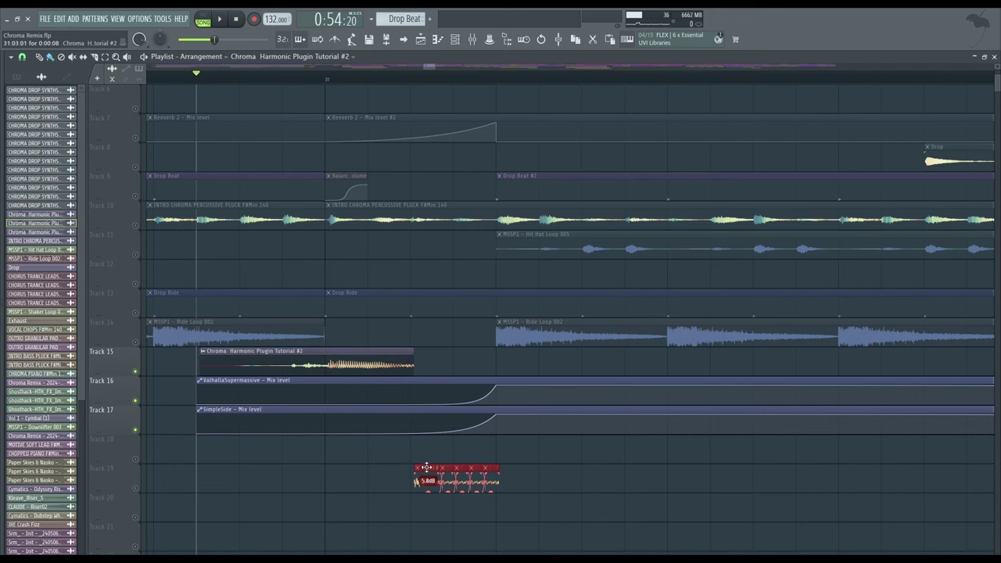
{"action": "left_click_drag", "start_coordinate": [426, 468], "coordinate": [426, 353]}
{"action": "key", "text": "space"}
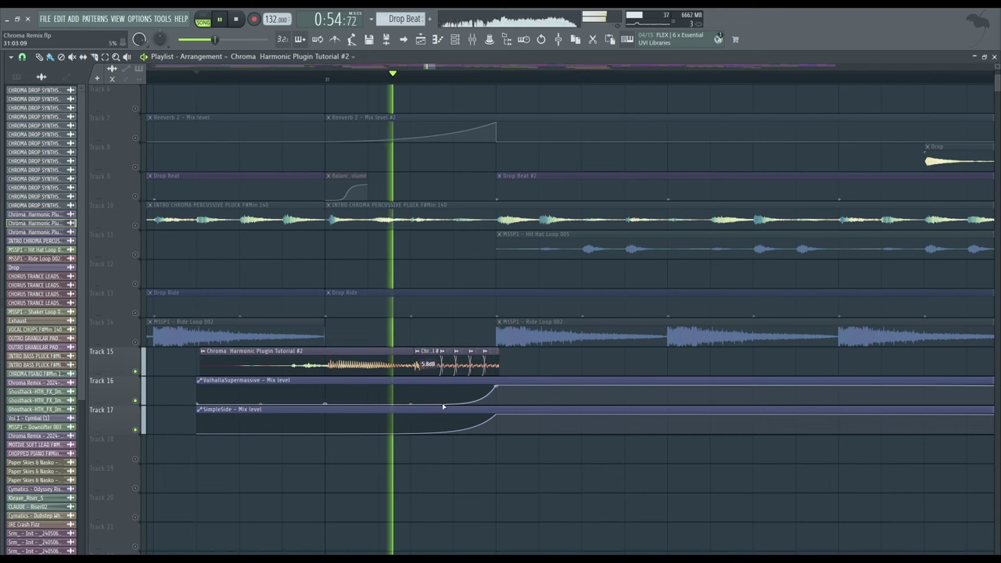
{"action": "key", "text": "space"}
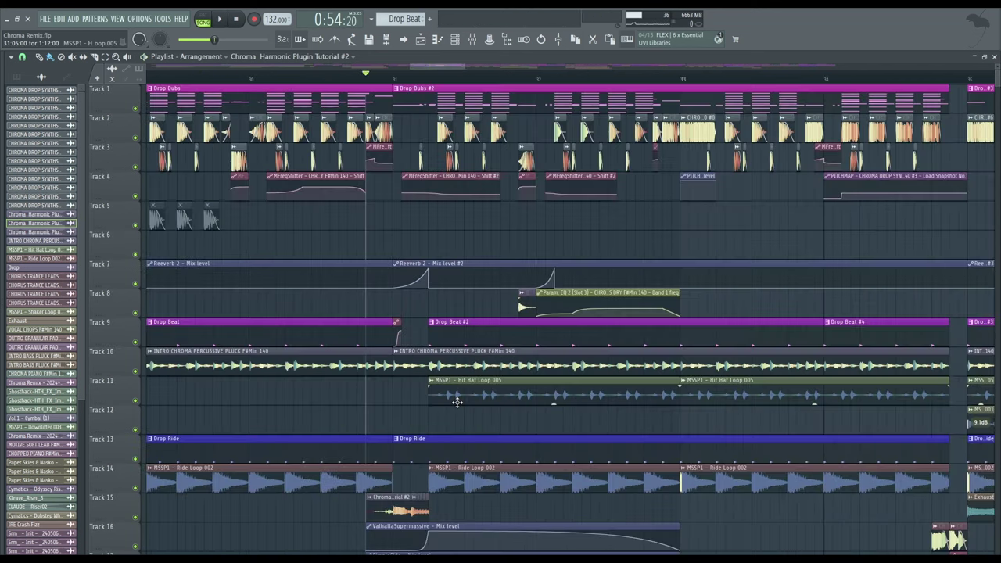
- Move the main Chroma Harmonic clip to Track 18, extend and audition the full recording soloed, then undo the extension
{"action": "scroll", "coordinate": [459, 412], "scroll_direction": "down", "scroll_amount": 3}
{"action": "scroll", "coordinate": [328, 362], "scroll_direction": "up", "scroll_amount": 2, "text": "ctrl"}
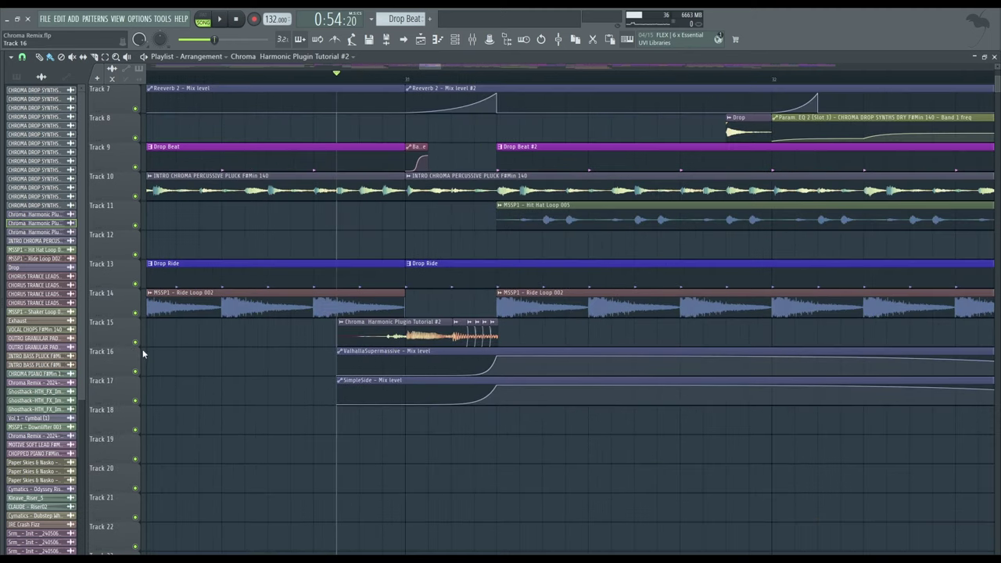
{"action": "left_click_drag", "start_coordinate": [382, 334], "coordinate": [386, 434]}
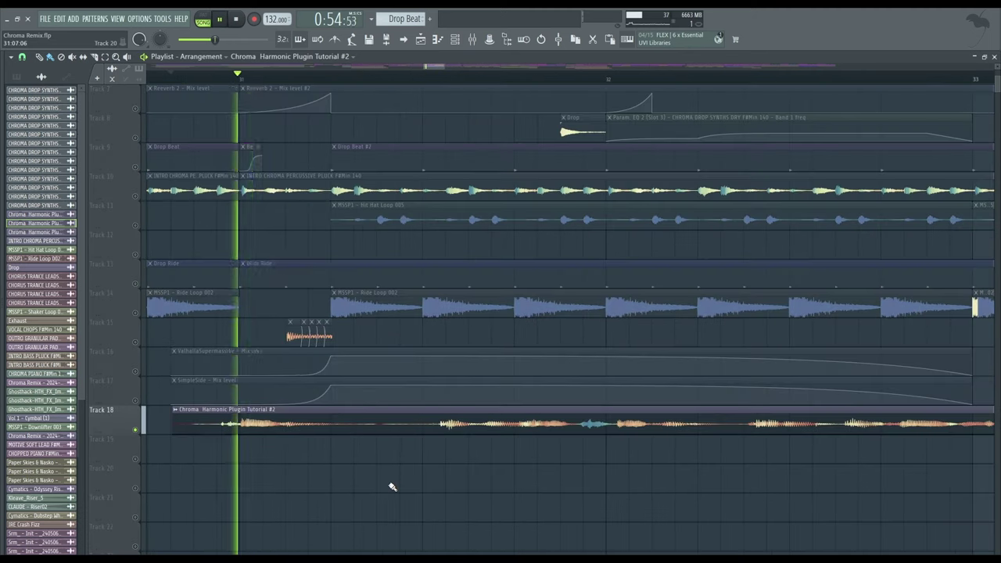
{"action": "scroll", "coordinate": [407, 492], "scroll_direction": "down", "scroll_amount": 2, "text": "ctrl"}
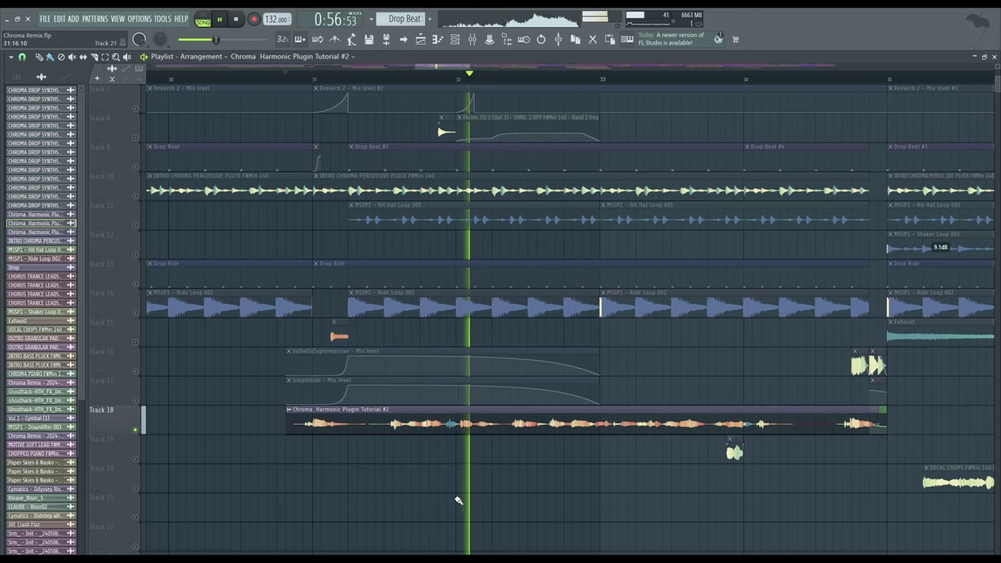
{"action": "key", "text": "space"}
{"action": "key", "text": "ctrl+z"}
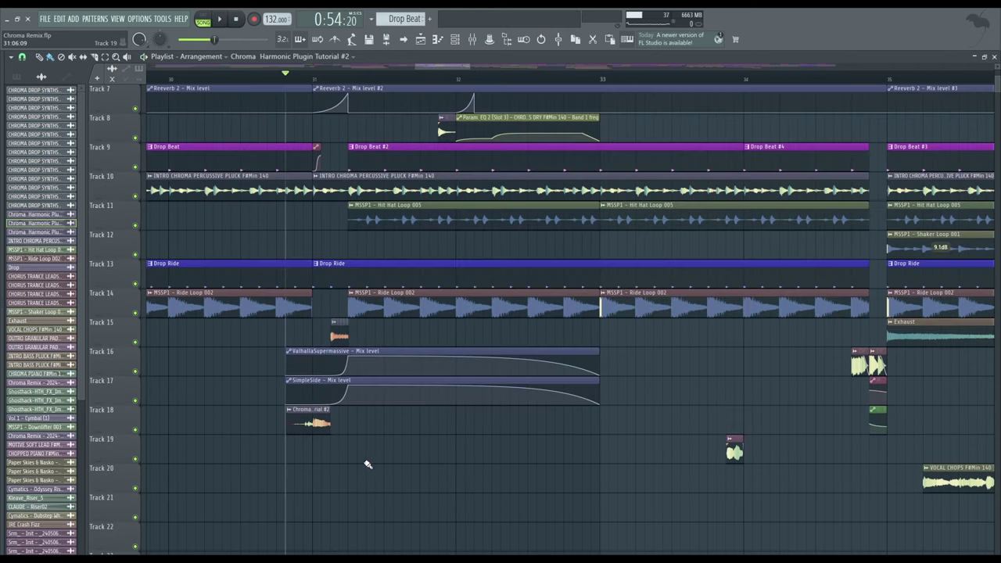
- Move the shortened Chroma Harmonic clip from Track 18 back in front of its slices on Track 15
{"action": "scroll", "coordinate": [304, 459], "scroll_direction": "up", "scroll_amount": 3, "text": "ctrl"}
{"action": "left_click", "coordinate": [341, 425]}
{"action": "left_click_drag", "start_coordinate": [340, 424], "coordinate": [340, 337]}
- Play the drop from the end of bar 30 past bar 35 with all tracks active and review the arrangement
{"action": "scroll", "coordinate": [371, 305], "scroll_direction": "down", "scroll_amount": 8, "text": "ctrl"}
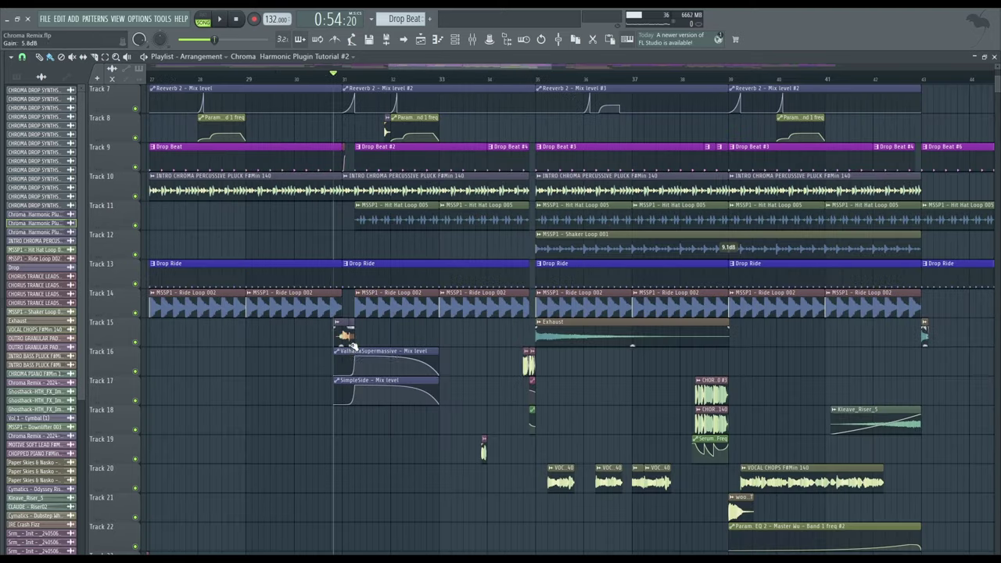
{"action": "mouse_move", "coordinate": [4, 239]}
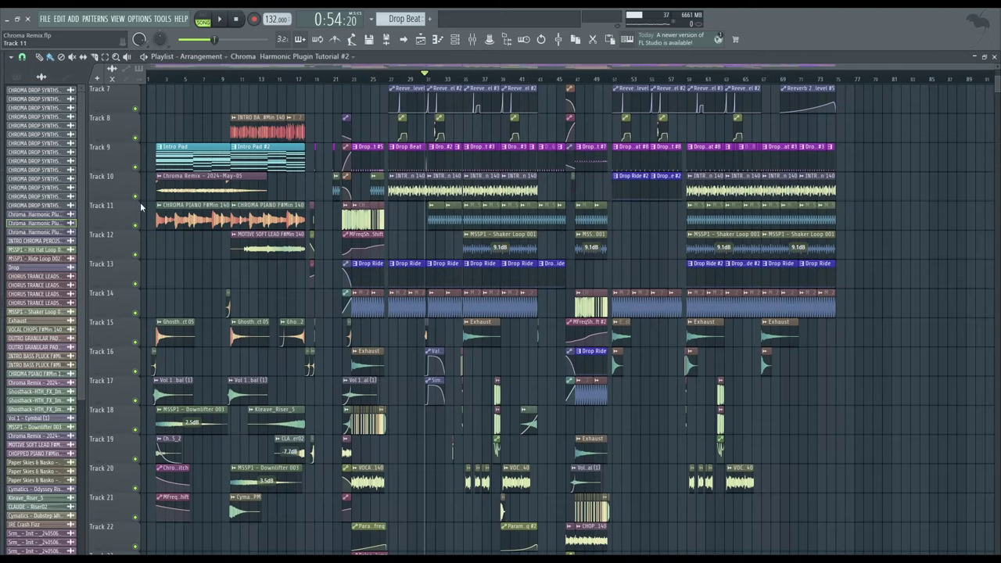
{"action": "scroll", "coordinate": [277, 344], "scroll_direction": "down", "scroll_amount": 5}
{"action": "scroll", "coordinate": [434, 344], "scroll_direction": "up", "scroll_amount": 6, "text": "ctrl"}
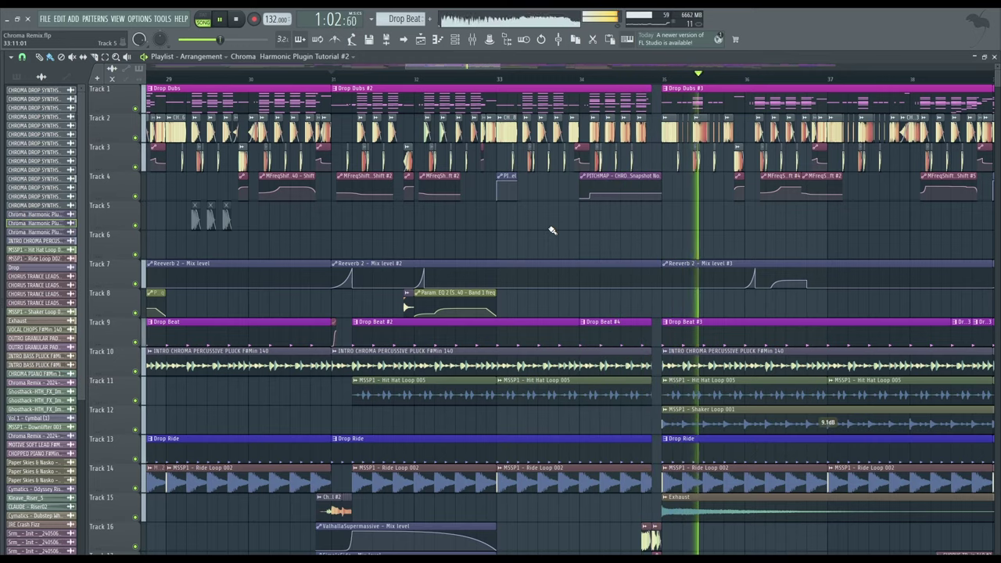
{"action": "scroll", "coordinate": [551, 230], "scroll_direction": "down", "scroll_amount": 8}
{"action": "scroll", "coordinate": [570, 321], "scroll_direction": "up", "scroll_amount": 6}
{"action": "key", "text": "space"}
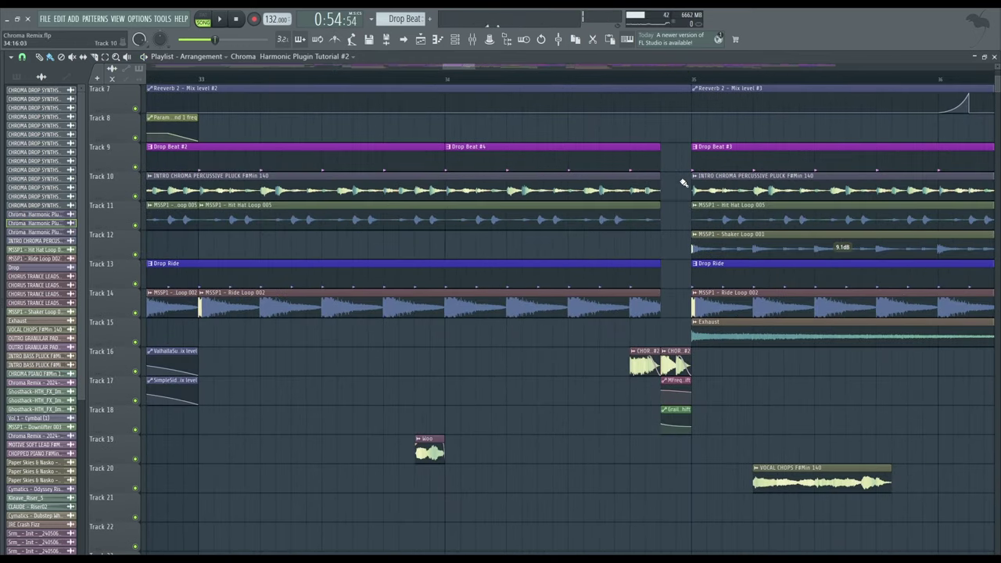
- Place the playhead at the short CHORUS TRANCE LEADS clips just before bar 35 and view the mixer
{"action": "left_click", "coordinate": [643, 76]}
{"action": "scroll", "coordinate": [657, 76], "scroll_direction": "up", "scroll_amount": 2}
{"action": "key", "text": "F9"}
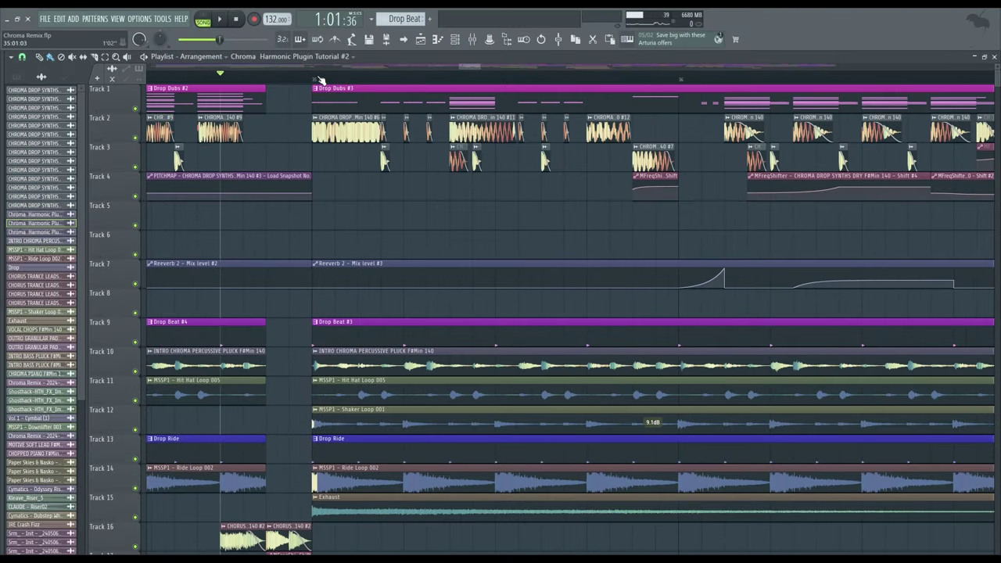
- Review the CHROMA DROP SYNTHS DRY F#Min 140 #10 effect chain for the bar 35 slices, enabling CamelCrusher and inspecting Disperser
{"action": "left_click", "coordinate": [317, 78]}
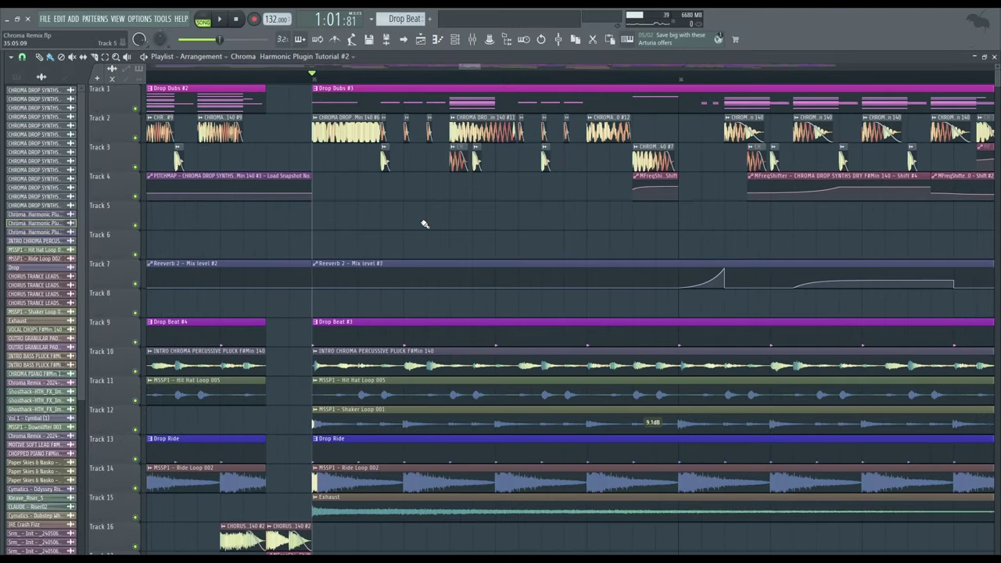
{"action": "scroll", "coordinate": [397, 203], "scroll_direction": "up", "scroll_amount": 2}
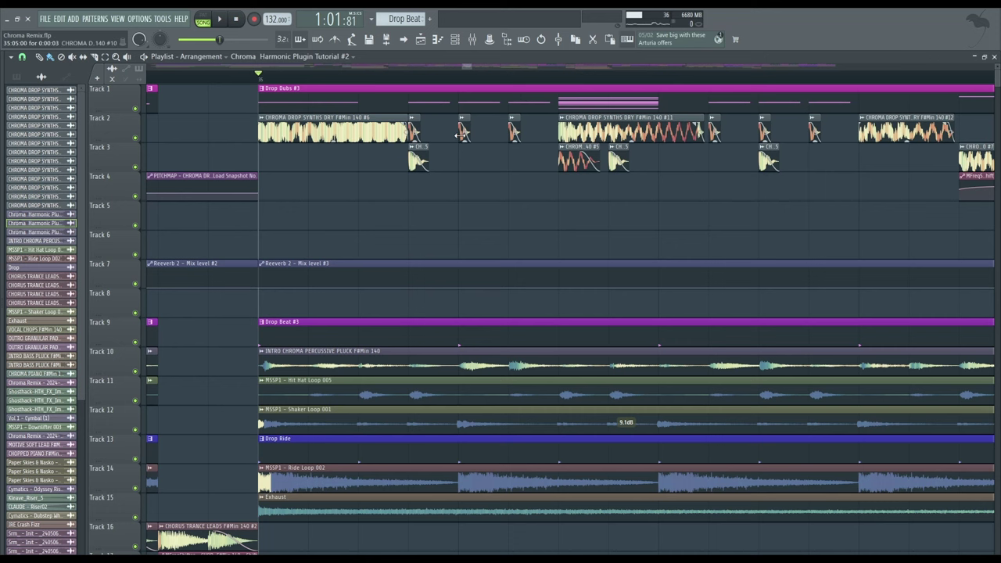
{"action": "scroll", "coordinate": [463, 134], "scroll_direction": "down", "scroll_amount": 4}
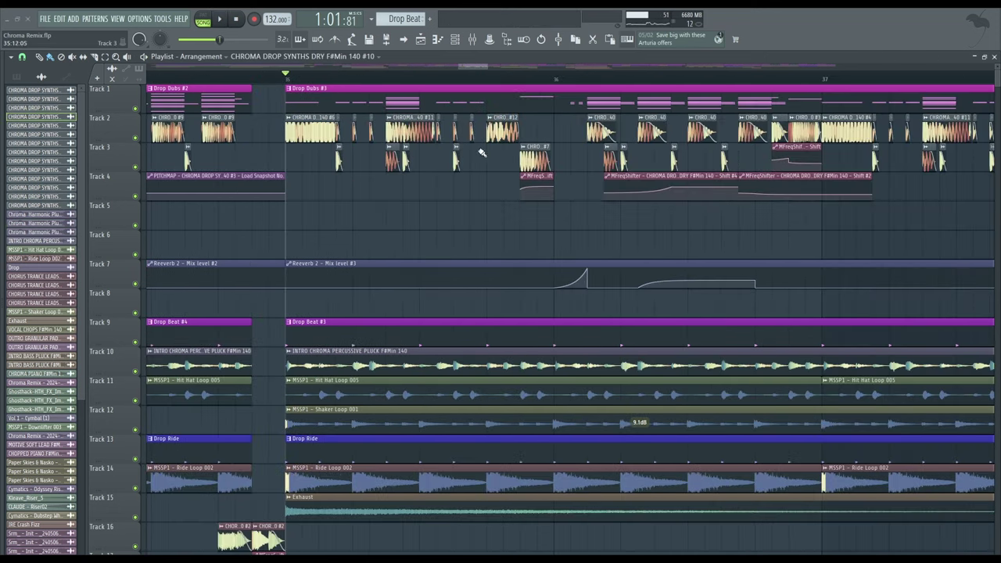
{"action": "key", "text": "F9"}
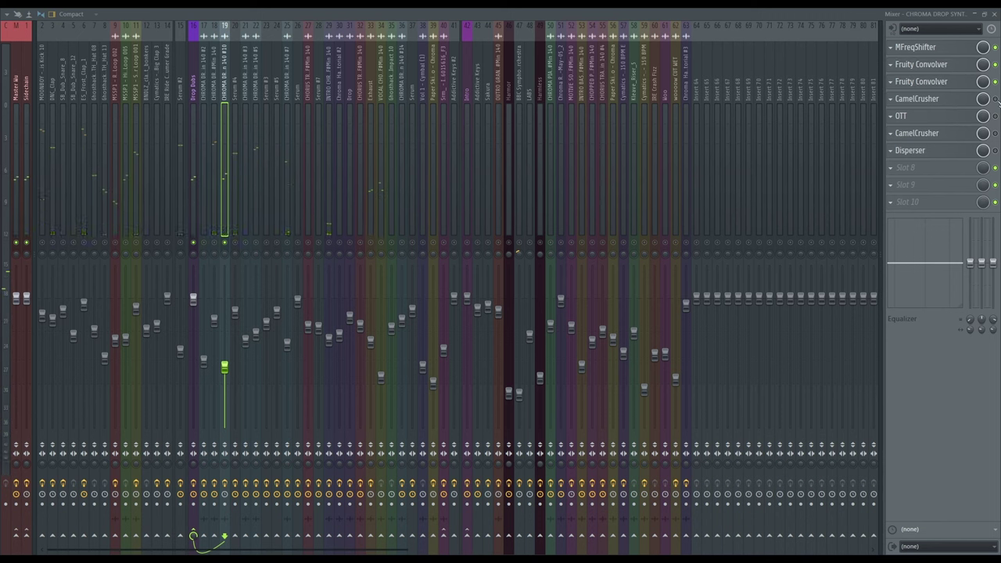
{"action": "left_click", "coordinate": [995, 99]}
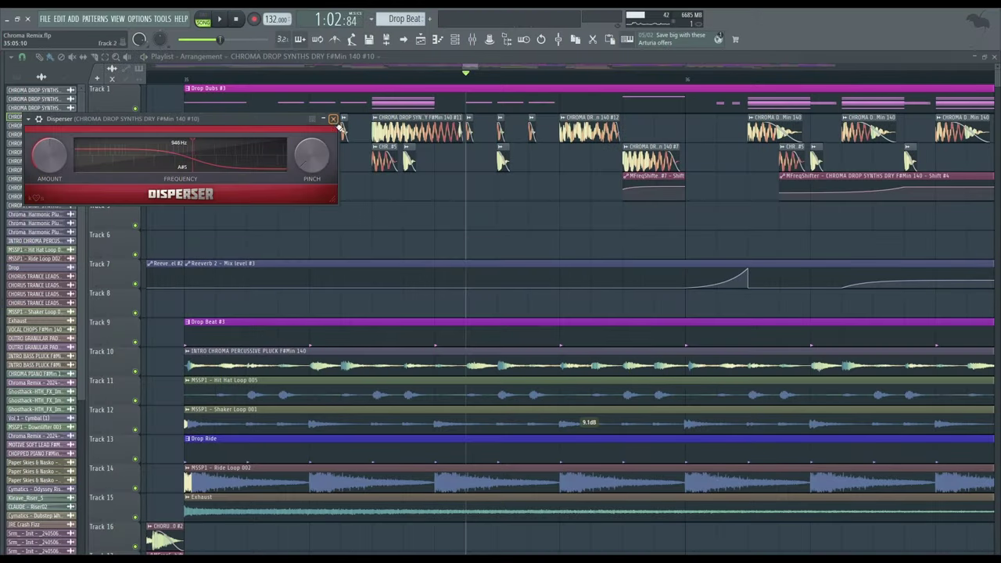
{"action": "left_click", "coordinate": [337, 125]}
- Audition the drop around bar 35, then examine the VOCAL CHOPS and CHORUS TRANCE LEADS clips up to bar 39
{"action": "scroll", "coordinate": [542, 216], "scroll_direction": "left", "scroll_amount": 2}
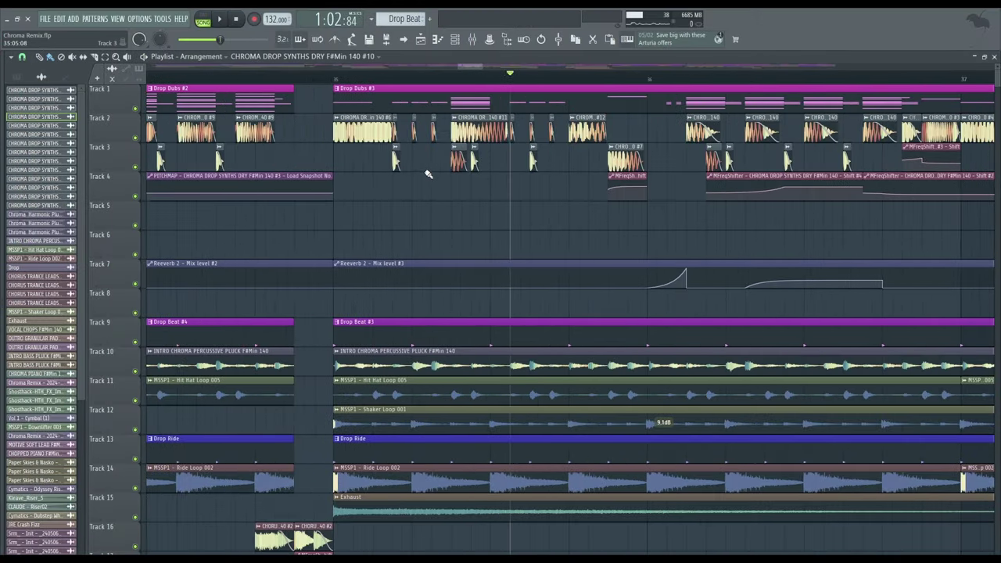
{"action": "scroll", "coordinate": [362, 146], "scroll_direction": "up", "scroll_amount": 2}
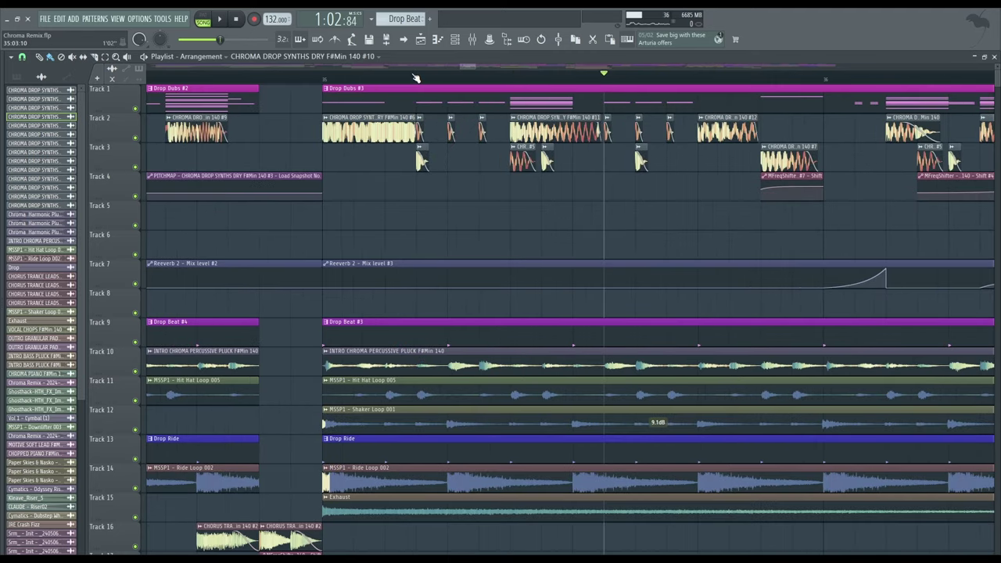
{"action": "left_click", "coordinate": [416, 71]}
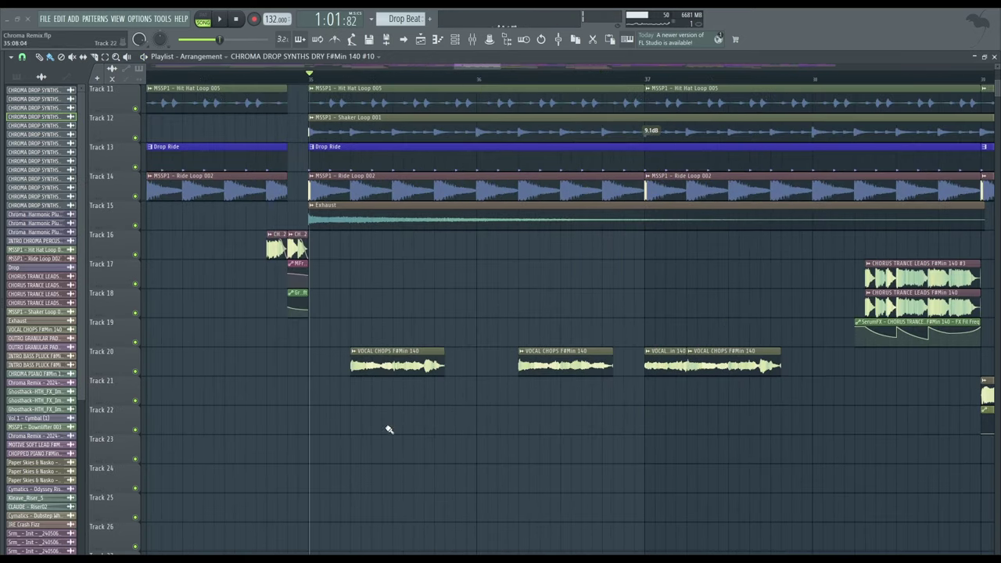
{"action": "scroll", "coordinate": [417, 353], "scroll_direction": "down", "scroll_amount": 2, "text": "ctrl"}
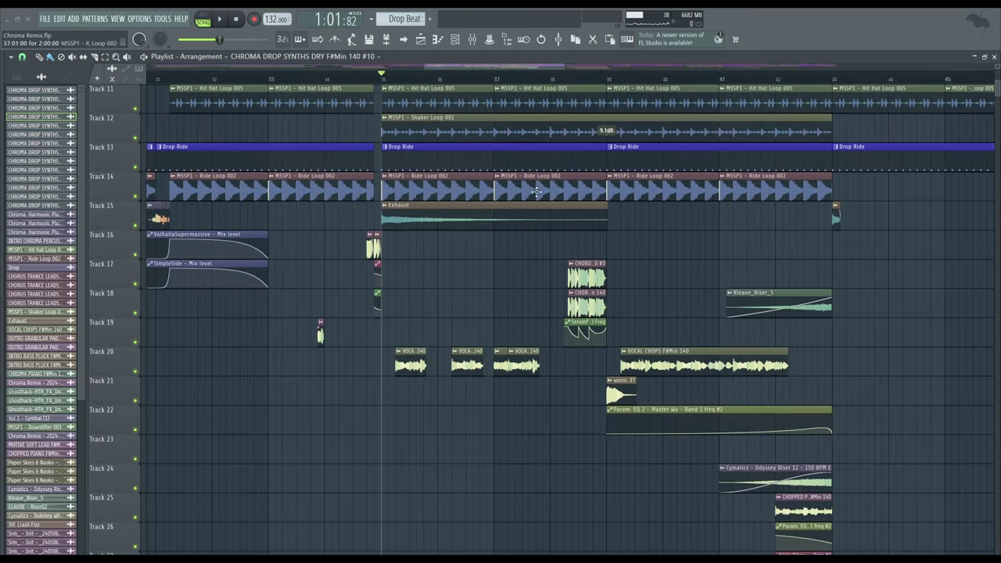
{"action": "scroll", "coordinate": [580, 258], "scroll_direction": "up", "scroll_amount": 5, "text": "ctrl"}
{"action": "scroll", "coordinate": [569, 357], "scroll_direction": "up", "scroll_amount": 3}
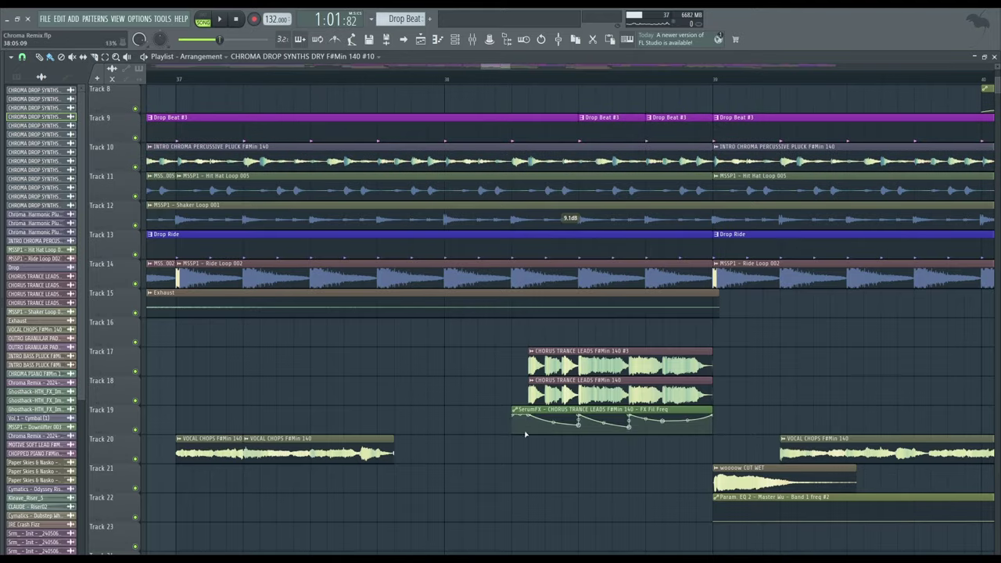
{"action": "scroll", "coordinate": [578, 353], "scroll_direction": "down", "scroll_amount": 1}
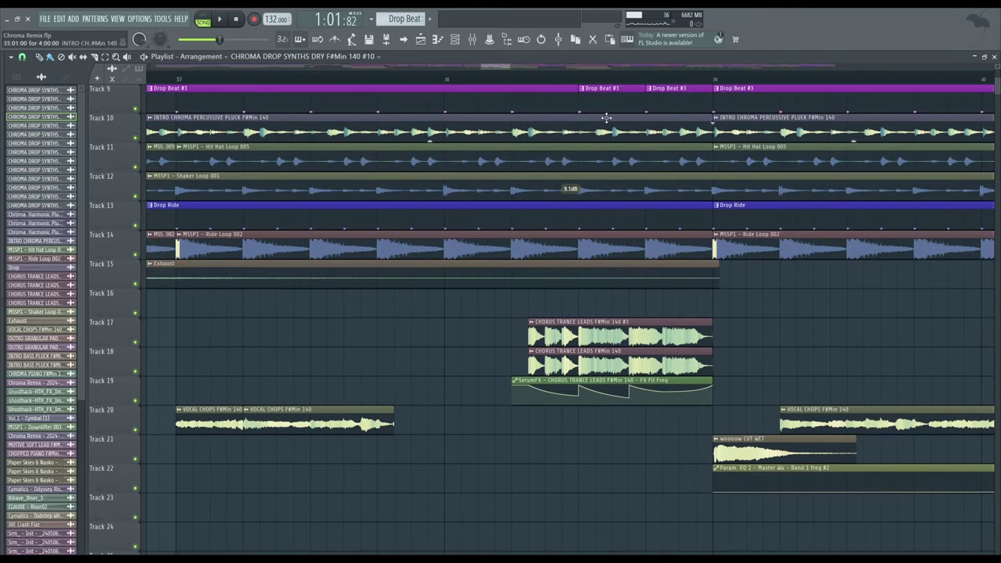
- Select the CHORUS TRANCE LEADS mixer insert, review its SerumFX, Parametric EQ 2, Wider and OTT chain and audition it
{"action": "key", "text": "F9"}
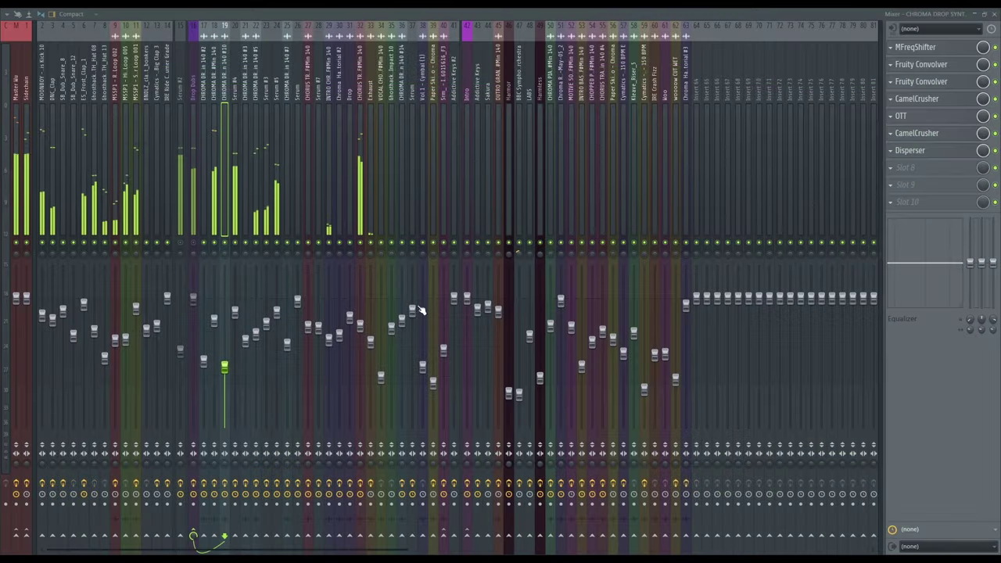
{"action": "left_click", "coordinate": [358, 228]}
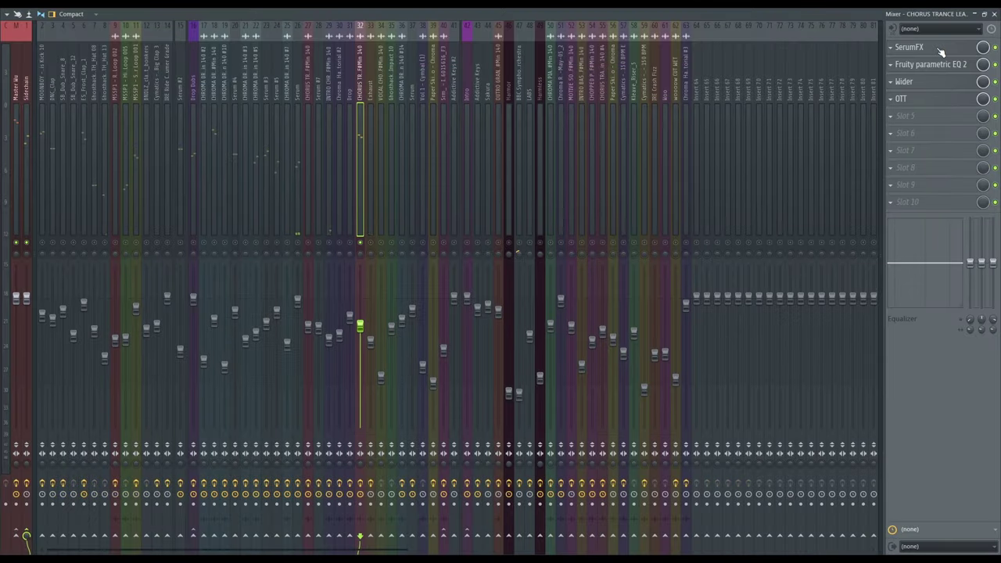
{"action": "key", "text": "space"}
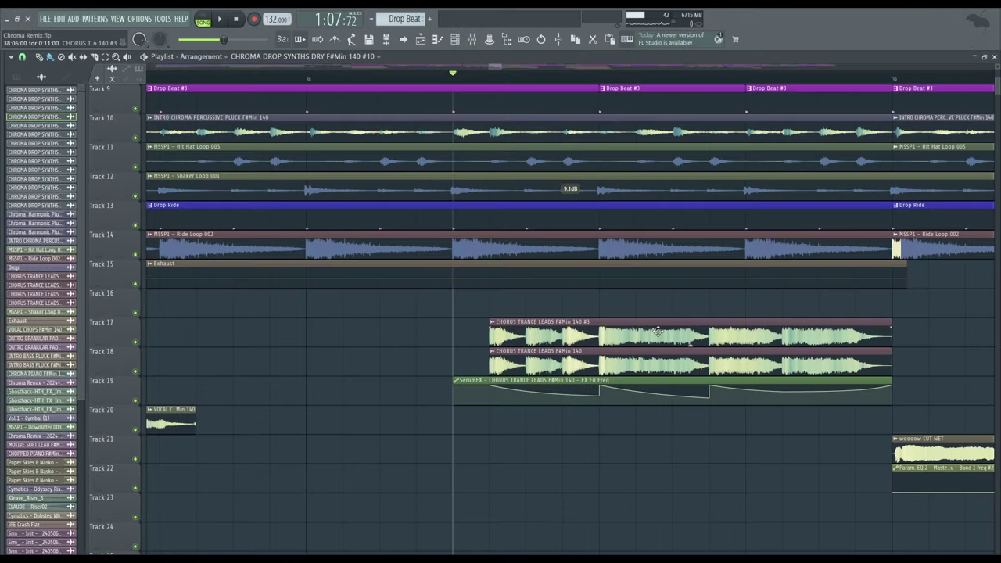
- Compare the sample pitch and time-stretching settings of the two stacked CHORUS TRANCE LEADS clips on Tracks 17 and 18
{"action": "double_click", "coordinate": [657, 331]}
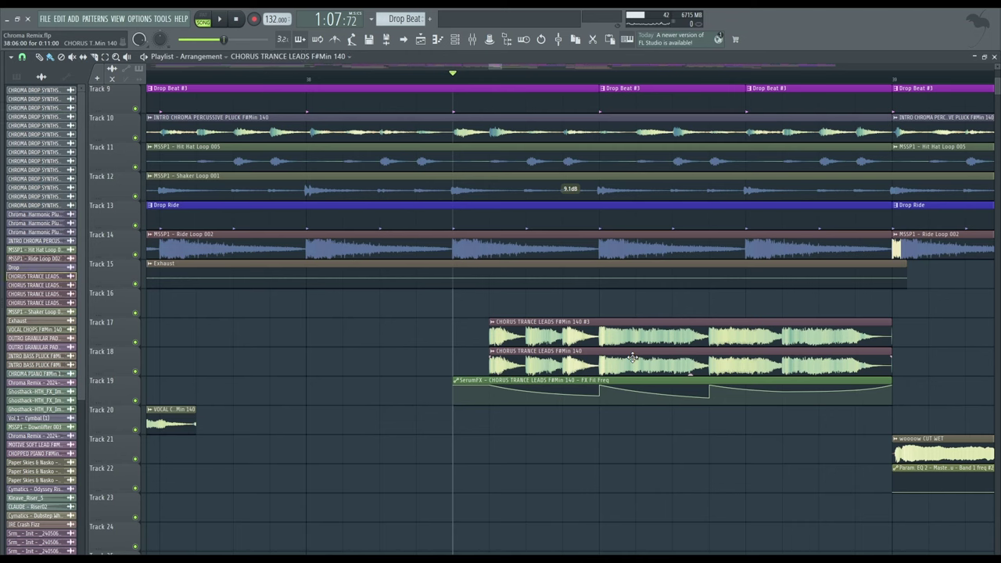
{"action": "left_click", "coordinate": [298, 105]}
{"action": "double_click", "coordinate": [547, 335]}
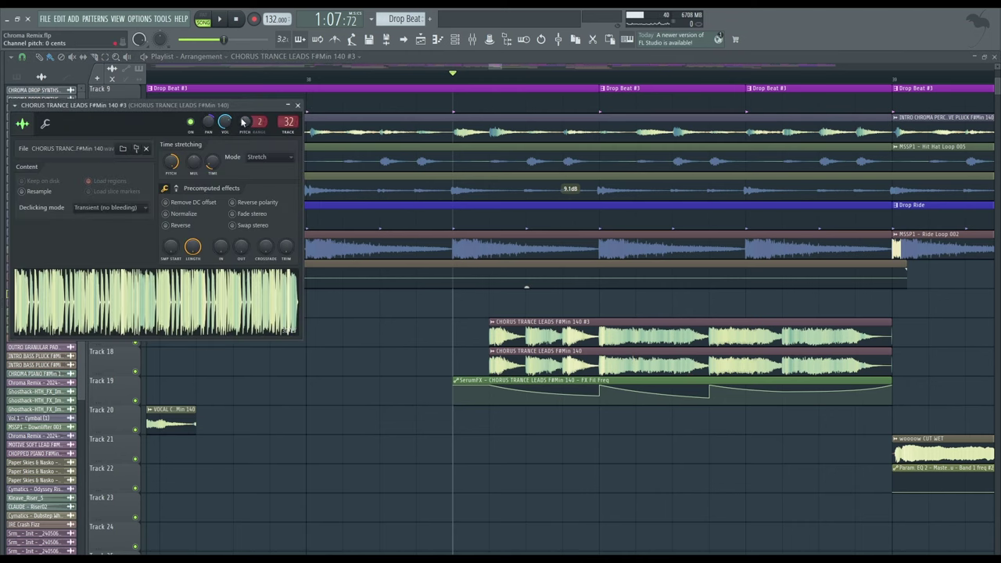
{"action": "left_click", "coordinate": [297, 105]}
{"action": "double_click", "coordinate": [501, 358]}
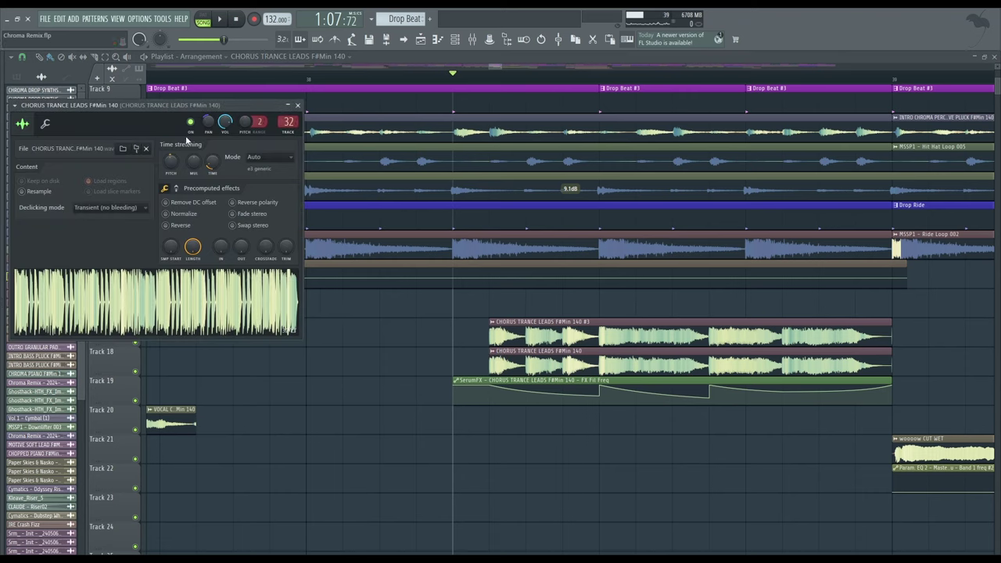
{"action": "left_click", "coordinate": [298, 105]}
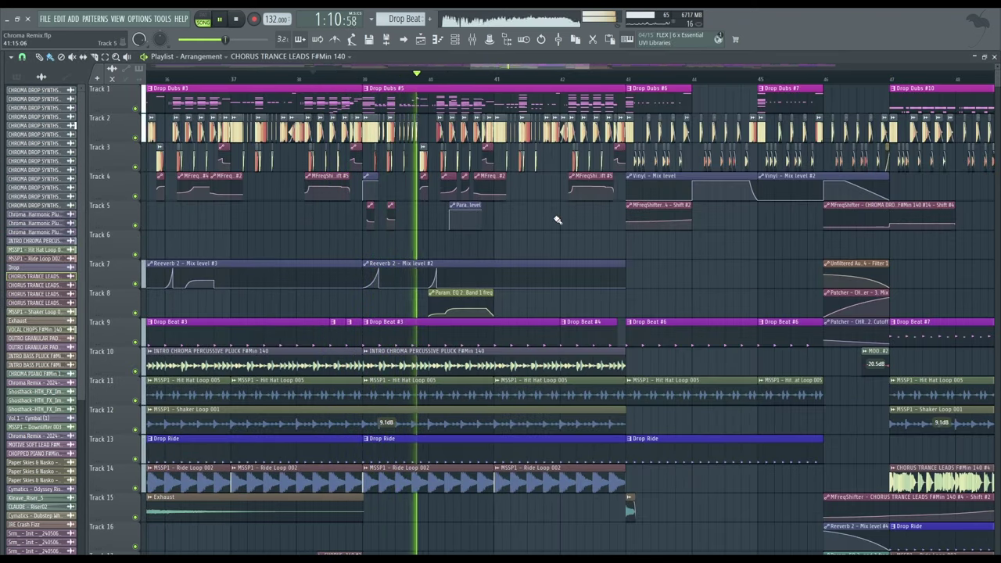
- Show the Dubs group in the channel rack, solo the Serum #7 channel and open its synth to examine the lead patch
{"action": "key", "text": "space"}
{"action": "key", "text": "F6"}
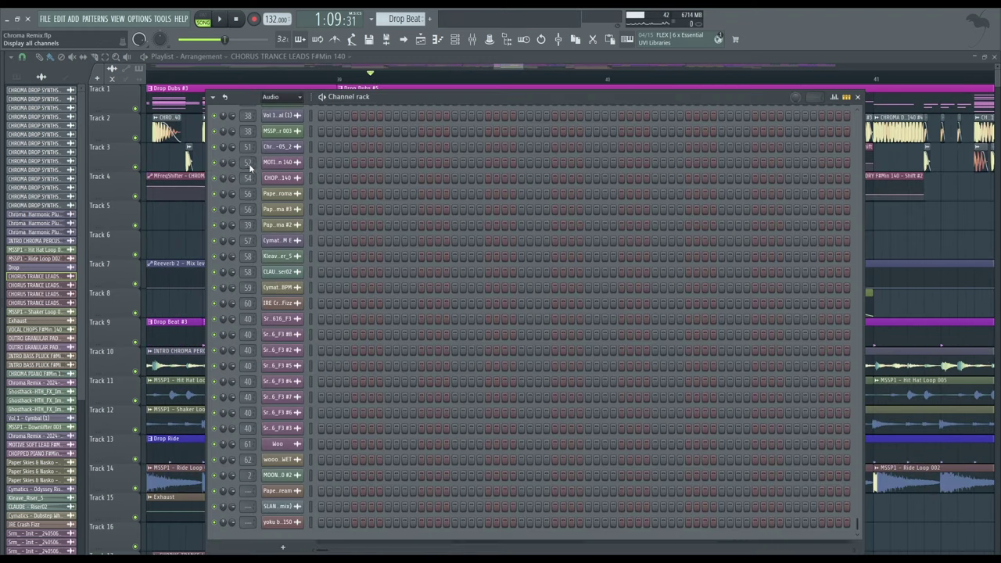
{"action": "key", "text": "Page_Down"}
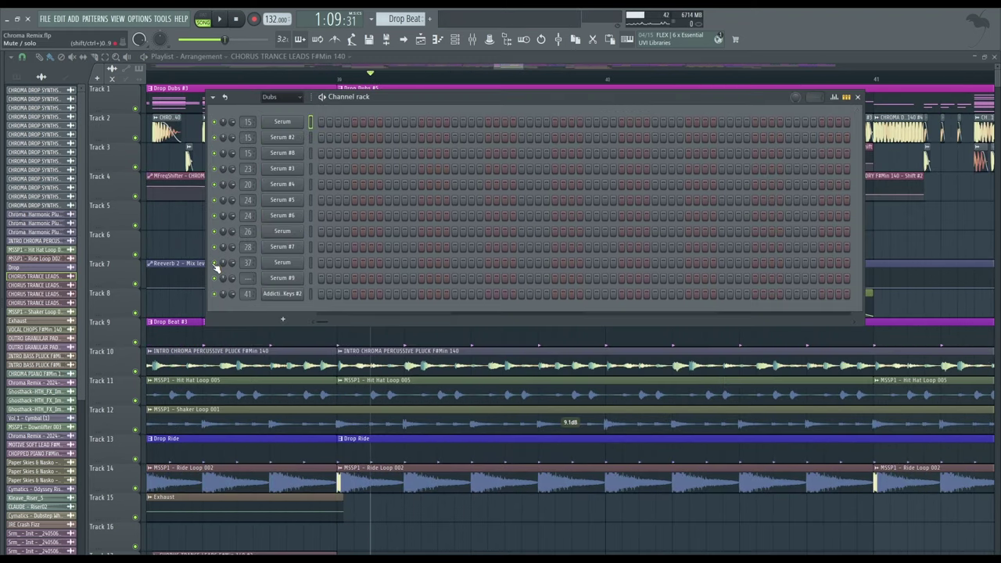
{"action": "key", "text": "space"}
{"action": "left_click", "coordinate": [296, 247]}
{"action": "key", "text": "space"}
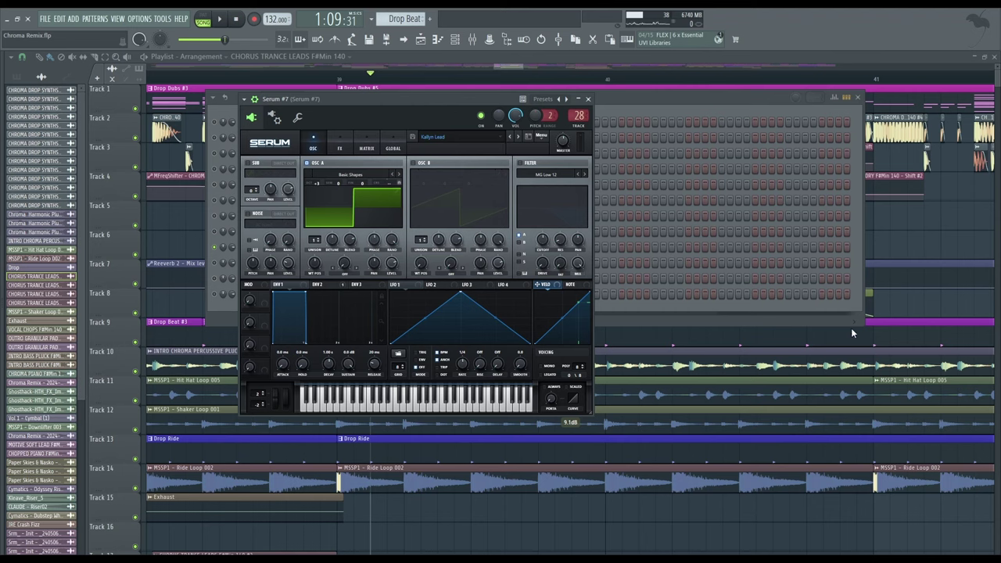
- Inspect kHs Comb Filter on the Serum #7 mixer insert, audition it and toggle its Stereo option off and back on
{"action": "key", "text": "F9"}
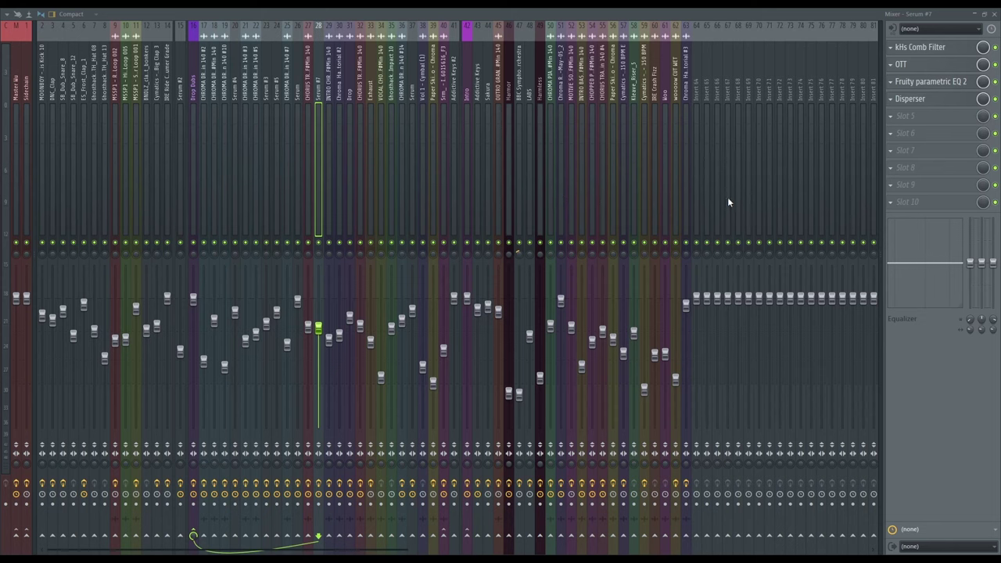
{"action": "key", "text": "space"}
{"action": "left_click", "coordinate": [930, 48]}
{"action": "left_click_drag", "start_coordinate": [122, 159], "coordinate": [447, 182]}
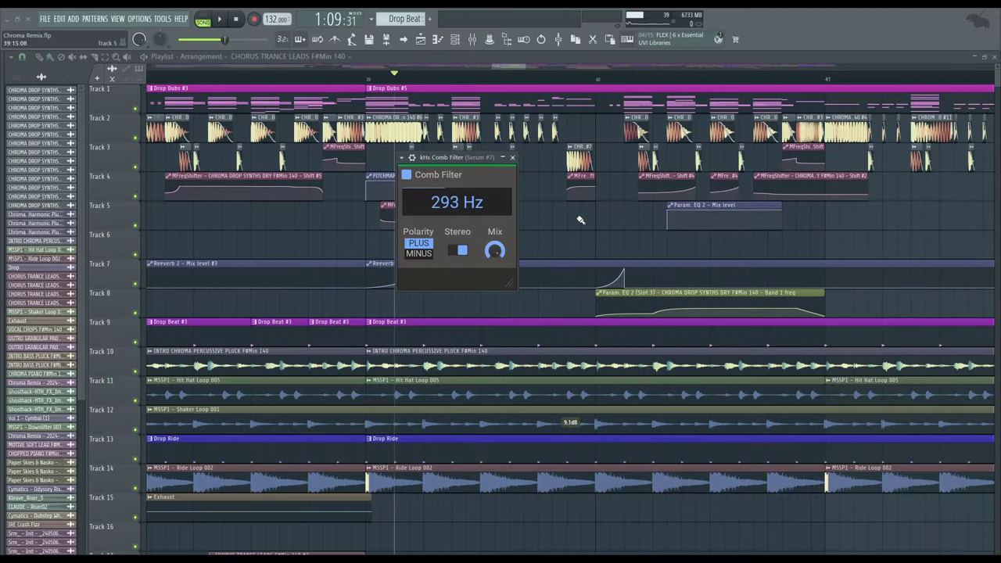
{"action": "key", "text": "space"}
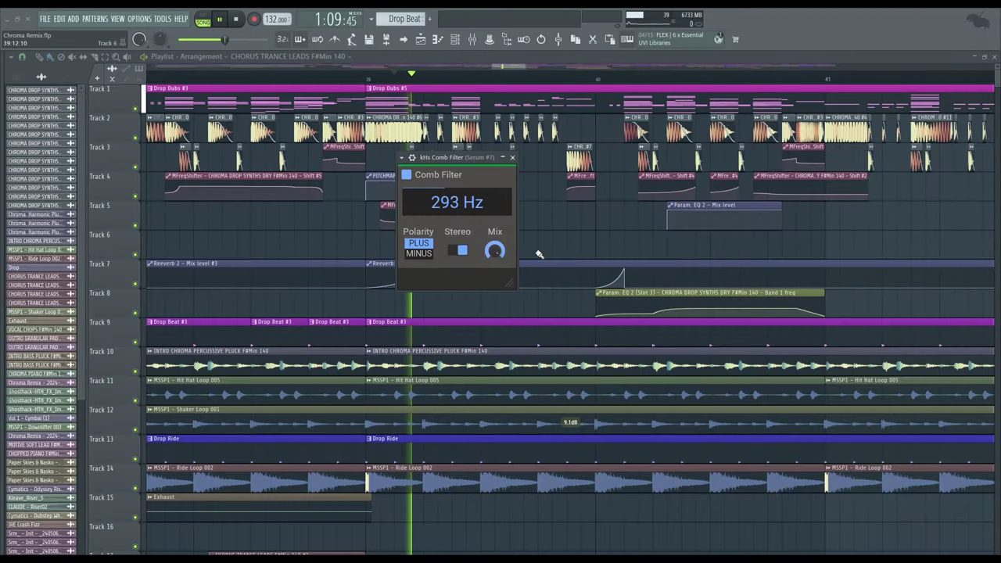
{"action": "key", "text": "space"}
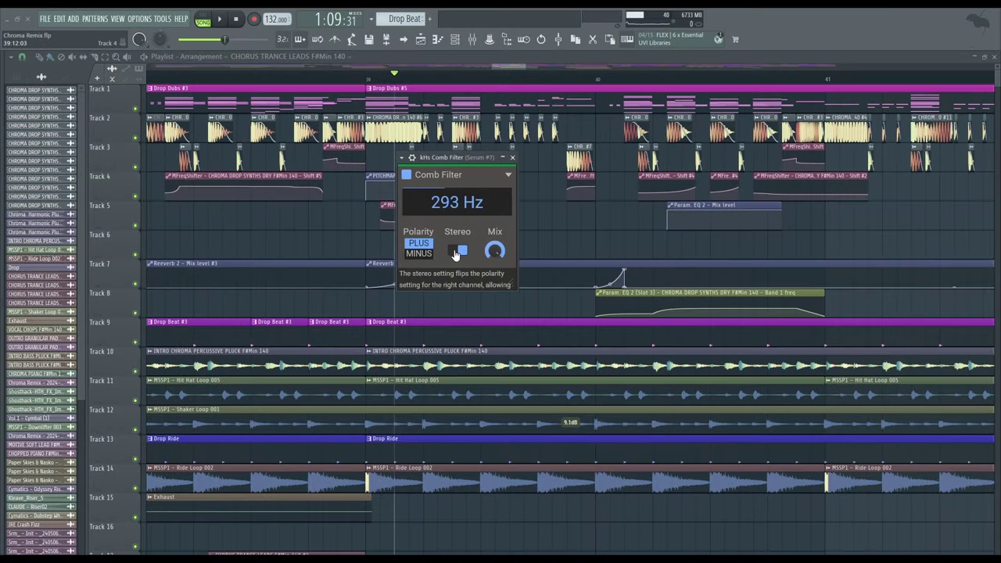
{"action": "left_click", "coordinate": [455, 251]}
{"action": "left_click", "coordinate": [455, 251]}
{"action": "mouse_move", "coordinate": [453, 160]}
{"action": "left_mouse_down"}
{"action": "mouse_move", "coordinate": [447, 179]}
{"action": "mouse_move", "coordinate": [459, 162]}
{"action": "left_mouse_up"}
- Try MSpectralPan on the Serum #7 insert, drawing a jagged left-right panning curve across the frequency range
{"action": "key", "text": "F6"}
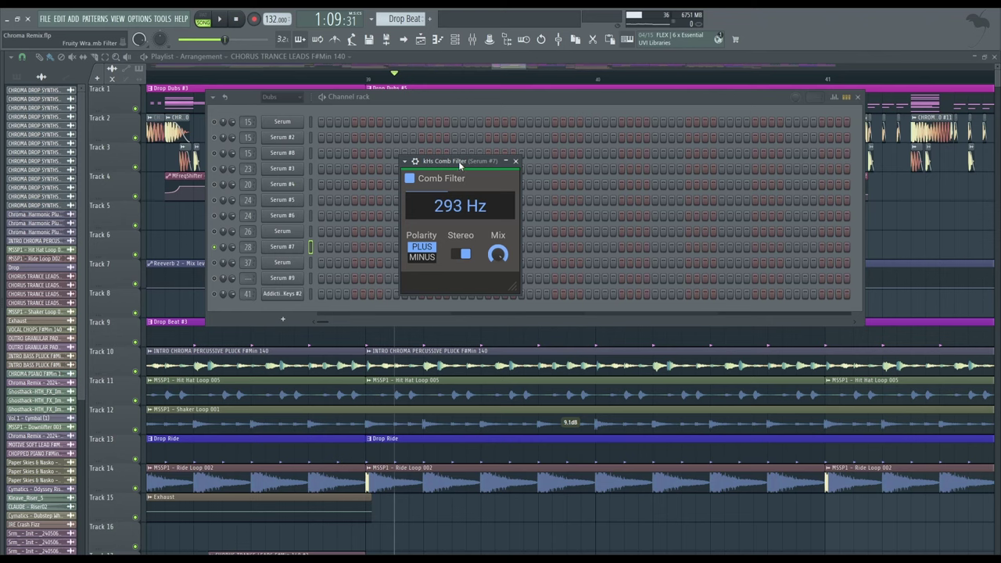
{"action": "key", "text": "F9"}
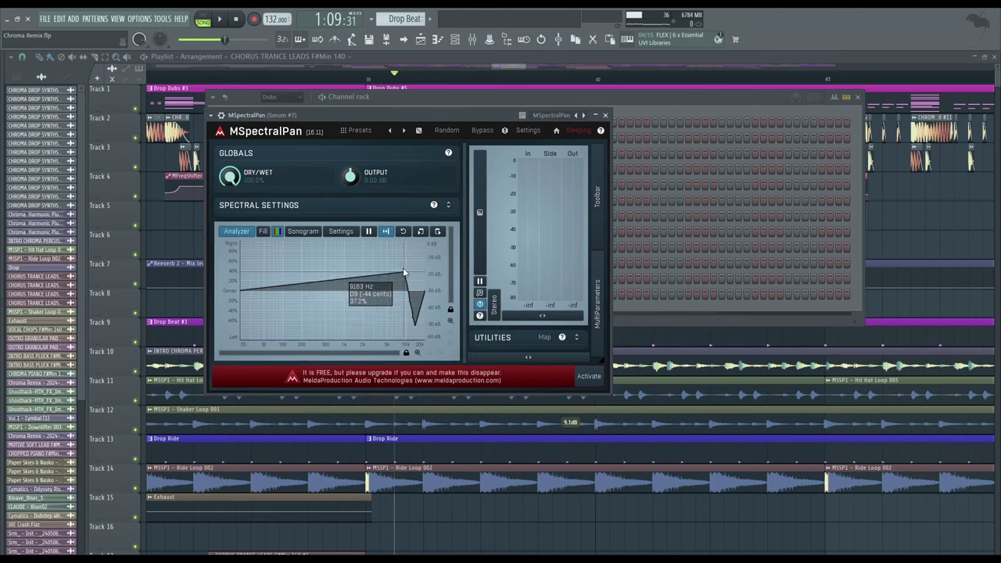
{"action": "mouse_move", "coordinate": [370, 241]}
{"action": "left_mouse_down"}
{"action": "mouse_move", "coordinate": [351, 234]}
{"action": "mouse_move", "coordinate": [306, 314]}
{"action": "mouse_move", "coordinate": [289, 277]}
{"action": "mouse_move", "coordinate": [243, 352]}
{"action": "mouse_move", "coordinate": [251, 305]}
{"action": "left_mouse_up"}
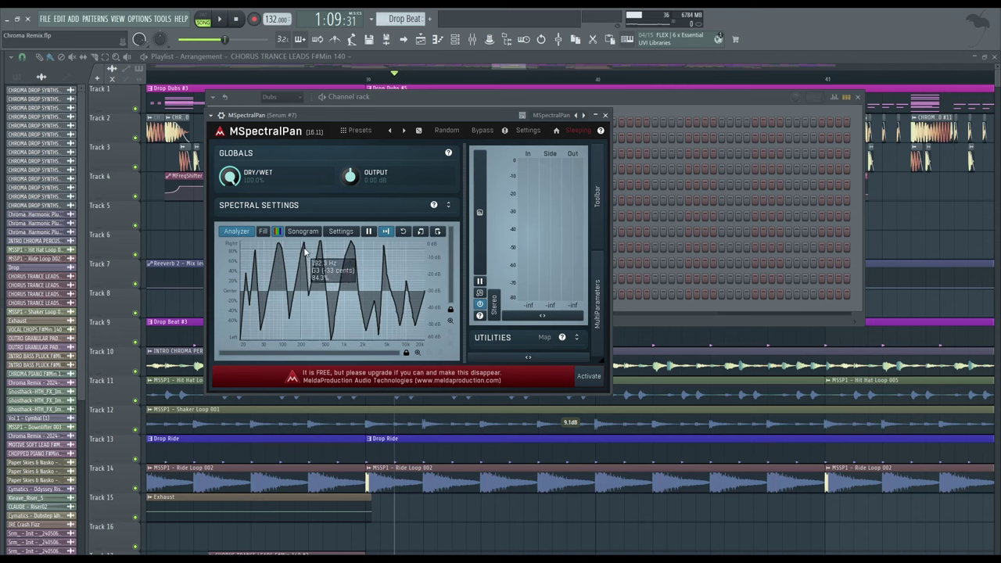
{"action": "key", "text": "F9"}
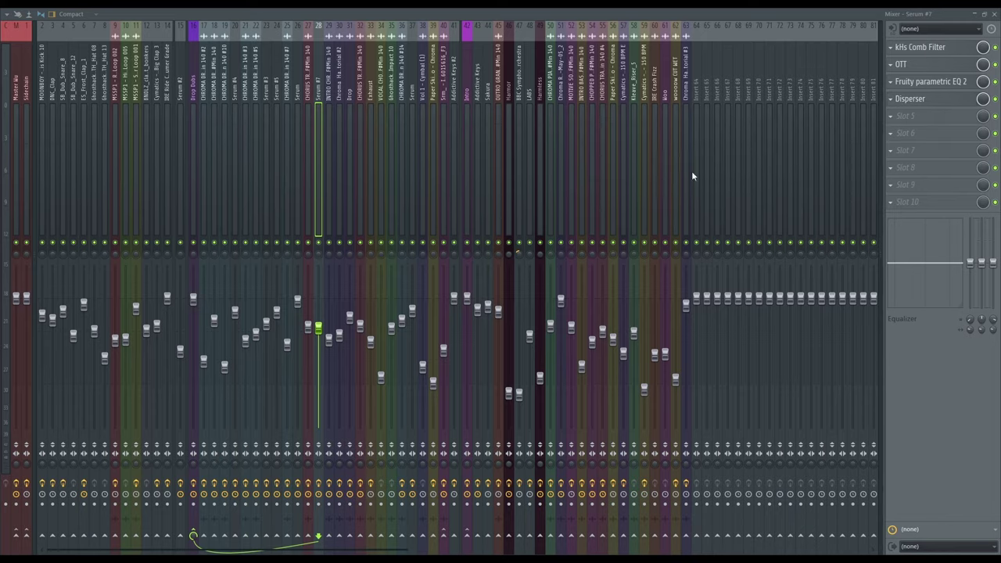
{"action": "key", "text": "F9"}
{"action": "key", "text": "F6"}
- Audition the soloed Serum #7 part from bar 39, then restore all channels in the Dubs group
{"action": "key", "text": "space"}
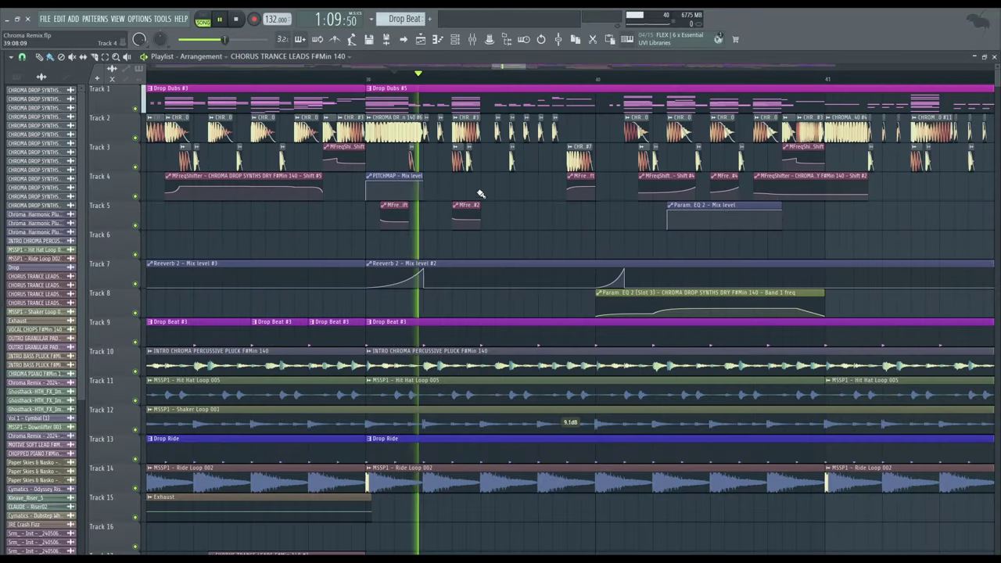
{"action": "key", "text": "F9"}
{"action": "key", "text": "F9"}
{"action": "key", "text": "space"}
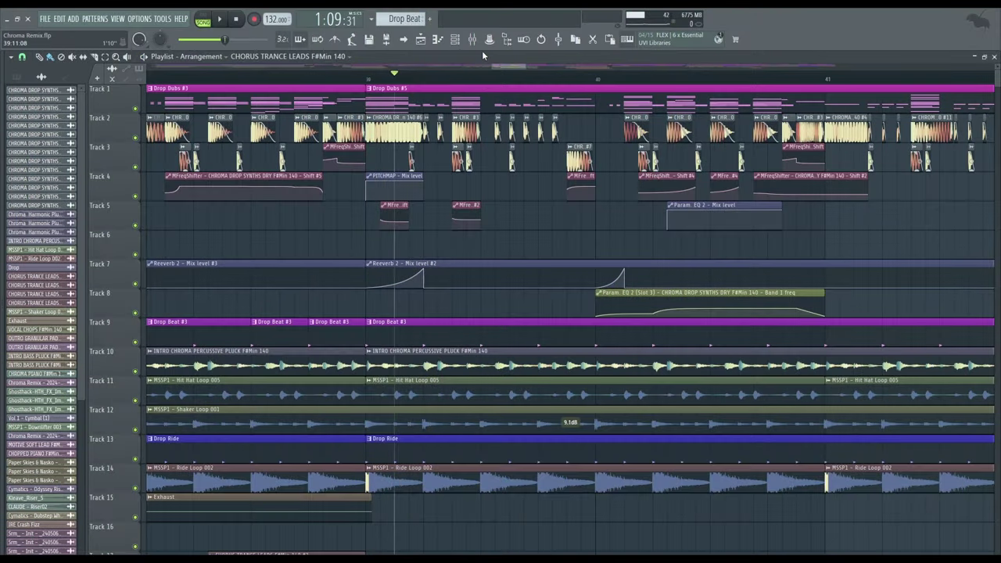
{"action": "left_click", "coordinate": [456, 41]}
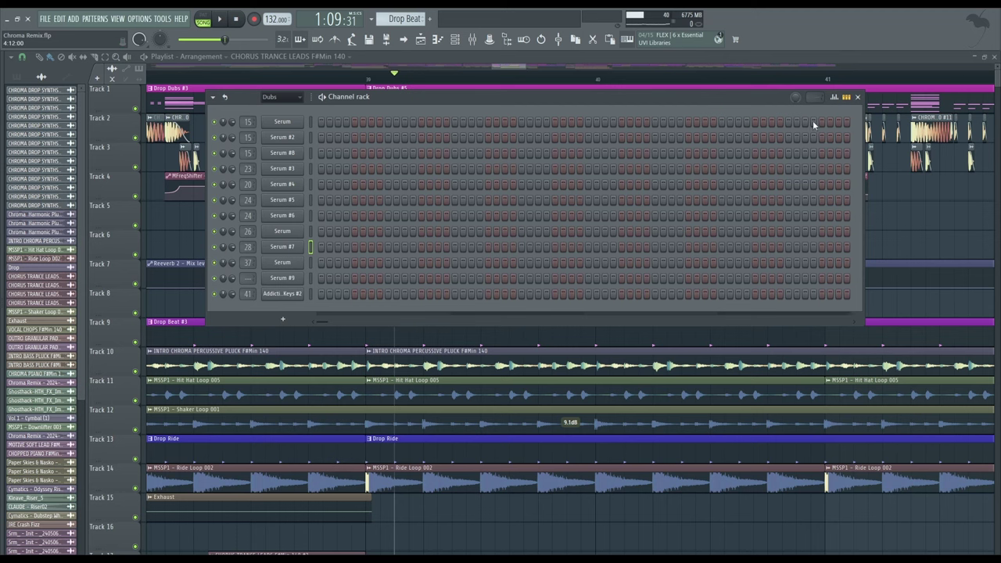
{"action": "left_click", "coordinate": [856, 97]}
- Examine the arrangement between bars 39 and 49, then audition the drop from bar 43
{"action": "scroll", "coordinate": [547, 129], "scroll_direction": "up", "scroll_amount": 5}
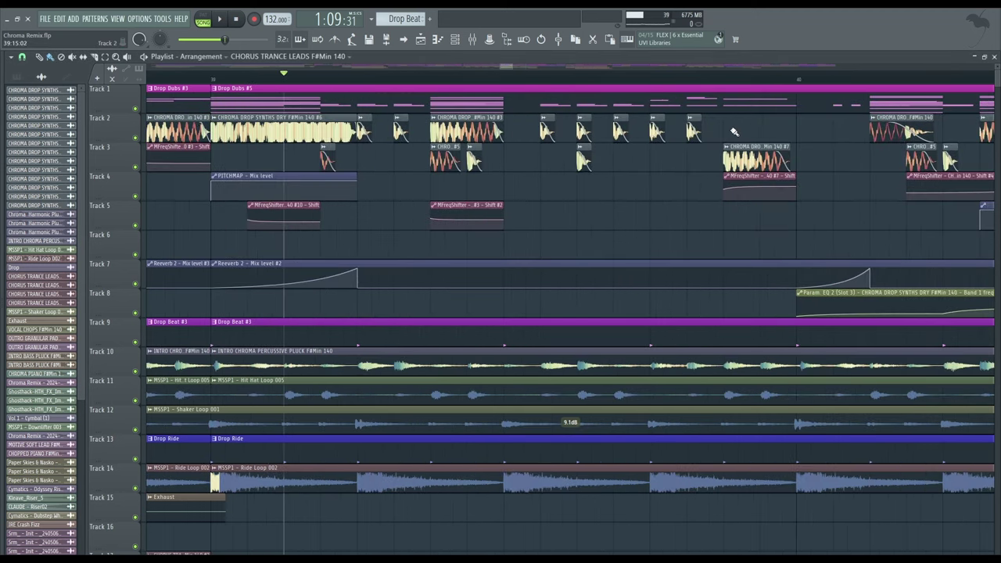
{"action": "scroll", "coordinate": [757, 137], "scroll_direction": "down", "scroll_amount": 5}
{"action": "scroll", "coordinate": [550, 295], "scroll_direction": "down", "scroll_amount": 8}
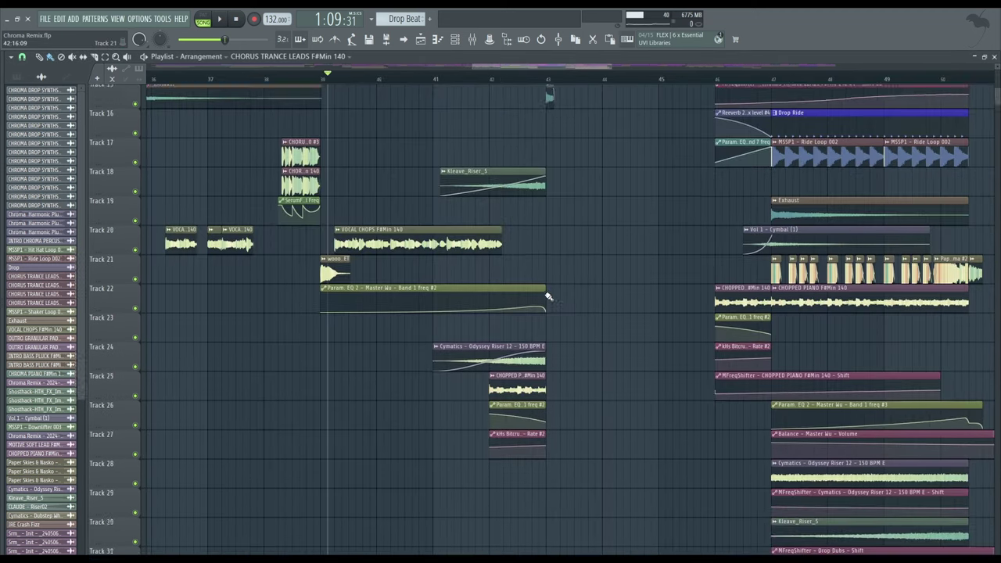
{"action": "scroll", "coordinate": [556, 320], "scroll_direction": "up", "scroll_amount": 6}
{"action": "scroll", "coordinate": [557, 320], "scroll_direction": "up", "scroll_amount": 3}
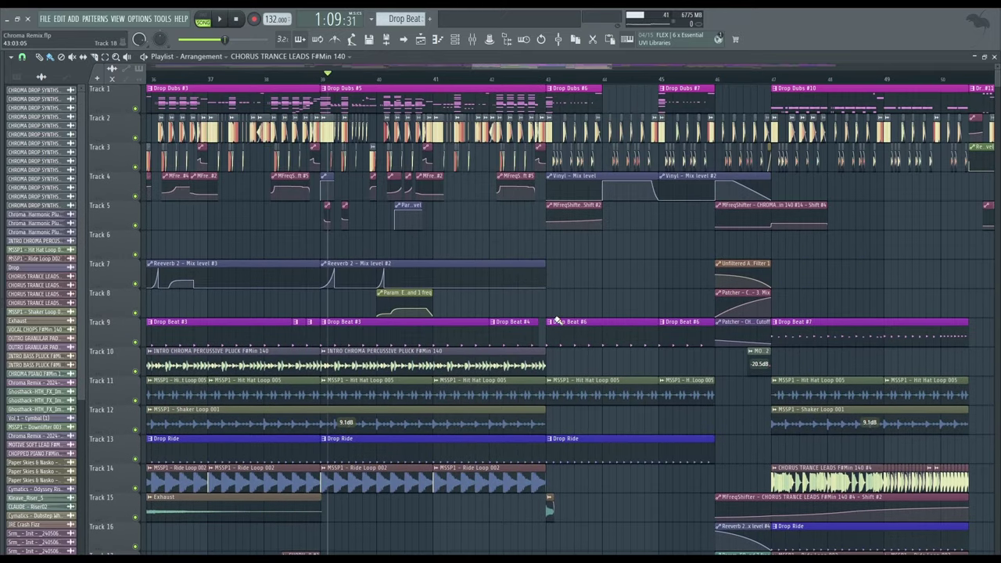
{"action": "scroll", "coordinate": [499, 274], "scroll_direction": "up", "scroll_amount": 2}
{"action": "scroll", "coordinate": [498, 274], "scroll_direction": "up", "scroll_amount": 3}
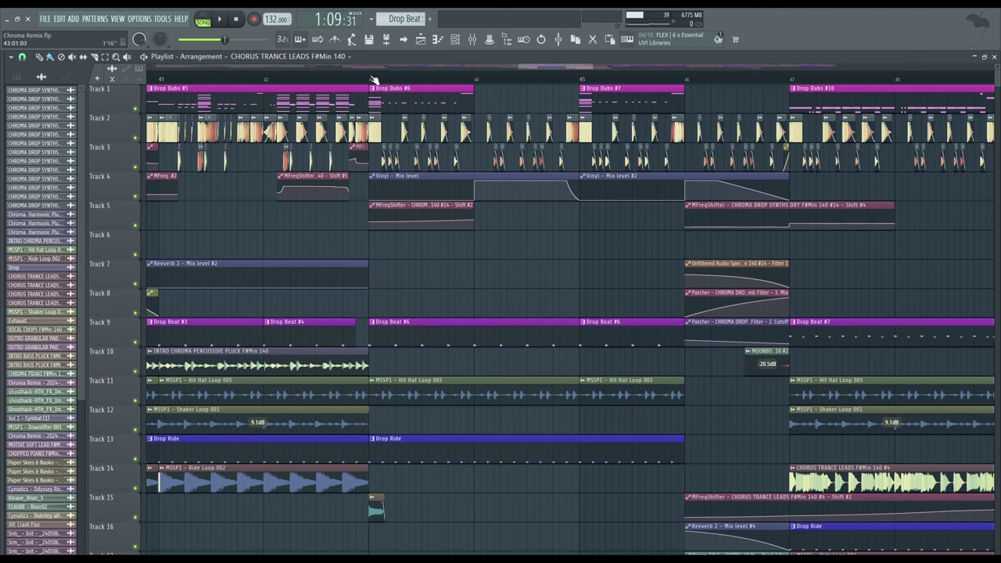
{"action": "left_click", "coordinate": [373, 81]}
{"action": "scroll", "coordinate": [477, 166], "scroll_direction": "up", "scroll_amount": 2}
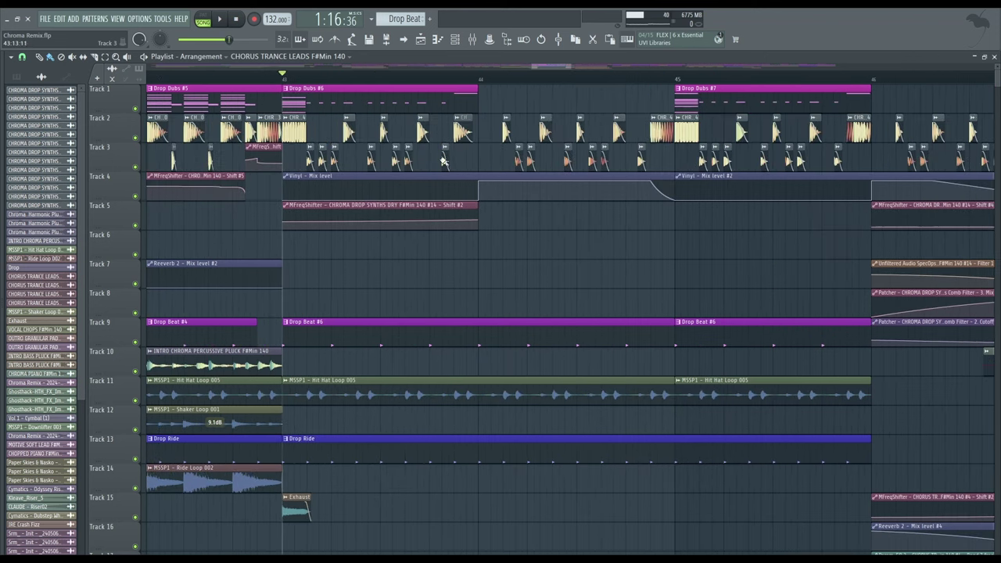
{"action": "key", "text": "space"}
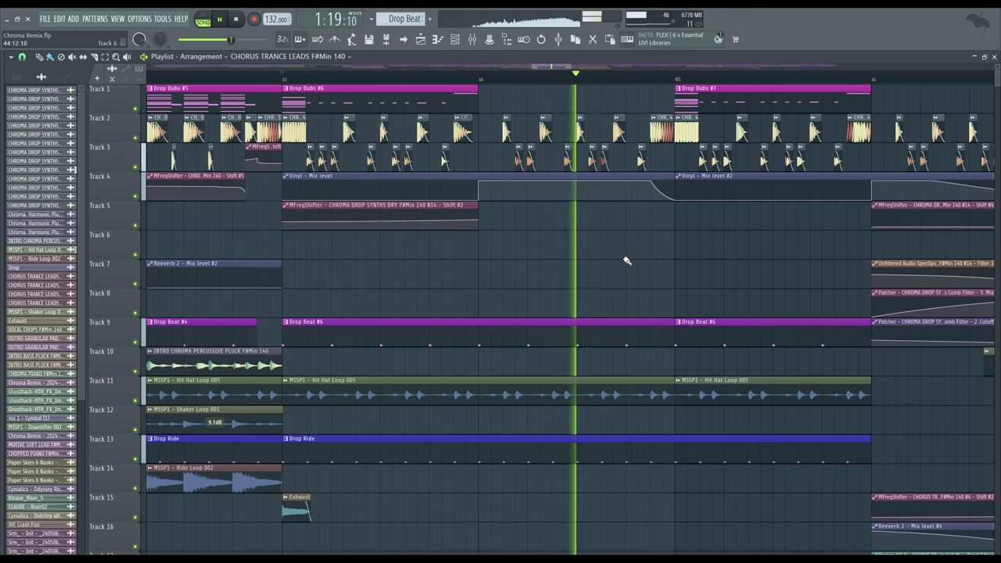
{"action": "key", "text": "space"}
- Mute the Drop Beat #6, MSSP1 - Hit Hat Loop 005 and Drop Ride clips from bar 43 to audition the section without drums
{"action": "scroll", "coordinate": [424, 284], "scroll_direction": "down", "scroll_amount": 3}
{"action": "scroll", "coordinate": [493, 272], "scroll_direction": "down", "scroll_amount": 5}
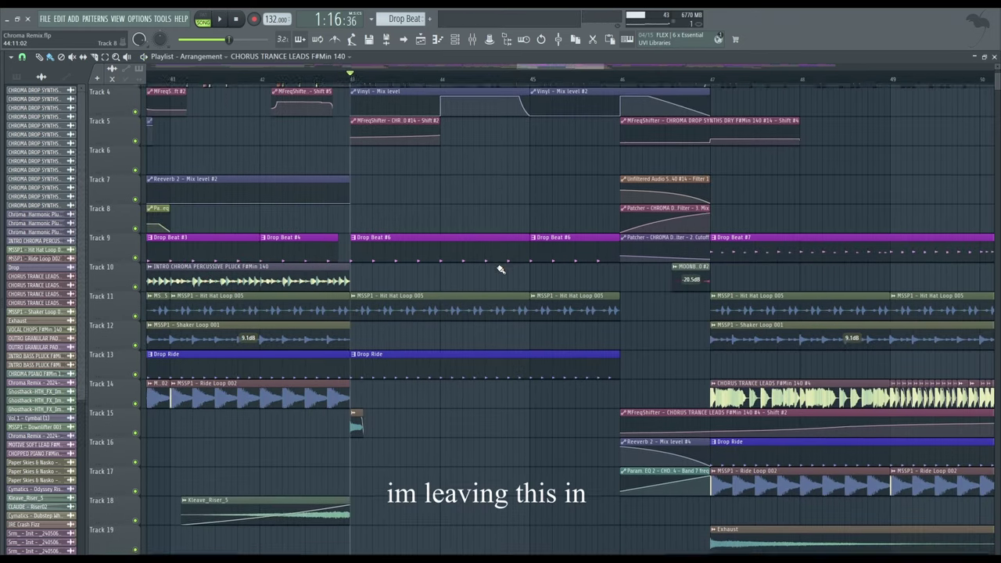
{"action": "scroll", "coordinate": [516, 270], "scroll_direction": "up", "scroll_amount": 4}
{"action": "scroll", "coordinate": [509, 278], "scroll_direction": "down", "scroll_amount": 3}
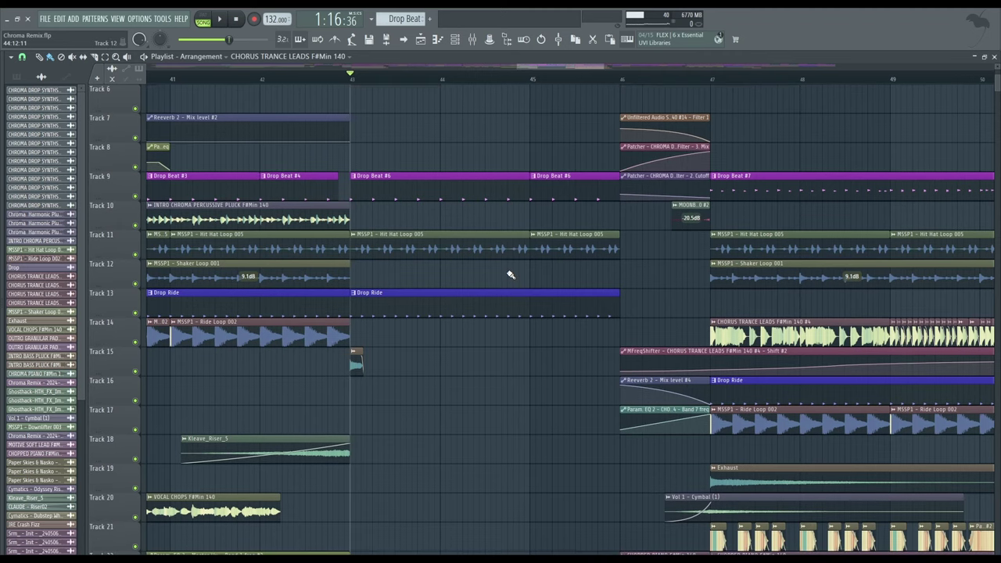
{"action": "scroll", "coordinate": [414, 188], "scroll_direction": "up", "scroll_amount": 3}
{"action": "scroll", "coordinate": [413, 188], "scroll_direction": "down", "scroll_amount": 4}
{"action": "left_click_drag", "start_coordinate": [404, 162], "coordinate": [490, 192]}
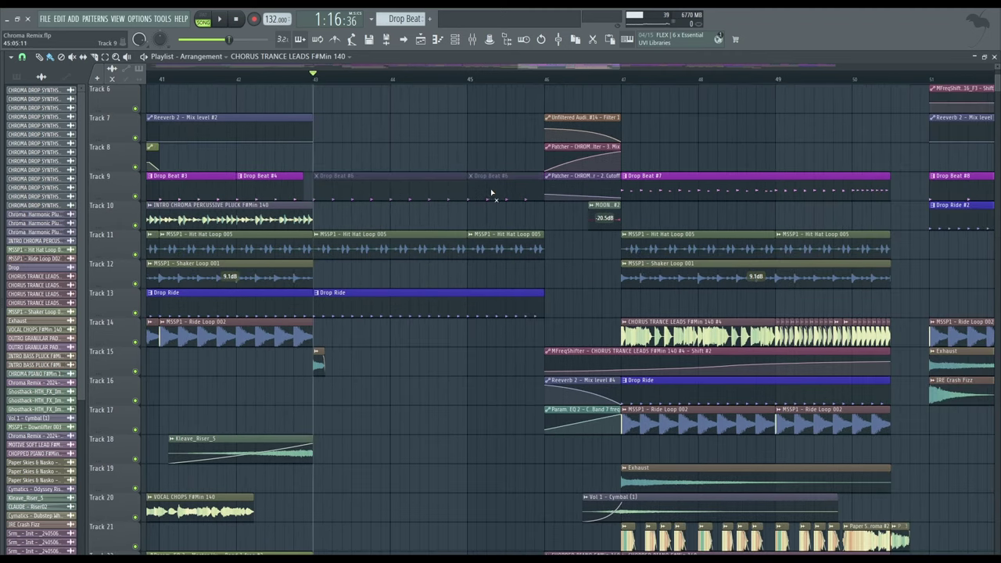
{"action": "mouse_move", "coordinate": [363, 217]}
{"action": "left_mouse_down"}
{"action": "mouse_move", "coordinate": [417, 273]}
{"action": "mouse_move", "coordinate": [498, 282]}
{"action": "left_mouse_up"}
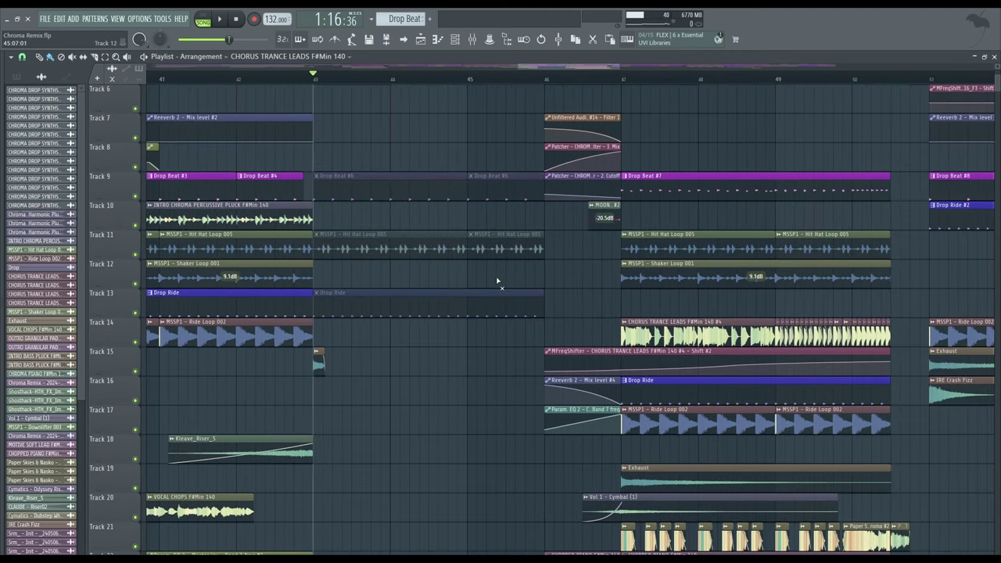
{"action": "key", "text": "space"}
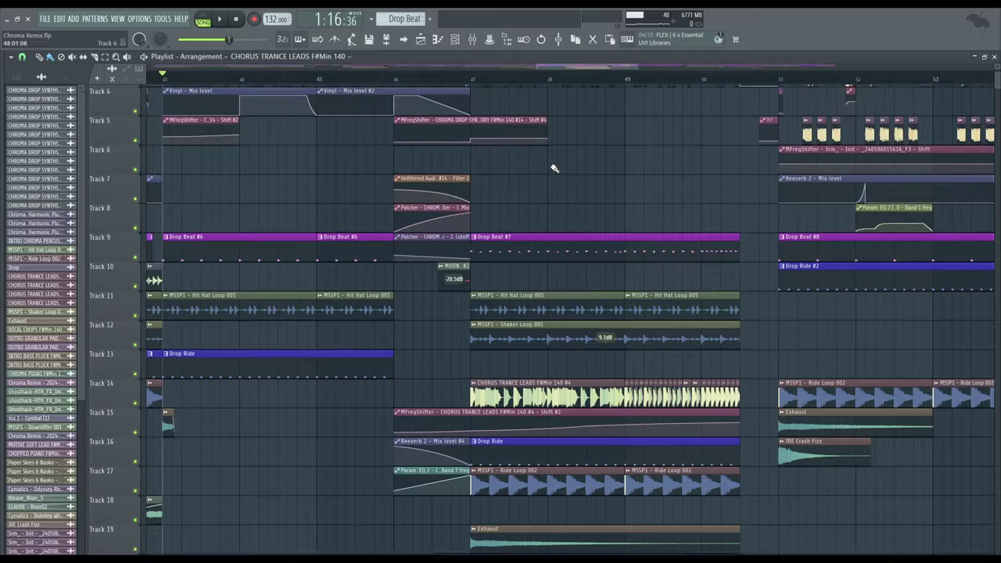
- Solo Tracks 22 to 25 and audition the CHOPPED PIANO clips with their automation from just before bar 47, then unsolo them
{"action": "scroll", "coordinate": [582, 129], "scroll_direction": "up", "scroll_amount": 3}
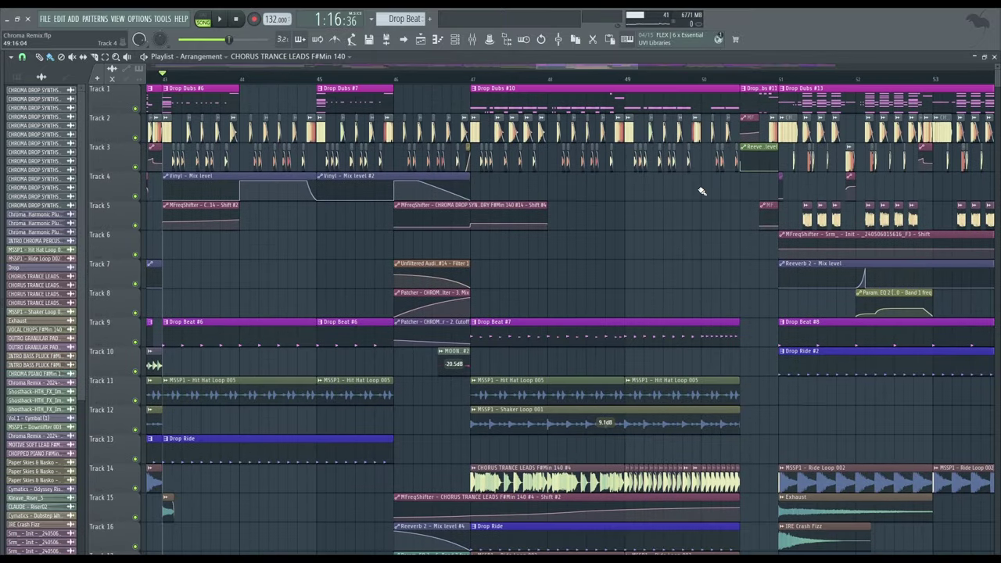
{"action": "scroll", "coordinate": [695, 215], "scroll_direction": "down", "scroll_amount": 14}
{"action": "right_click", "coordinate": [136, 314]}
{"action": "left_click_drag", "start_coordinate": [136, 342], "coordinate": [138, 404]}
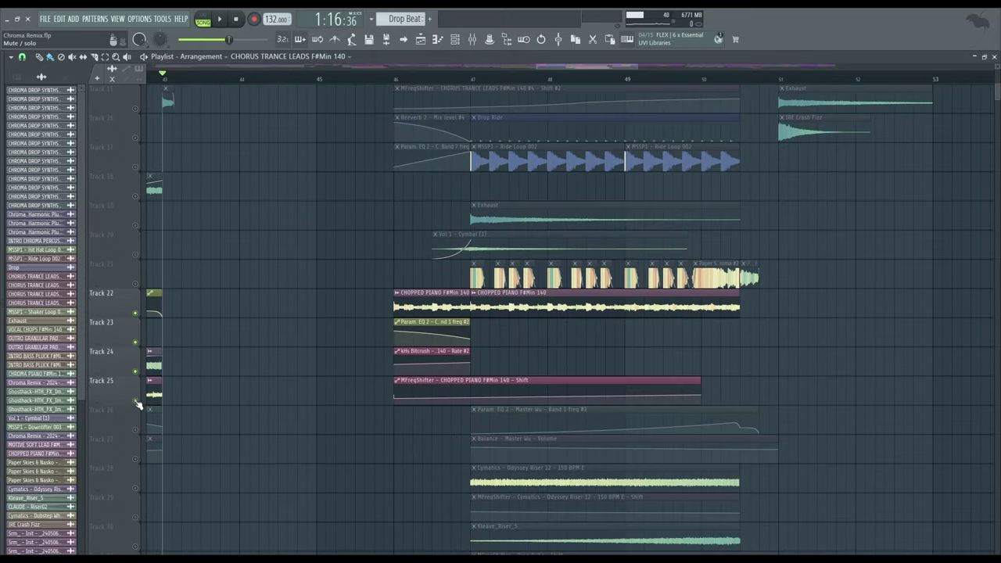
{"action": "left_click", "coordinate": [449, 78]}
{"action": "key", "text": "space"}
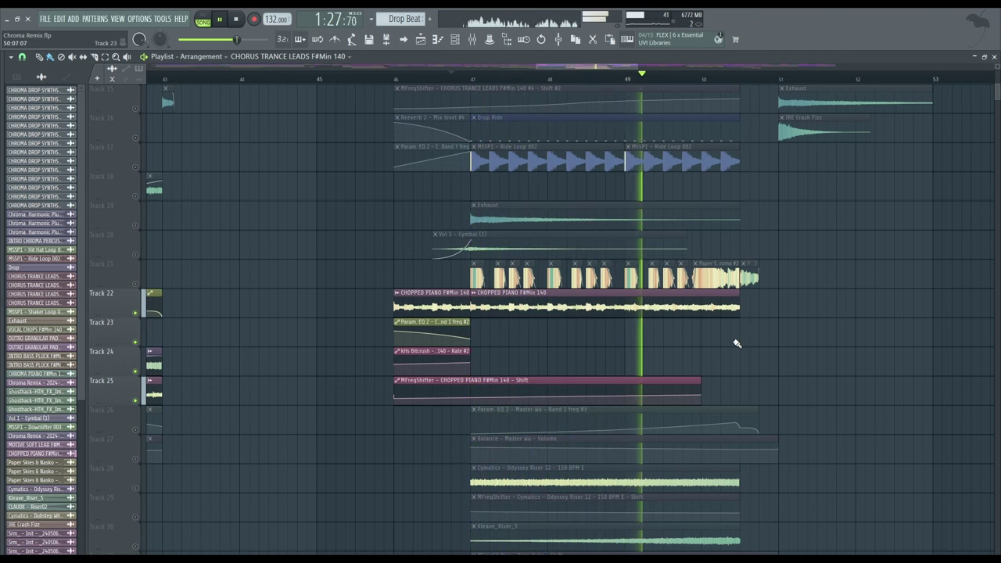
{"action": "key", "text": "space"}
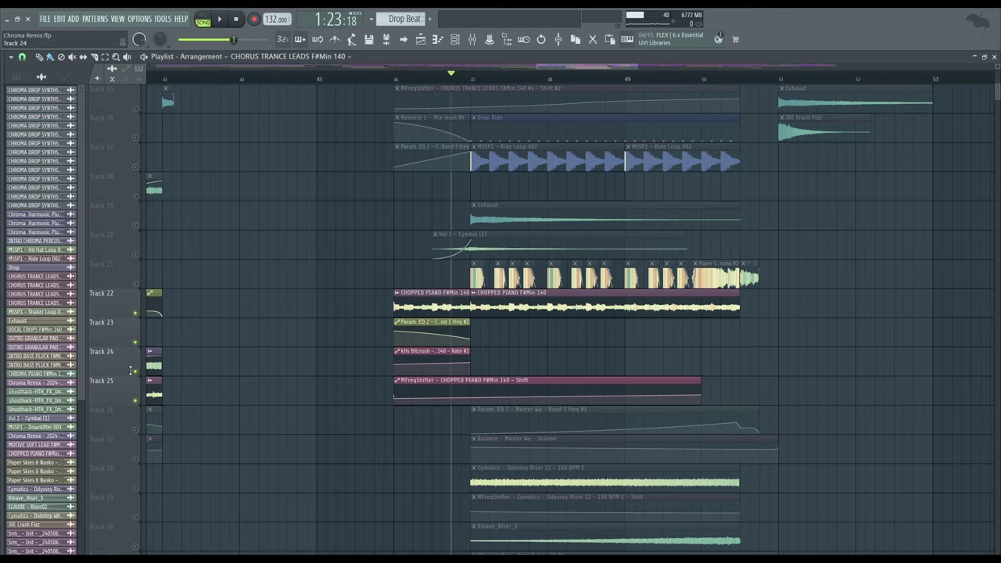
{"action": "right_click", "coordinate": [135, 371]}
- Copy the first drop's clips to bar 77, past the end of the arrangement, to demonstrate reusing the section
{"action": "scroll", "coordinate": [562, 379], "scroll_direction": "down", "scroll_amount": 5, "text": "ctrl"}
{"action": "scroll", "coordinate": [682, 211], "scroll_direction": "up", "scroll_amount": 3}
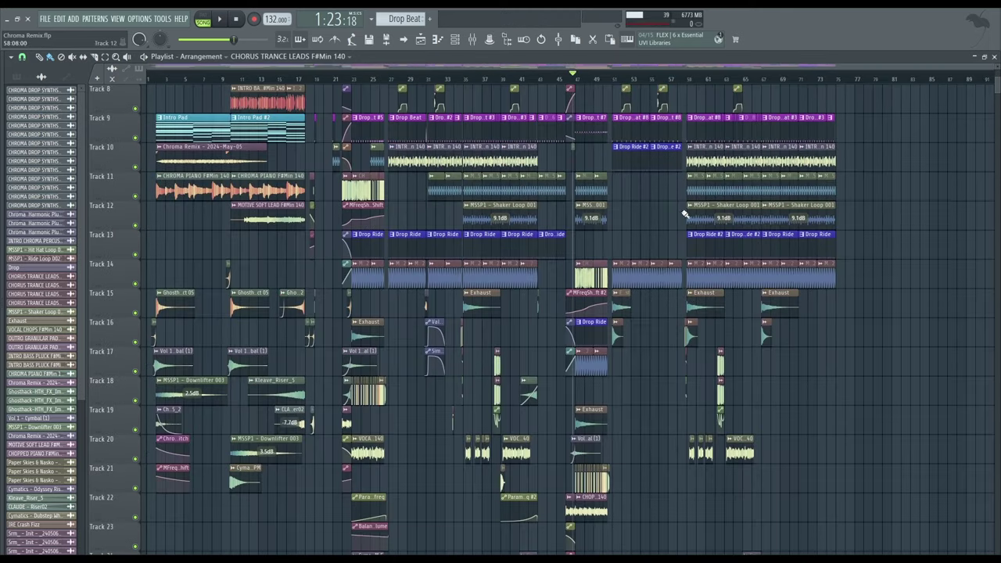
{"action": "scroll", "coordinate": [677, 172], "scroll_direction": "up", "scroll_amount": 4}
{"action": "scroll", "coordinate": [669, 130], "scroll_direction": "down", "scroll_amount": 8}
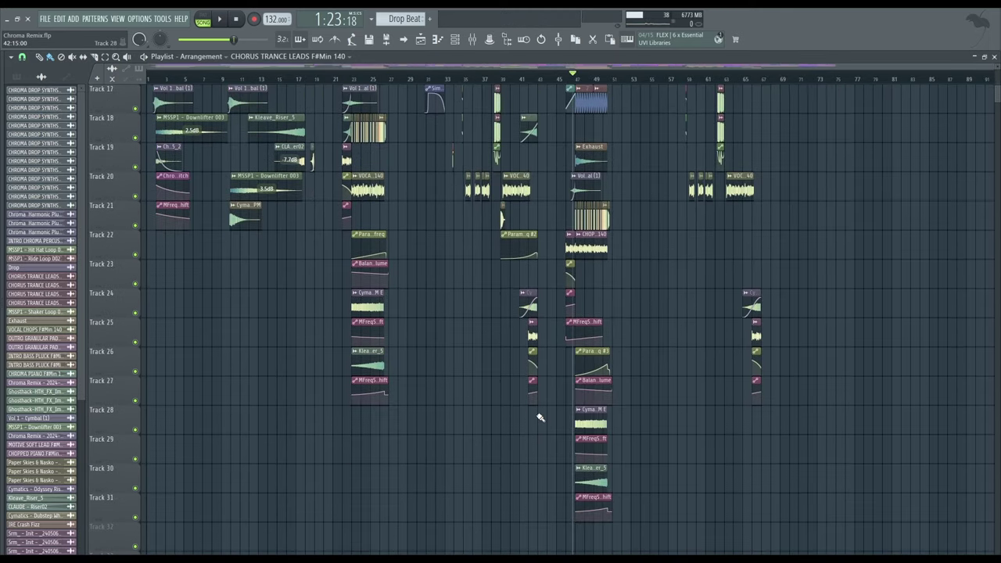
{"action": "left_click_drag", "start_coordinate": [540, 417], "coordinate": [394, 47]}
{"action": "left_click_drag", "start_coordinate": [411, 104], "coordinate": [874, 107]}
{"action": "scroll", "coordinate": [708, 259], "scroll_direction": "down", "scroll_amount": 2}
{"action": "scroll", "coordinate": [755, 209], "scroll_direction": "down", "scroll_amount": 1, "text": "ctrl"}
{"action": "scroll", "coordinate": [756, 208], "scroll_direction": "up", "scroll_amount": 4, "text": "ctrl"}
- Try replacing the copied drop's Track 9 beats with the second drop's beat clips and deleting its Drop Ride clips on Track 13
{"action": "left_click", "coordinate": [675, 164]}
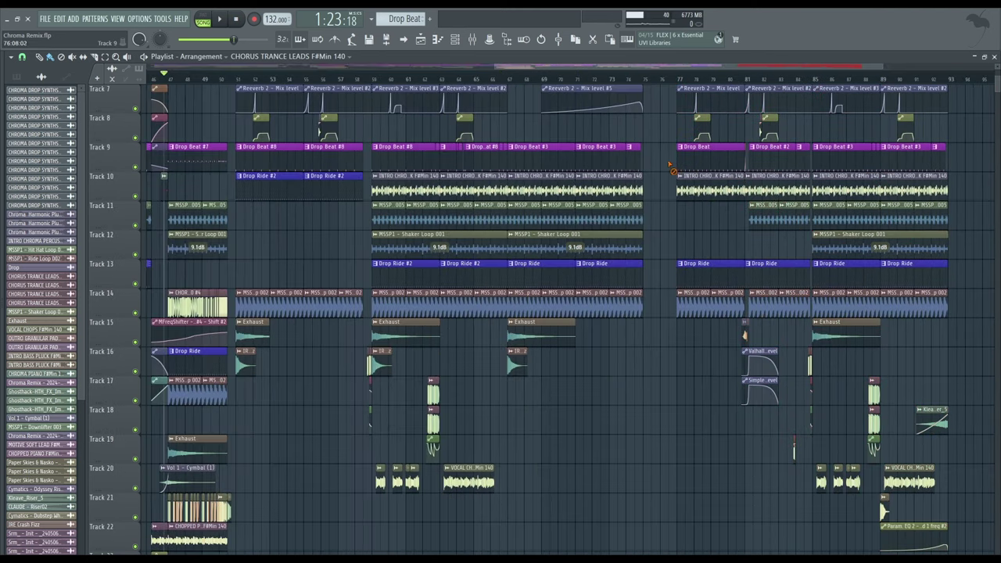
{"action": "left_click_drag", "start_coordinate": [650, 169], "coordinate": [396, 145]}
{"action": "left_click_drag", "start_coordinate": [397, 156], "coordinate": [701, 158]}
{"action": "right_click", "coordinate": [712, 278]}
{"action": "right_click", "coordinate": [778, 278]}
{"action": "right_click", "coordinate": [846, 277]}
{"action": "right_click", "coordinate": [913, 278]}
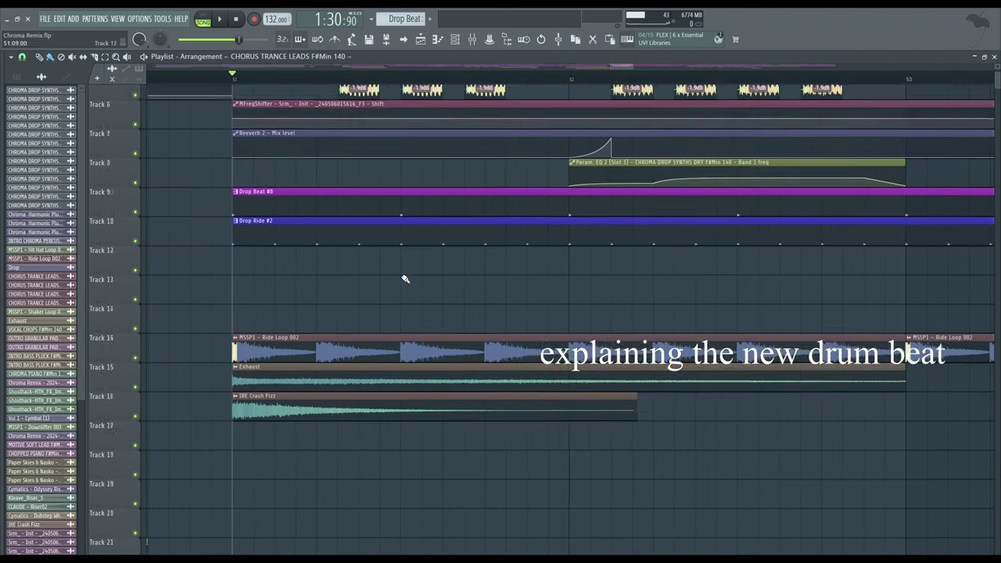
- Solo Track 9 and audition the Drop Beat #8 pattern from bar 51
{"action": "scroll", "coordinate": [402, 279], "scroll_direction": "up", "scroll_amount": 3}
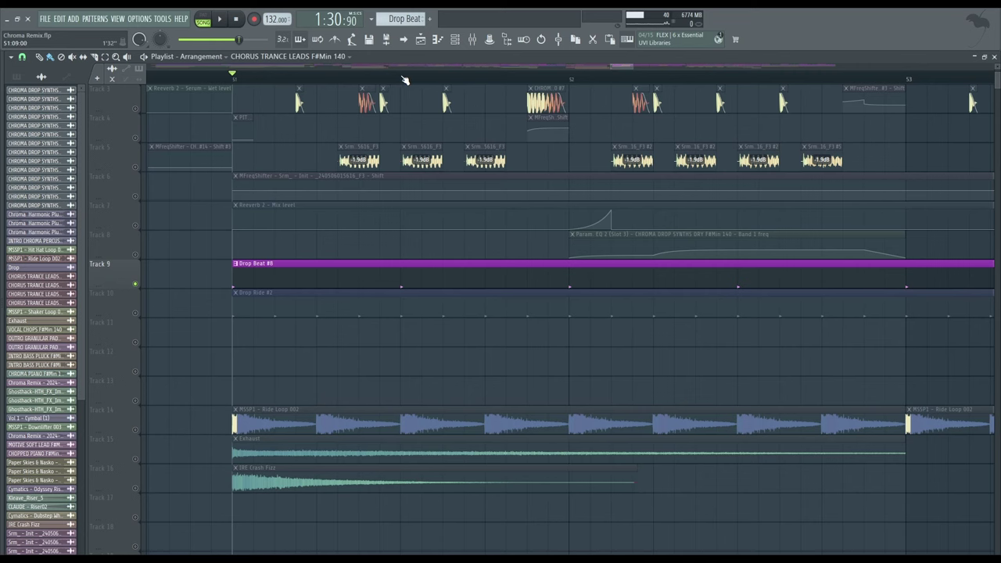
{"action": "key", "text": "space"}
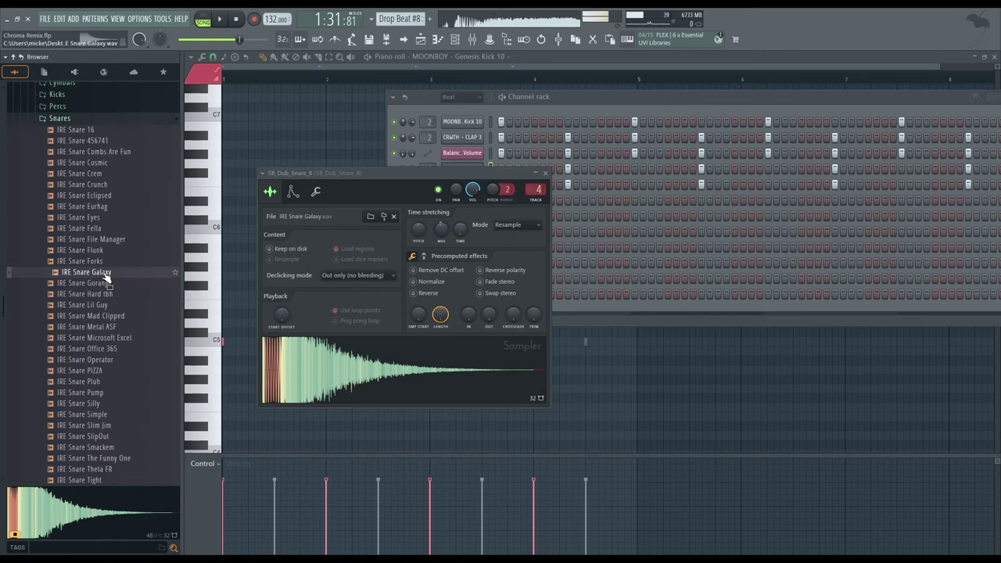
- Audition the IRE Snare Galaxy sample used on the SB_Dub_Snare_8 channel, and inspect the SB_Dub_Snare_12 channel's sampler
{"action": "left_click", "coordinate": [105, 275]}
{"action": "left_click", "coordinate": [248, 377]}
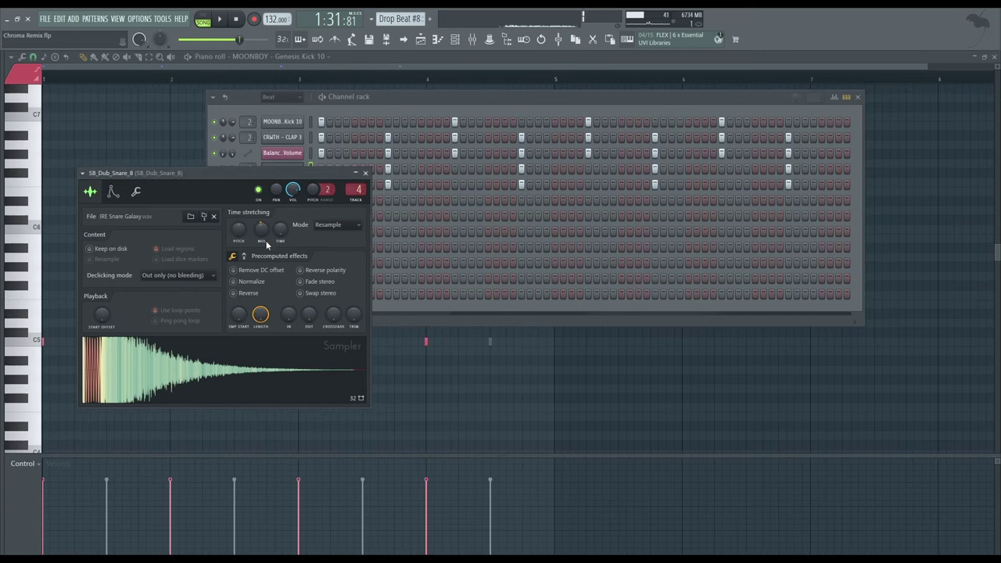
{"action": "left_click", "coordinate": [365, 173]}
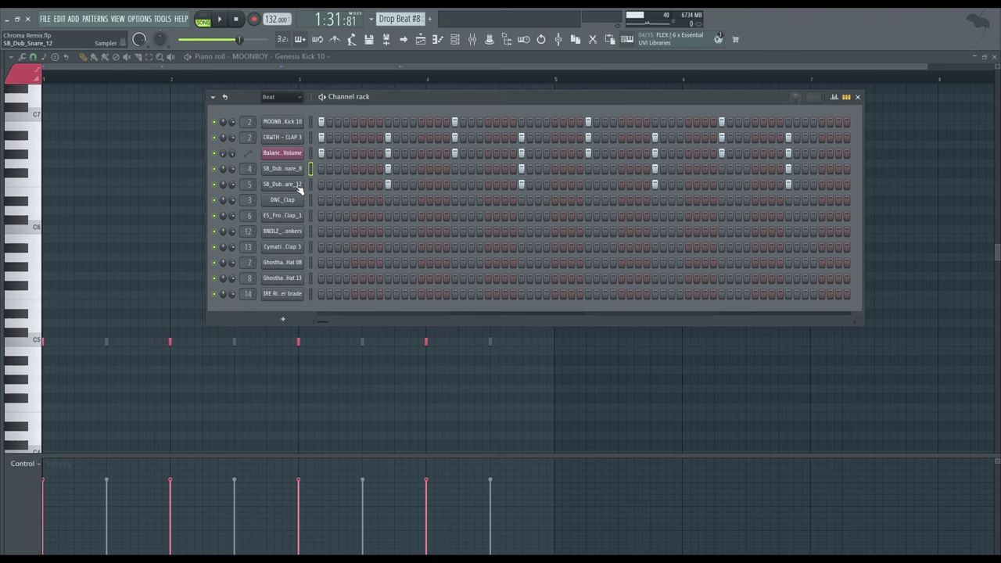
{"action": "left_click", "coordinate": [297, 187]}
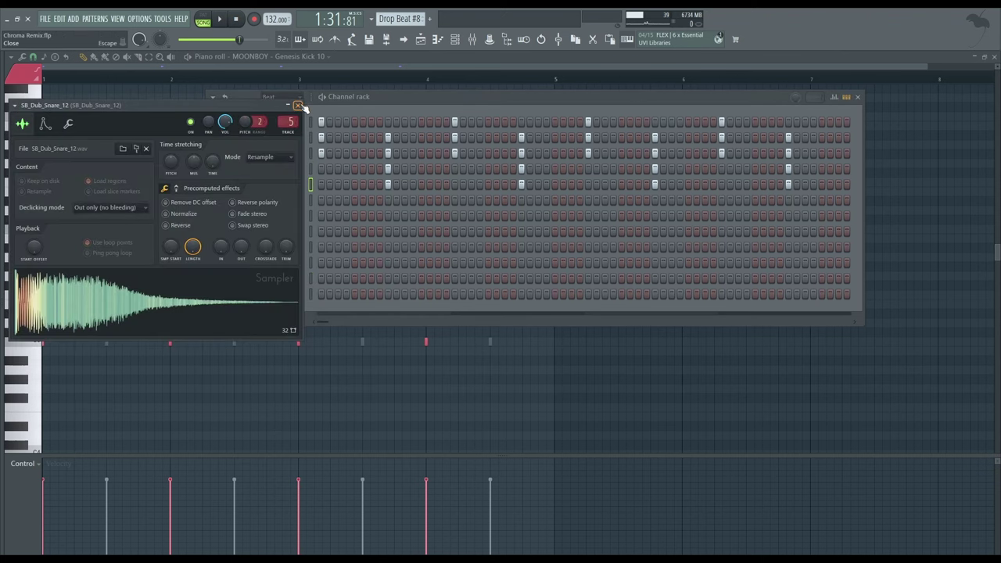
{"action": "left_click", "coordinate": [297, 105]}
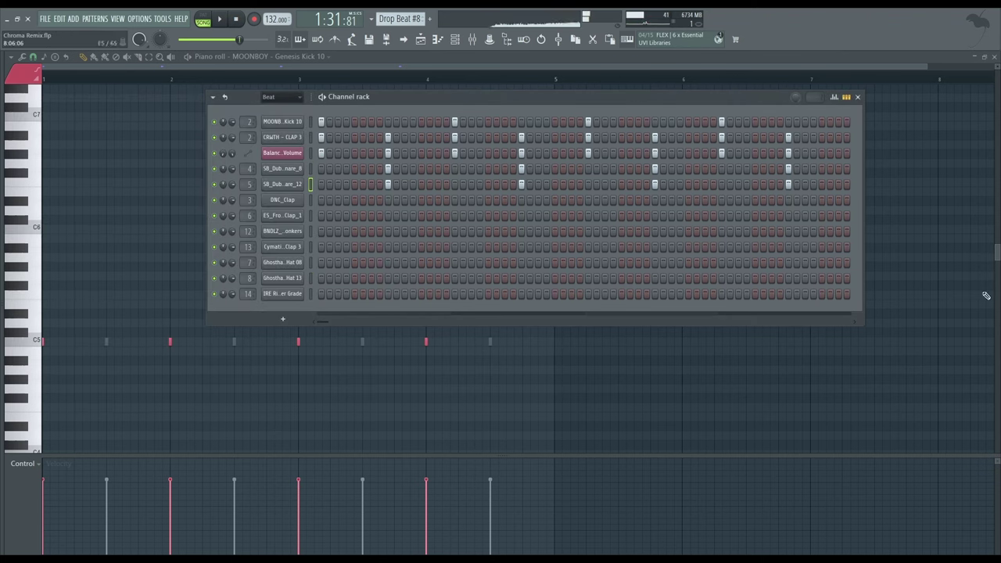
- Play the Drop Beat #8 pattern on its own in pattern mode, and stop playback
{"action": "key", "text": "F9"}
{"action": "key", "text": "F9"}
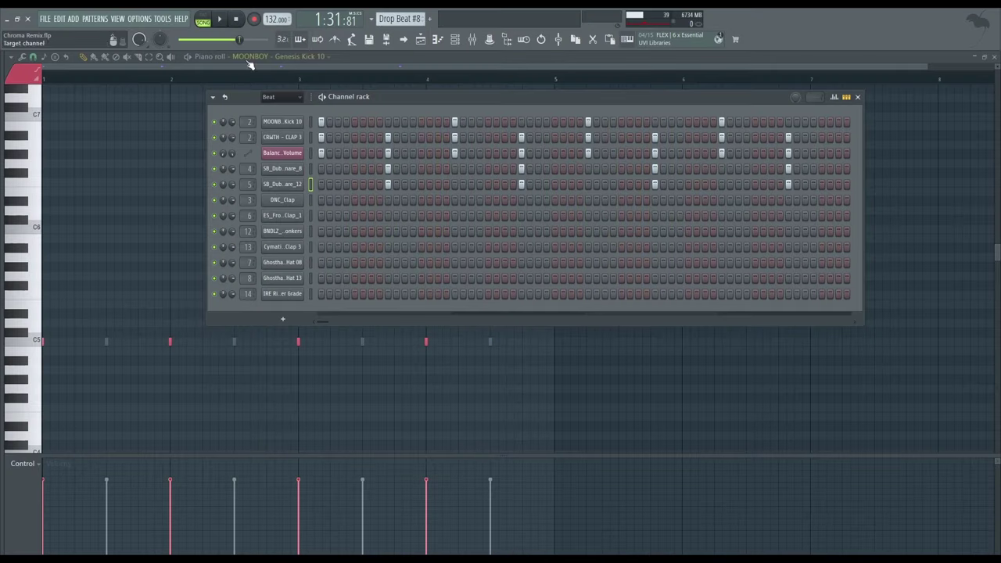
{"action": "left_click", "coordinate": [201, 20]}
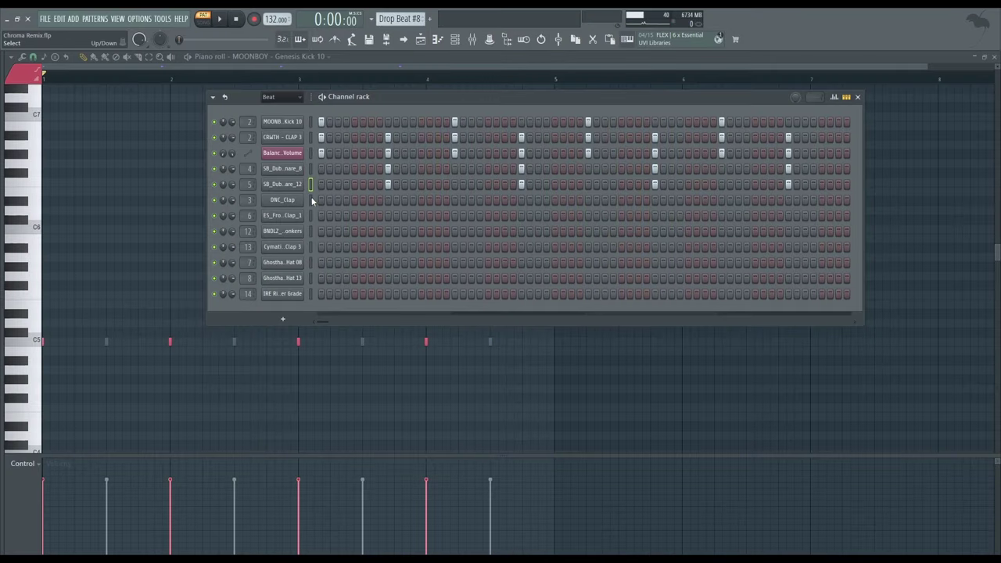
{"action": "key", "text": "space"}
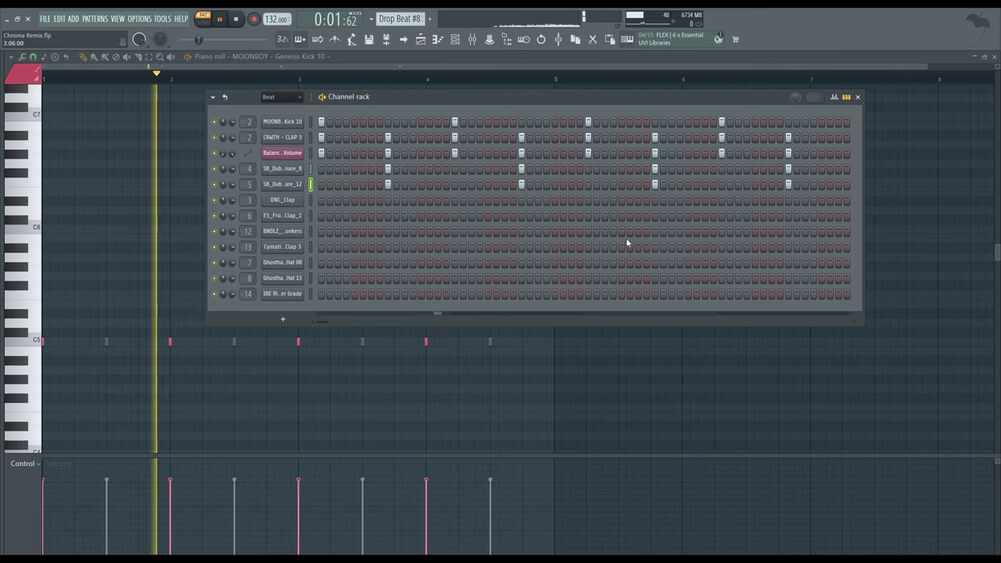
{"action": "key", "text": "space"}
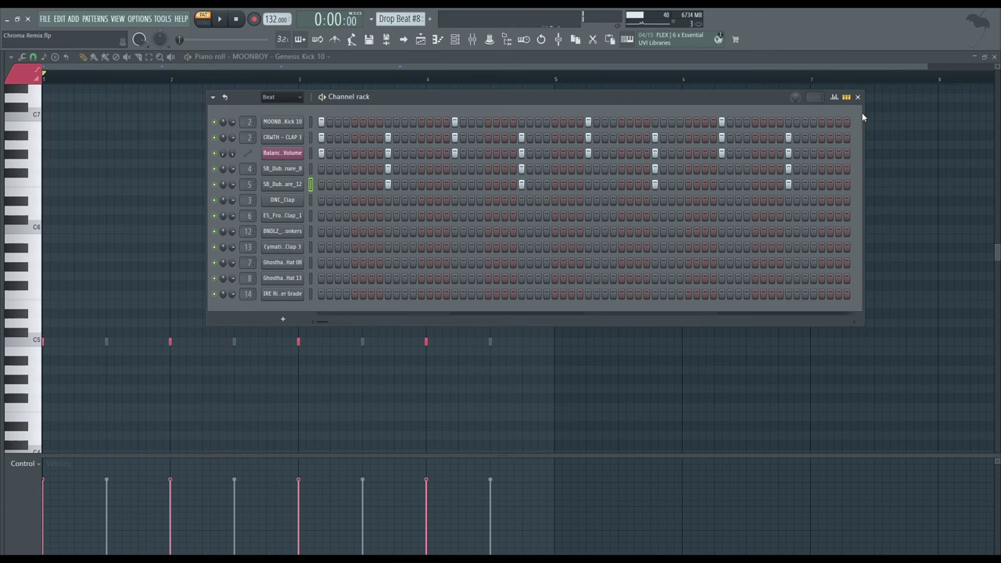
- Solo Track 10 in the playlist at bar 51 and inspect the hat and ride steps of the Drop Ride #2 pattern
{"action": "key", "text": "F5"}
{"action": "scroll", "coordinate": [454, 340], "scroll_direction": "down", "scroll_amount": 3}
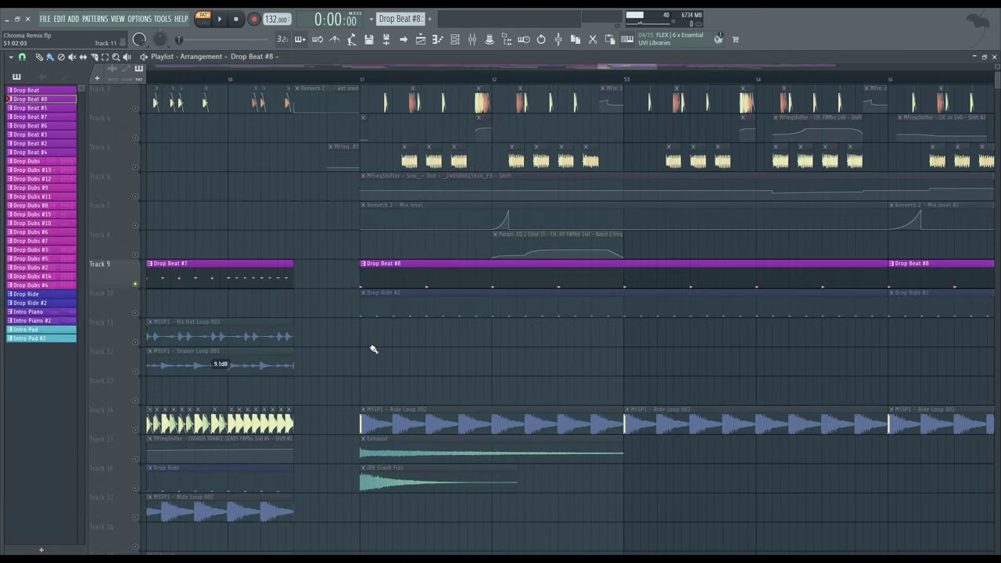
{"action": "left_click", "coordinate": [135, 313]}
{"action": "scroll", "coordinate": [392, 349], "scroll_direction": "up", "scroll_amount": 3}
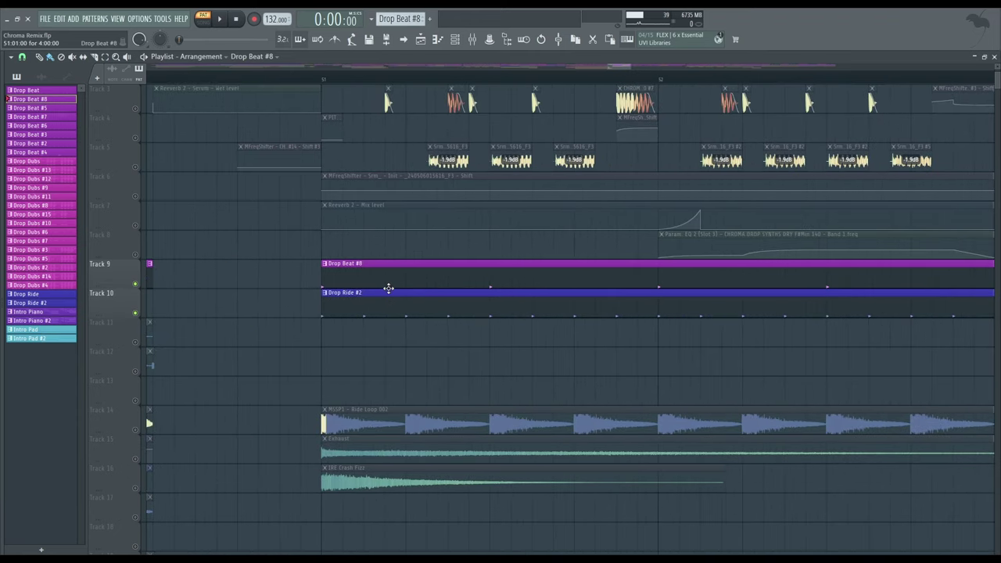
{"action": "left_click", "coordinate": [327, 83]}
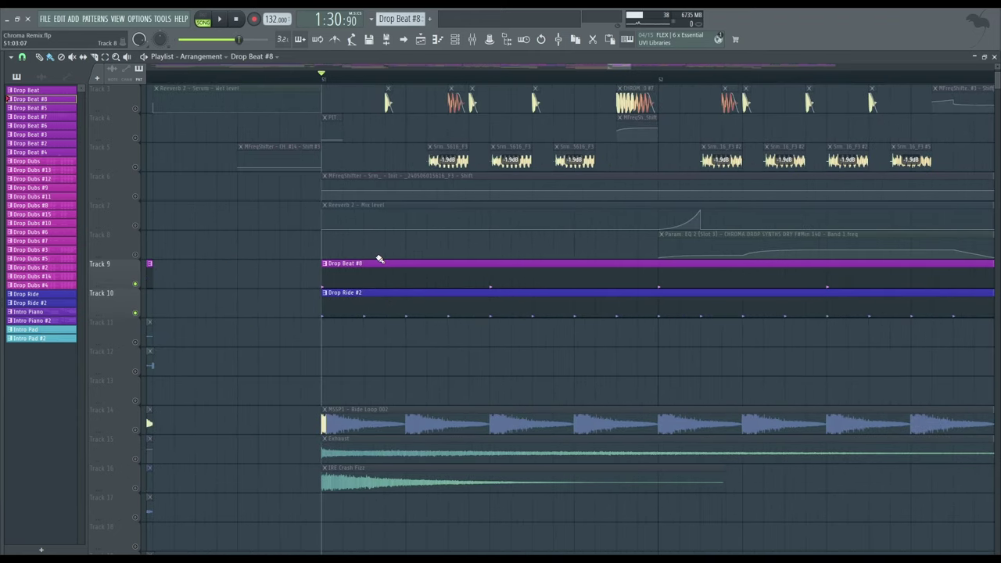
{"action": "right_click", "coordinate": [135, 313]}
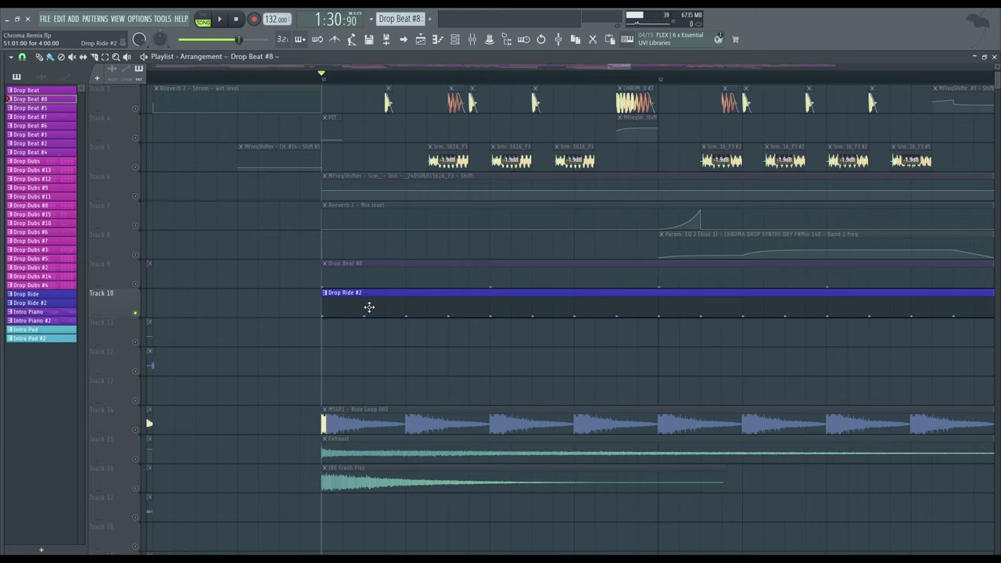
{"action": "scroll", "coordinate": [375, 329], "scroll_direction": "down", "scroll_amount": 3}
{"action": "scroll", "coordinate": [406, 337], "scroll_direction": "up", "scroll_amount": 1}
{"action": "double_click", "coordinate": [403, 306]}
{"action": "left_click", "coordinate": [378, 188]}
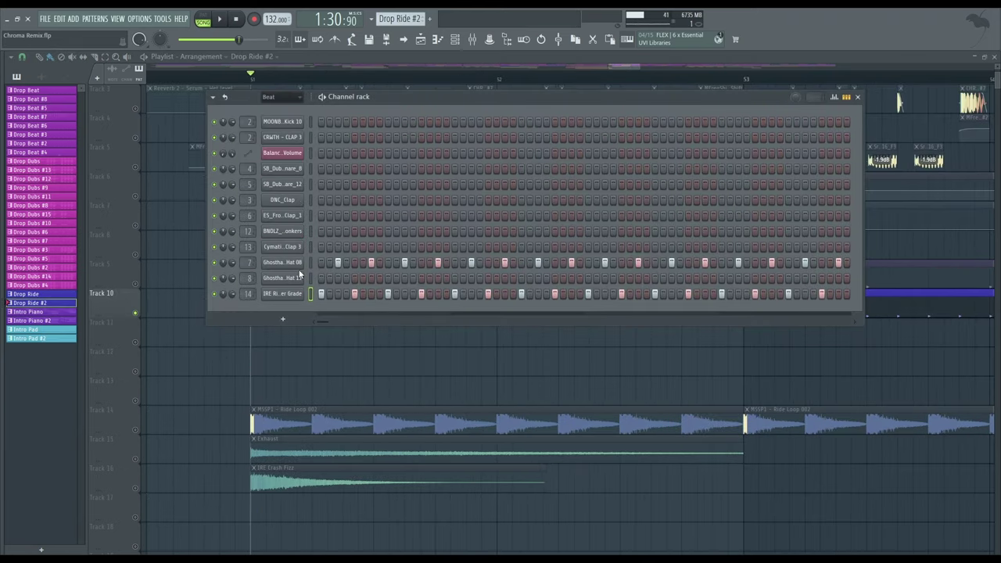
{"action": "key", "text": "F6"}
- Solo Tracks 14 to 16 to review the Ride Loop 002, Exhaust and IRE Crash Fizz clips at bar 51
{"action": "scroll", "coordinate": [185, 341], "scroll_direction": "down", "scroll_amount": 4}
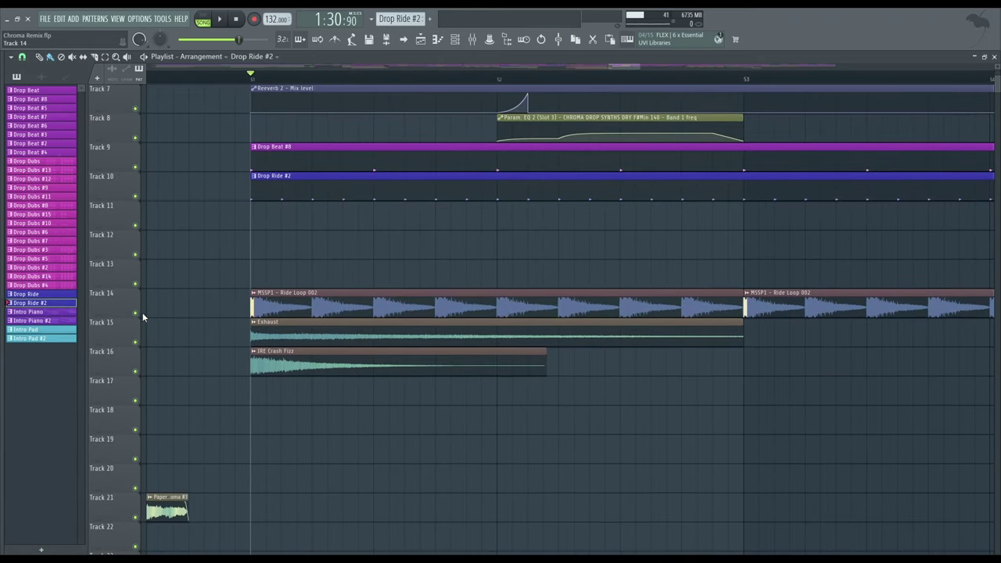
{"action": "right_click", "coordinate": [136, 313]}
{"action": "left_click", "coordinate": [136, 341]}
{"action": "left_click", "coordinate": [136, 371]}
{"action": "left_click", "coordinate": [269, 353]}
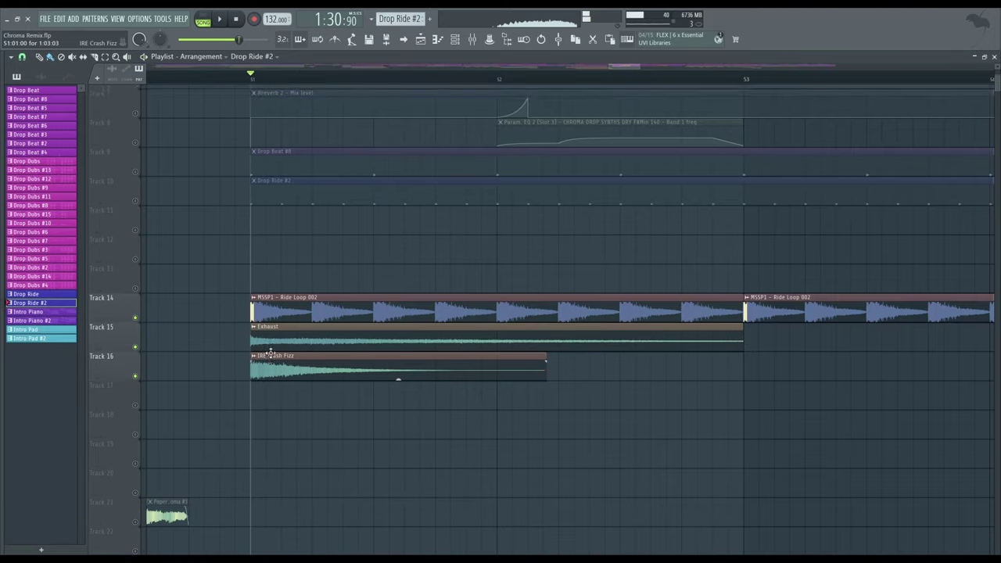
- Delete all the clips of the copied drop from bar 77 onward, across every playlist track
{"action": "scroll", "coordinate": [187, 317], "scroll_direction": "up", "scroll_amount": 6}
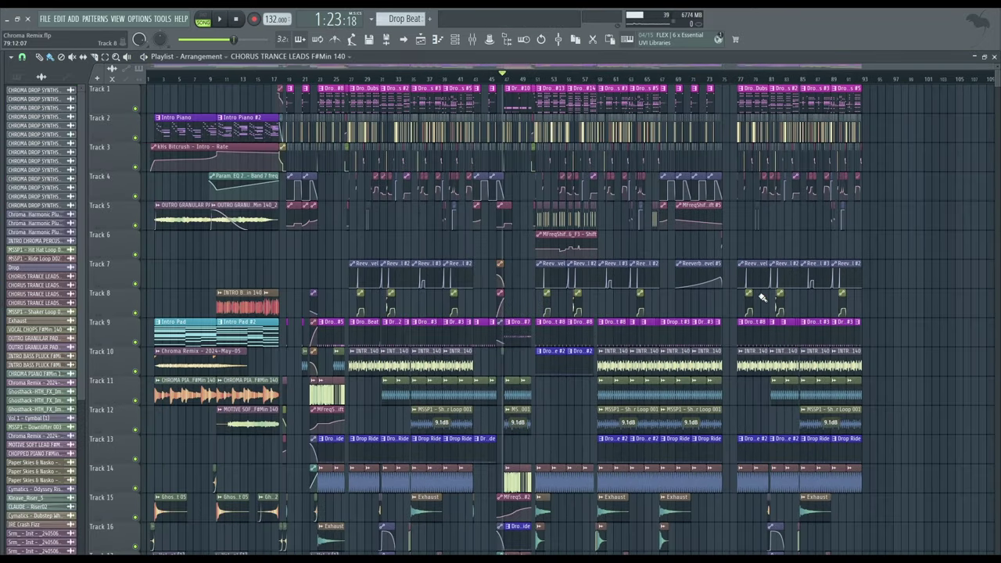
{"action": "scroll", "coordinate": [860, 336], "scroll_direction": "down", "scroll_amount": 10}
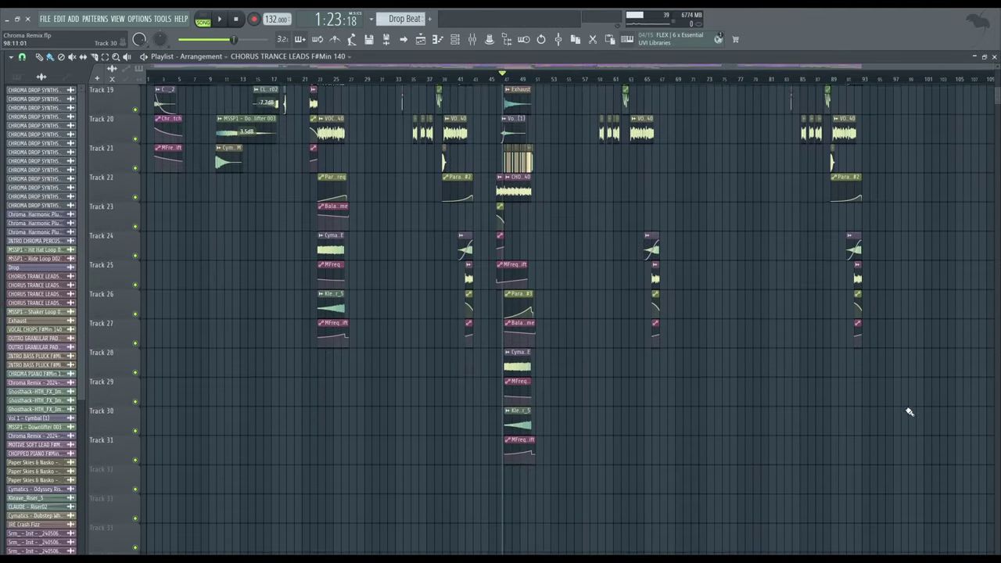
{"action": "left_click_drag", "start_coordinate": [905, 411], "coordinate": [732, 19]}
{"action": "key", "text": "Delete"}
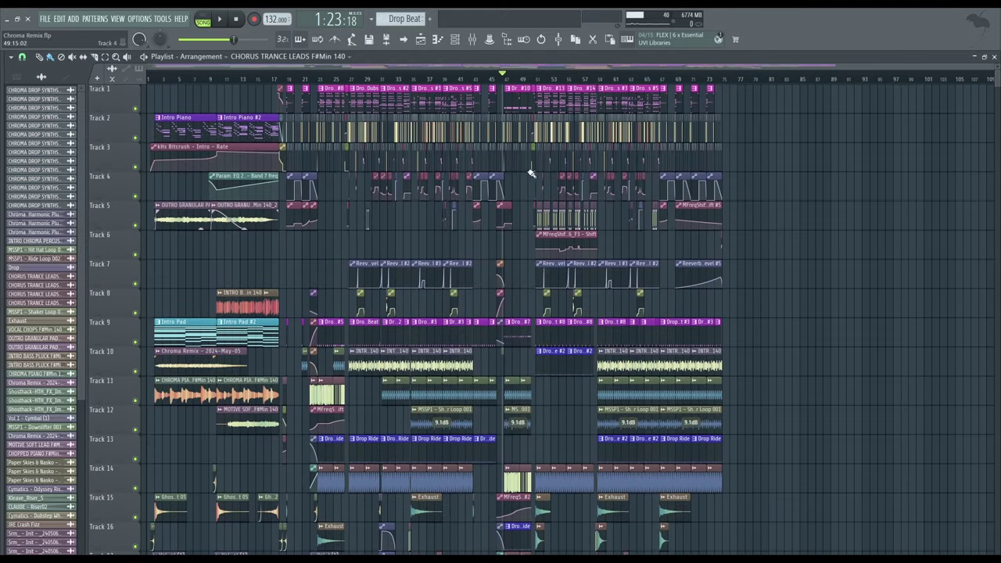
- Audition the soloed Track 5 Srm_ clips in bar 51, alone and together with the Drop Dubs #13 pattern on Track 1
{"action": "scroll", "coordinate": [530, 172], "scroll_direction": "up", "scroll_amount": 6}
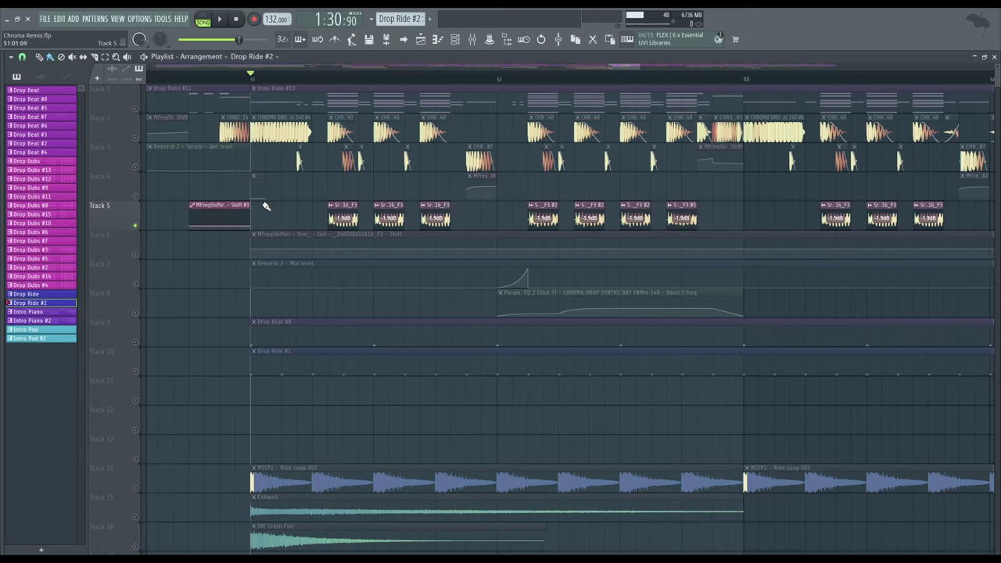
{"action": "scroll", "coordinate": [337, 86], "scroll_direction": "up", "scroll_amount": 2}
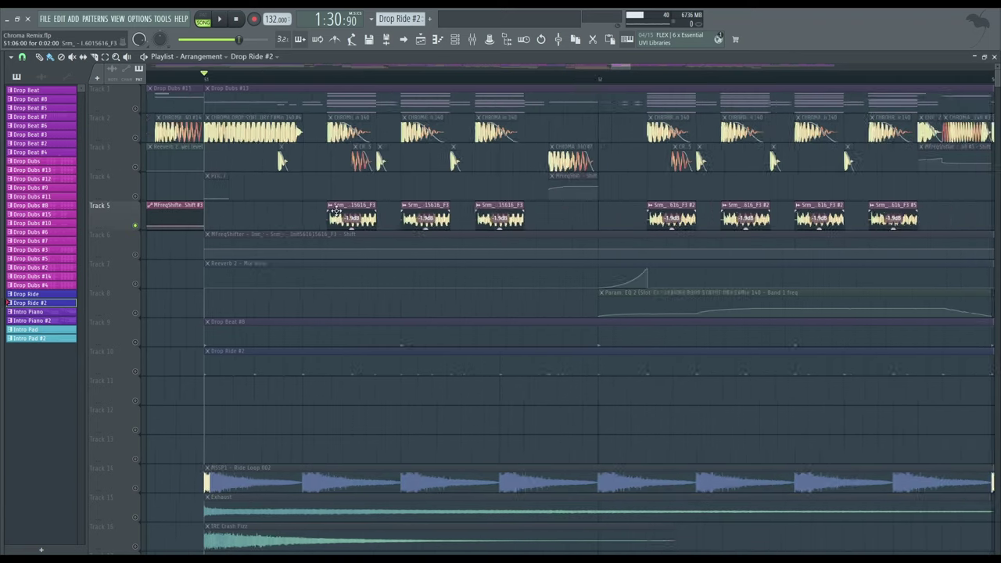
{"action": "left_click", "coordinate": [335, 81]}
{"action": "key", "text": "space"}
{"action": "key", "text": "space"}
{"action": "left_click", "coordinate": [135, 107]}
{"action": "key", "text": "space"}
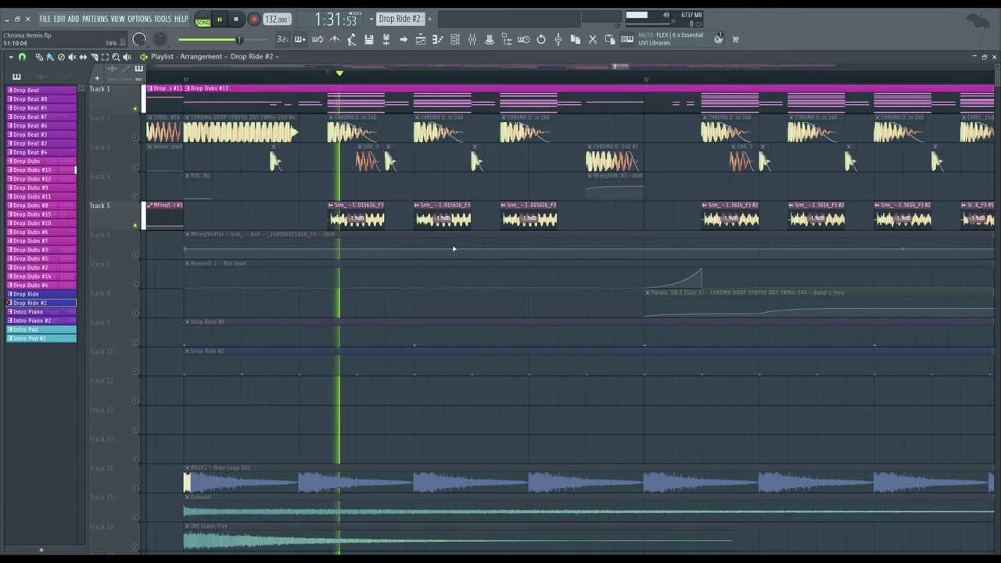
- Select the Srm_ insert in the mixer and review its effect chain
{"action": "key", "text": "F9"}
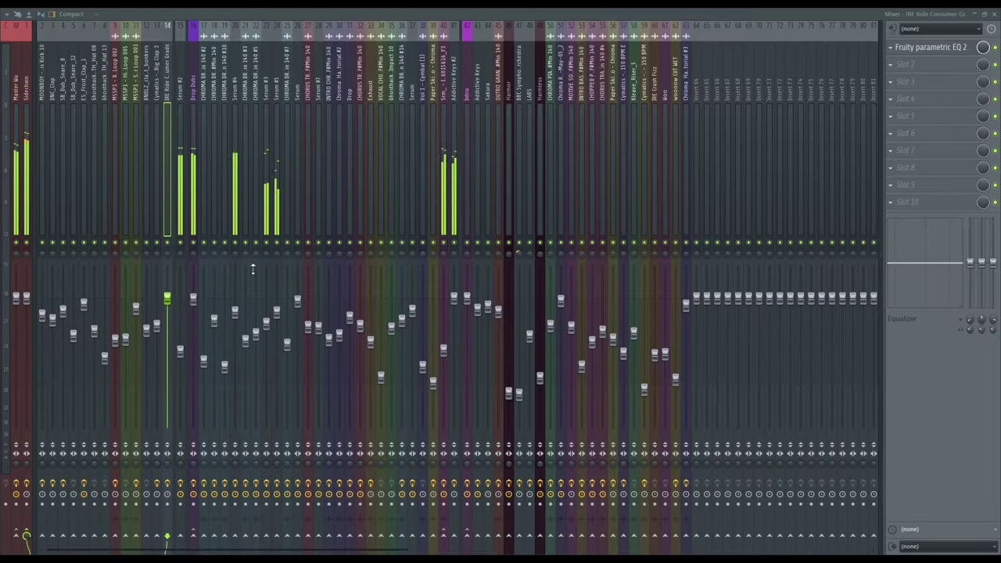
{"action": "left_click", "coordinate": [444, 231]}
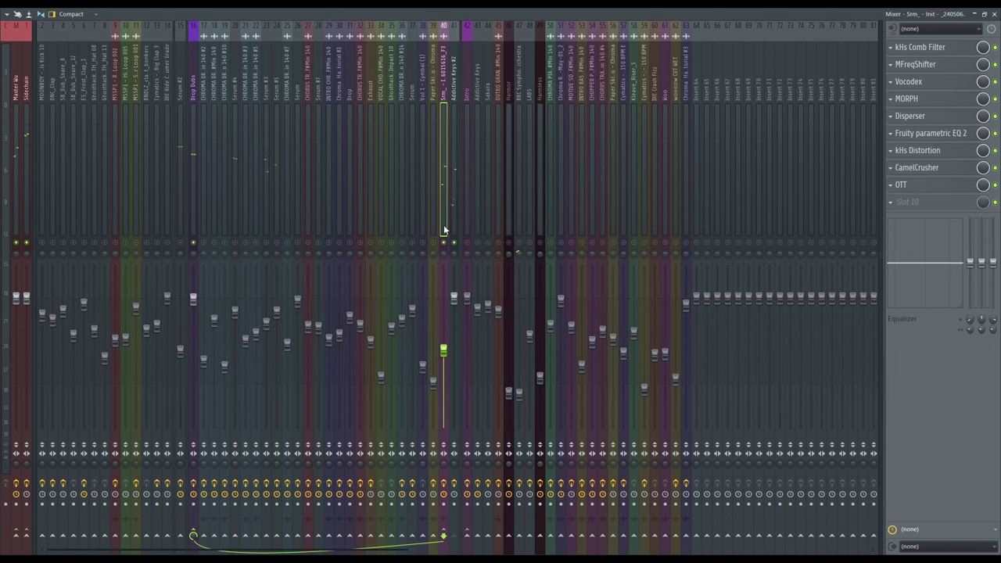
{"action": "key", "text": "F9"}
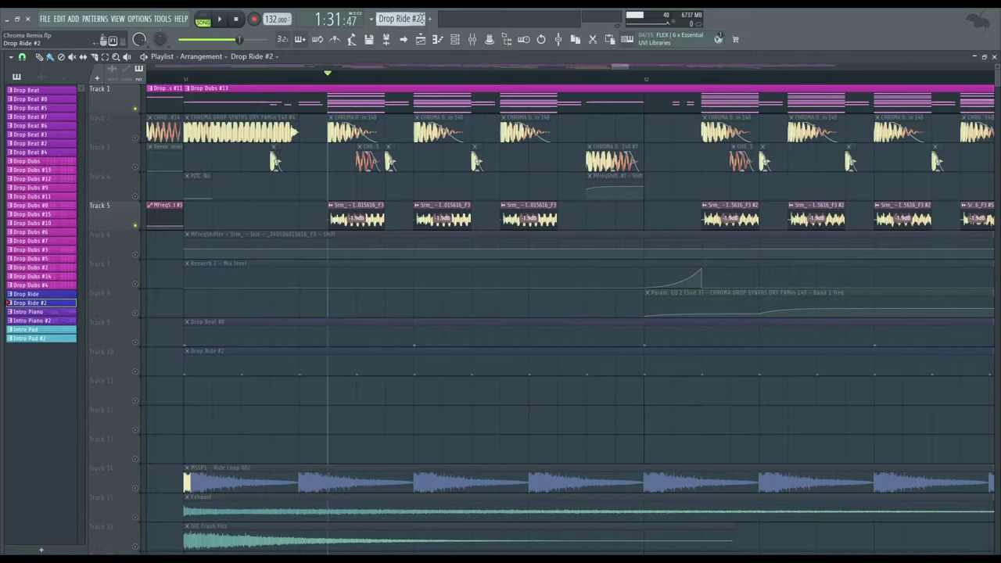
- Open Serum #9 from the Dubs channel group to examine its patch, and check the Srm_ insert's effect slots
{"action": "key", "text": "F6"}
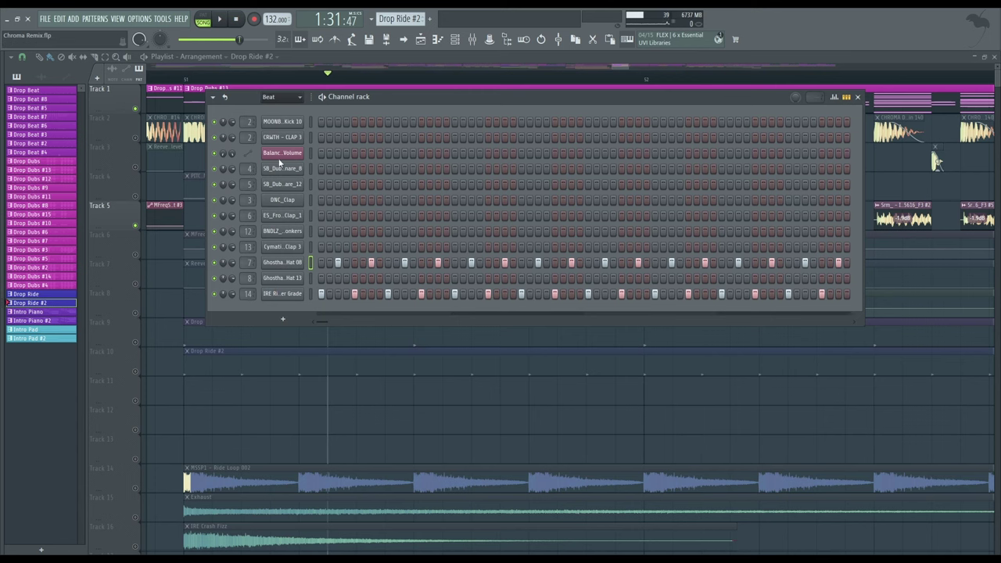
{"action": "key", "text": "Page_Down"}
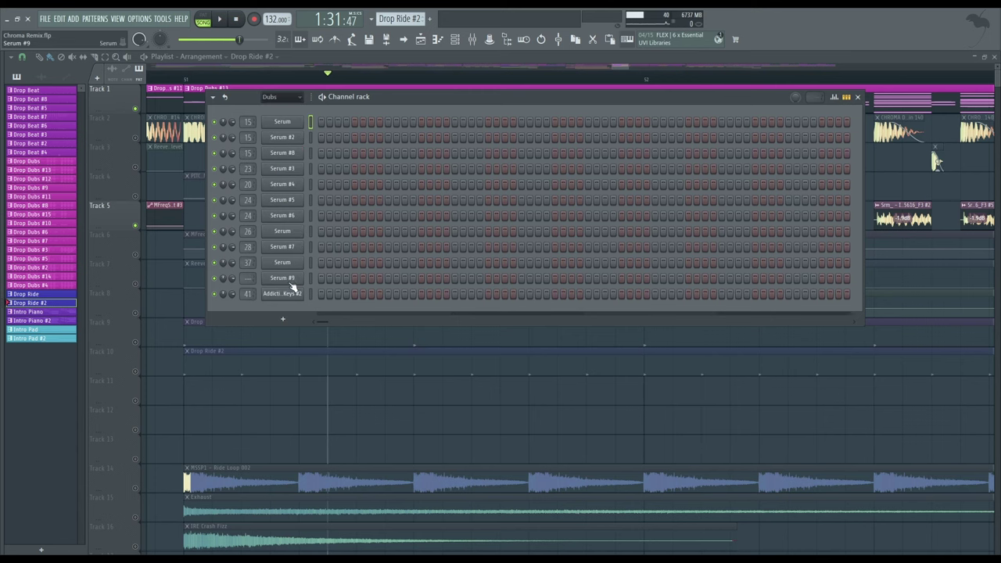
{"action": "left_click", "coordinate": [291, 280]}
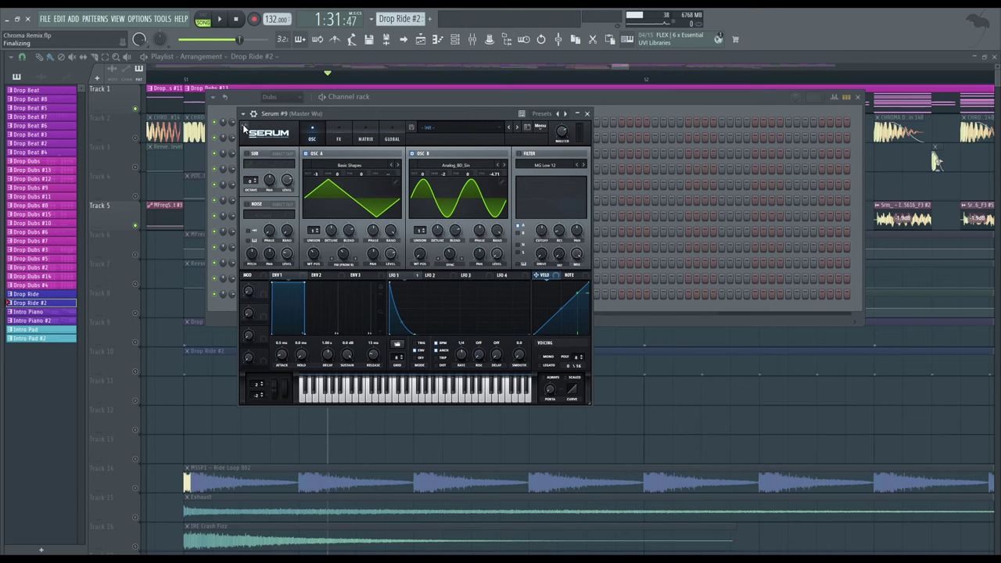
{"action": "left_click", "coordinate": [587, 114]}
{"action": "key", "text": "F9"}
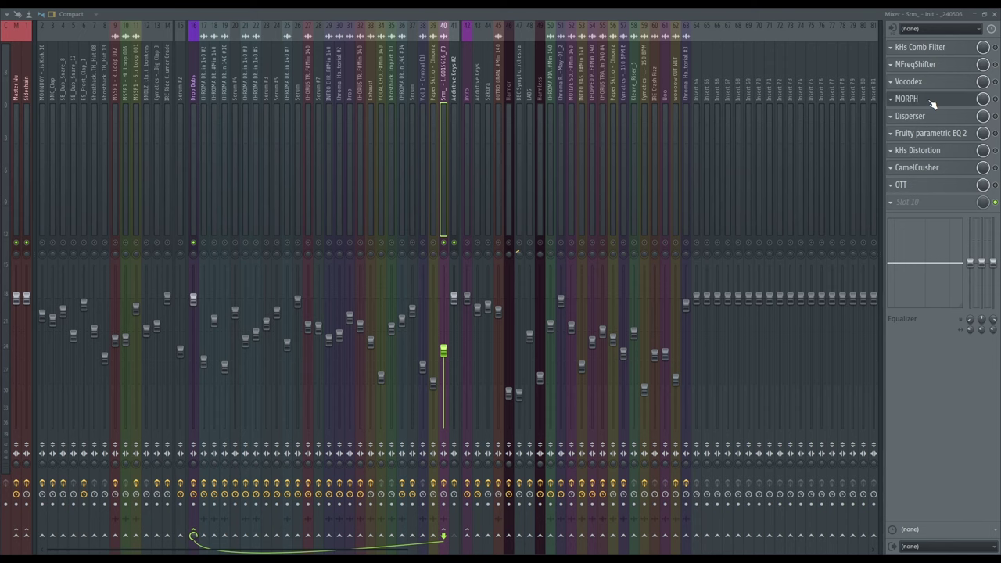
{"action": "key", "text": "F9"}
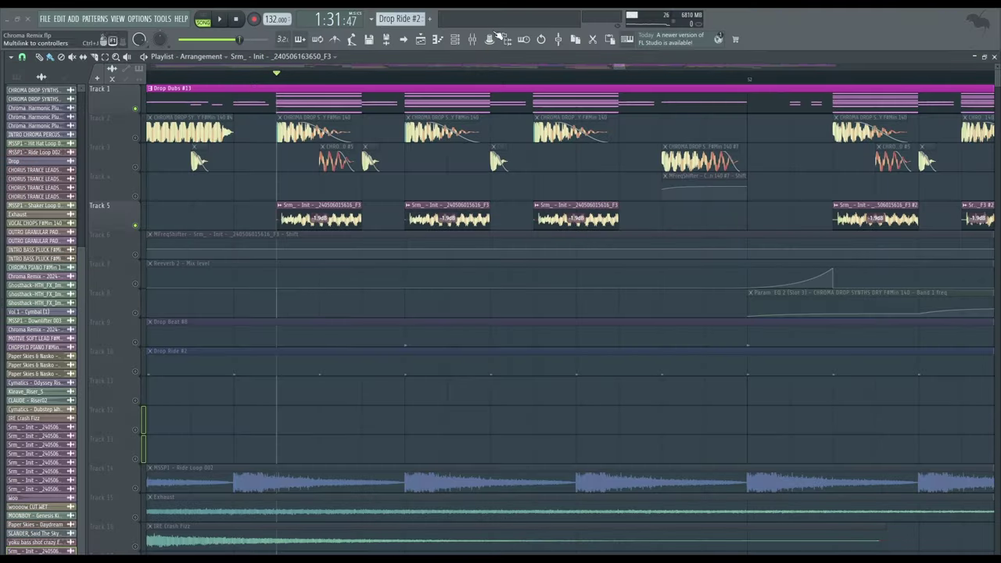
- Look through the Audio channel group's clips in the channel rack, and show the Dubs group
{"action": "left_click", "coordinate": [456, 41]}
{"action": "scroll", "coordinate": [402, 406], "scroll_direction": "down", "scroll_amount": 5}
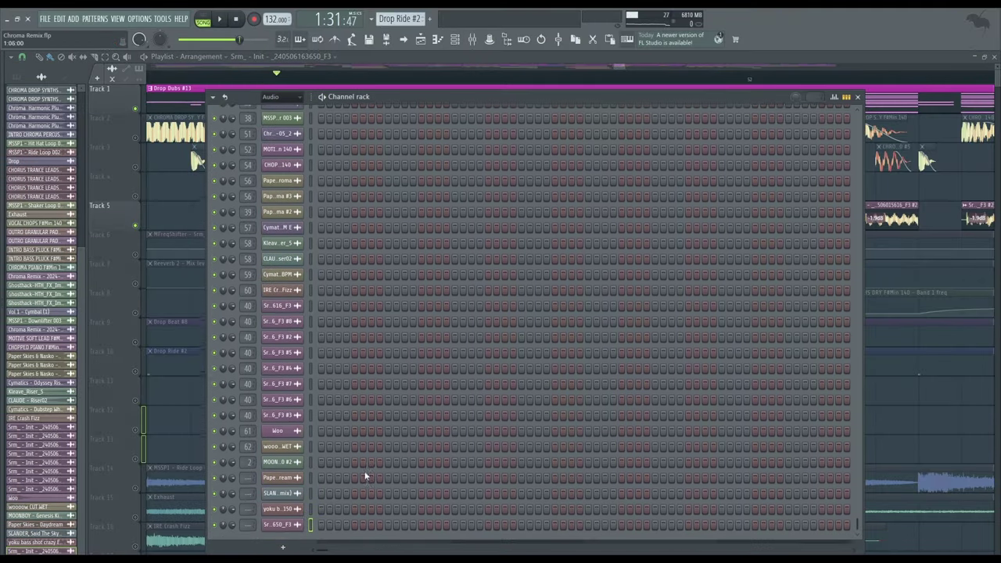
{"action": "scroll", "coordinate": [352, 351], "scroll_direction": "down", "scroll_amount": 5}
{"action": "left_click", "coordinate": [270, 160]}
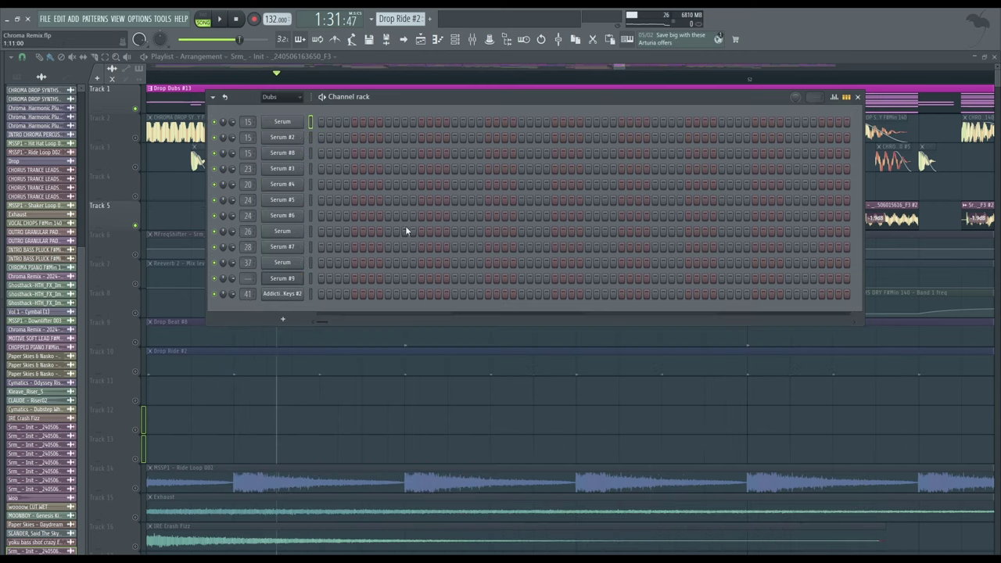
- Open MFreqShifter on the Srm_ mixer insert to examine its settings
{"action": "key", "text": "F9"}
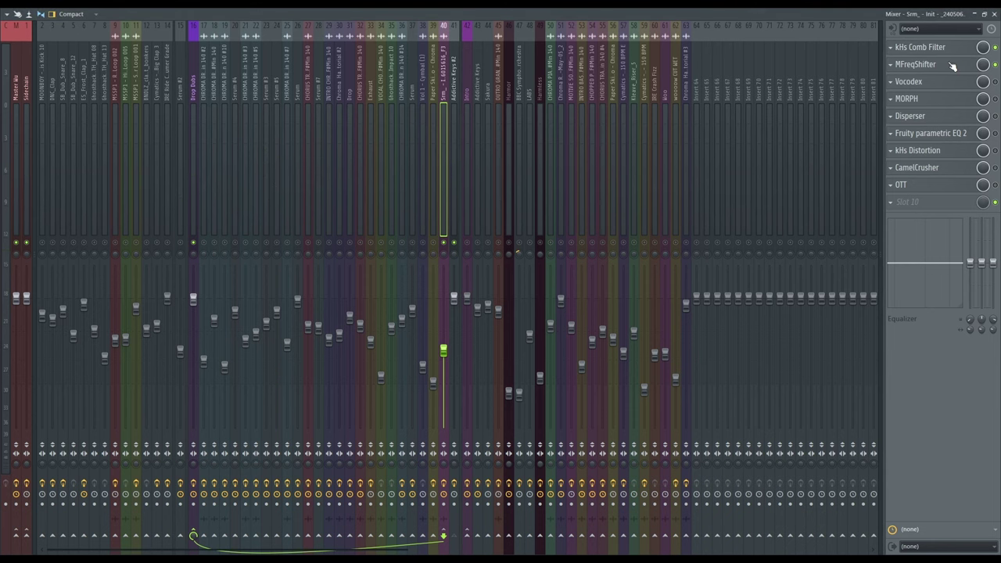
{"action": "left_click", "coordinate": [952, 67]}
{"action": "left_click", "coordinate": [561, 198]}
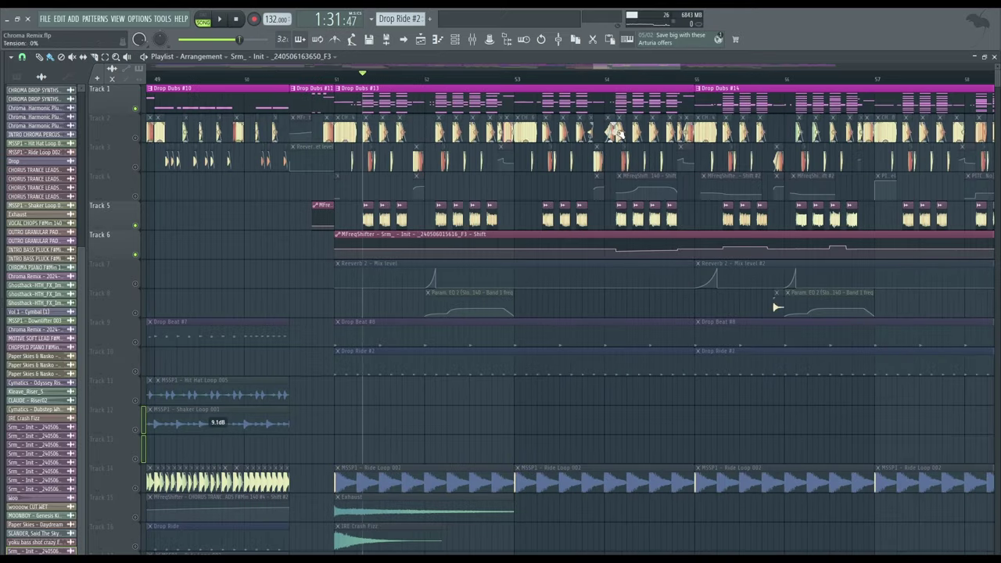
- Audition the Track 5 Srm_ clips with Track 6's MFreqShifter Shift automation, and examine the section around bar 54
{"action": "key", "text": "space"}
{"action": "scroll", "coordinate": [621, 262], "scroll_direction": "up", "scroll_amount": 2}
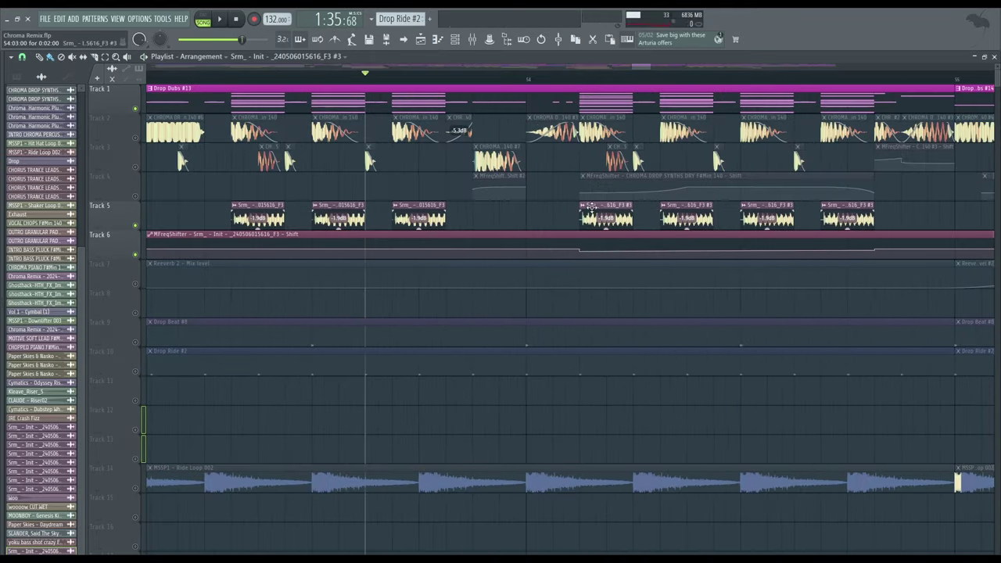
{"action": "left_click", "coordinate": [274, 267]}
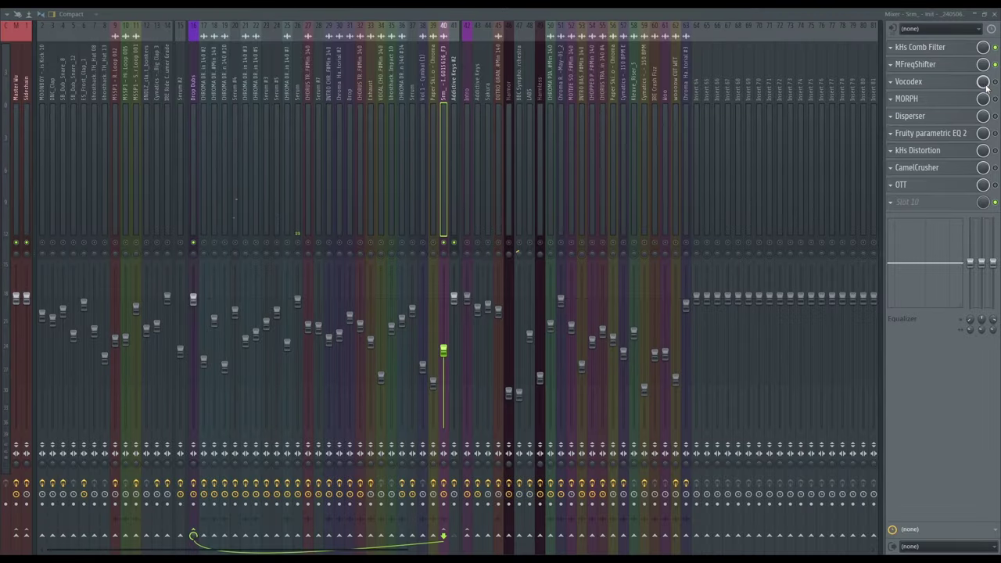
- Switch Vocodex back on in the Srm_ mixer insert, and open MORPH to examine its settings
{"action": "left_click", "coordinate": [994, 82]}
{"action": "left_click", "coordinate": [948, 100]}
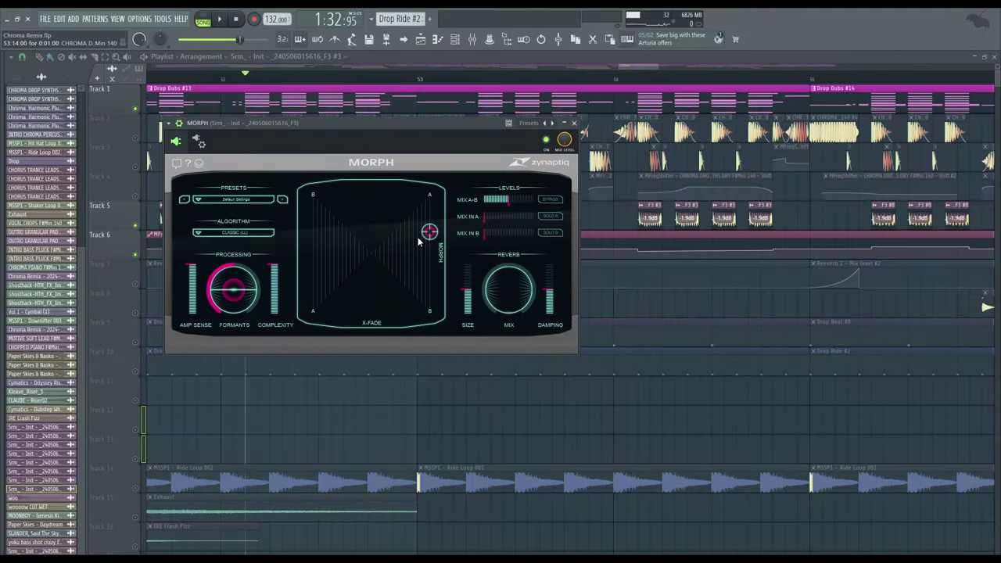
{"action": "left_click", "coordinate": [573, 123]}
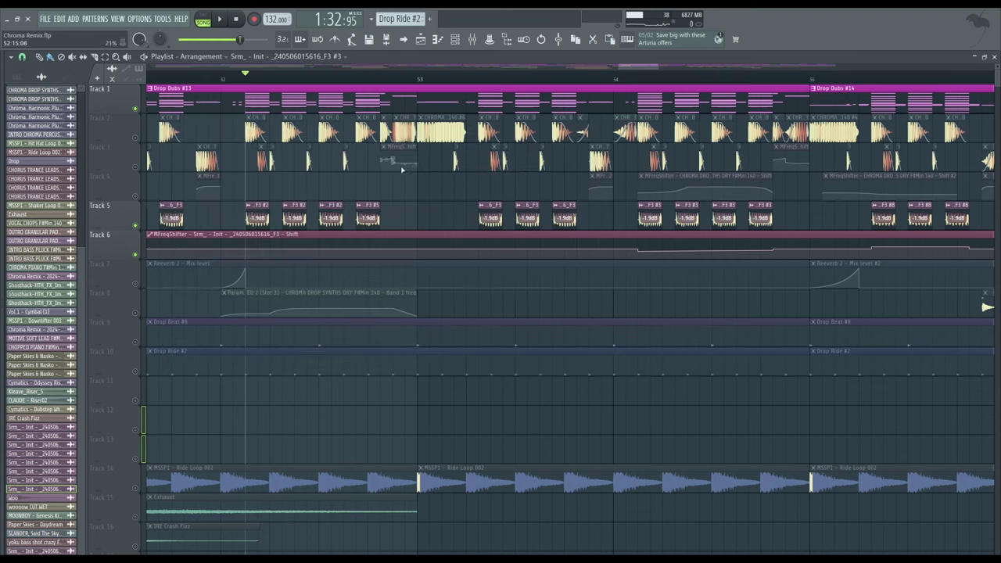
- Audition the Srm_ clips around bar 52, and open CamelCrusher on their mixer insert to examine its settings
{"action": "key", "text": "space"}
{"action": "scroll", "coordinate": [244, 250], "scroll_direction": "up", "scroll_amount": 2}
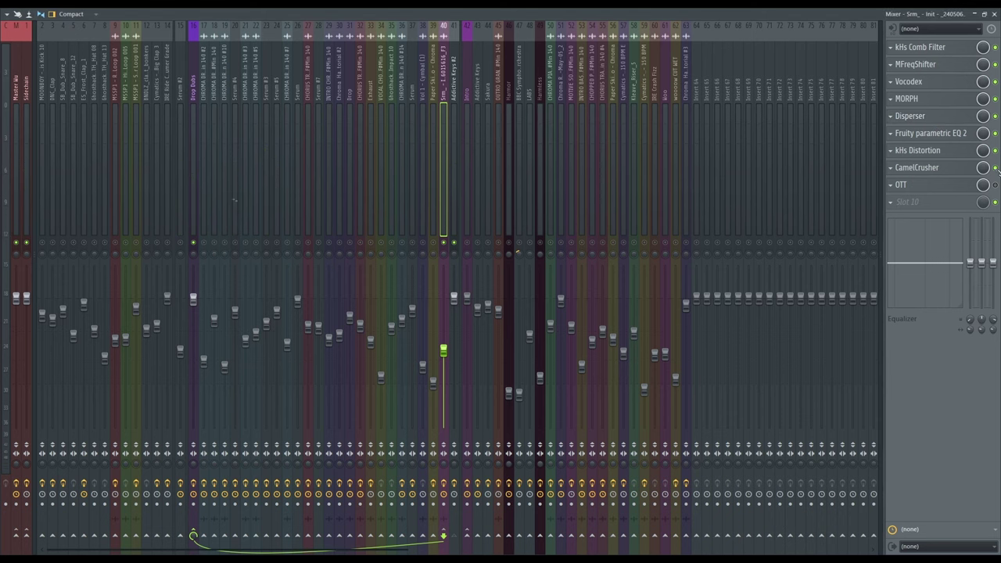
{"action": "left_click", "coordinate": [922, 168]}
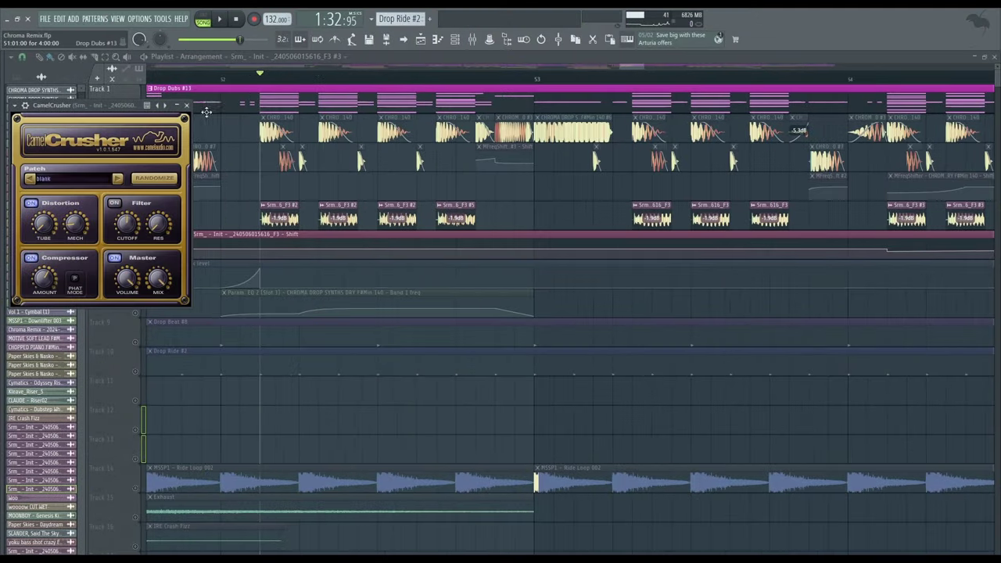
{"action": "left_click_drag", "start_coordinate": [99, 108], "coordinate": [373, 169]}
{"action": "left_click", "coordinate": [458, 167]}
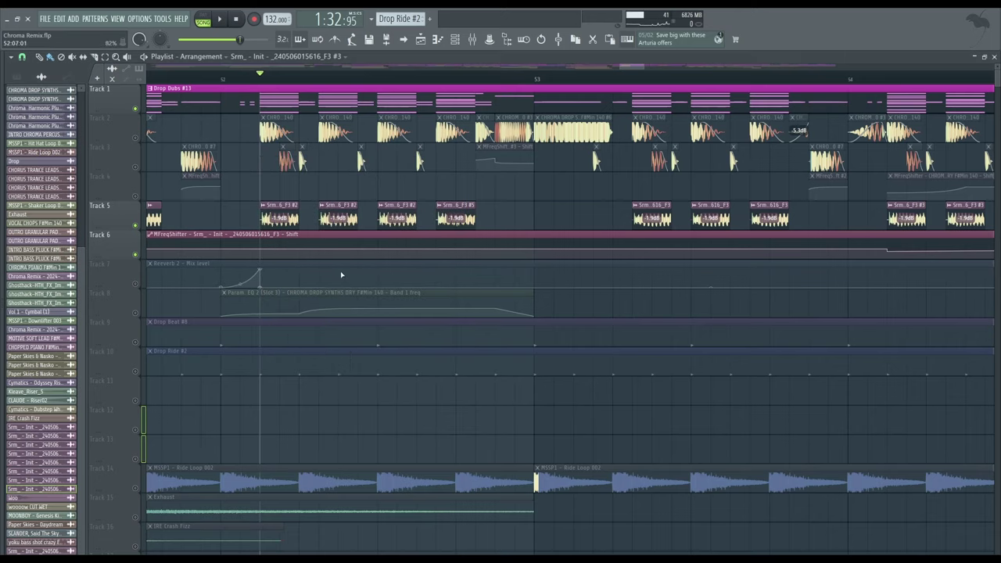
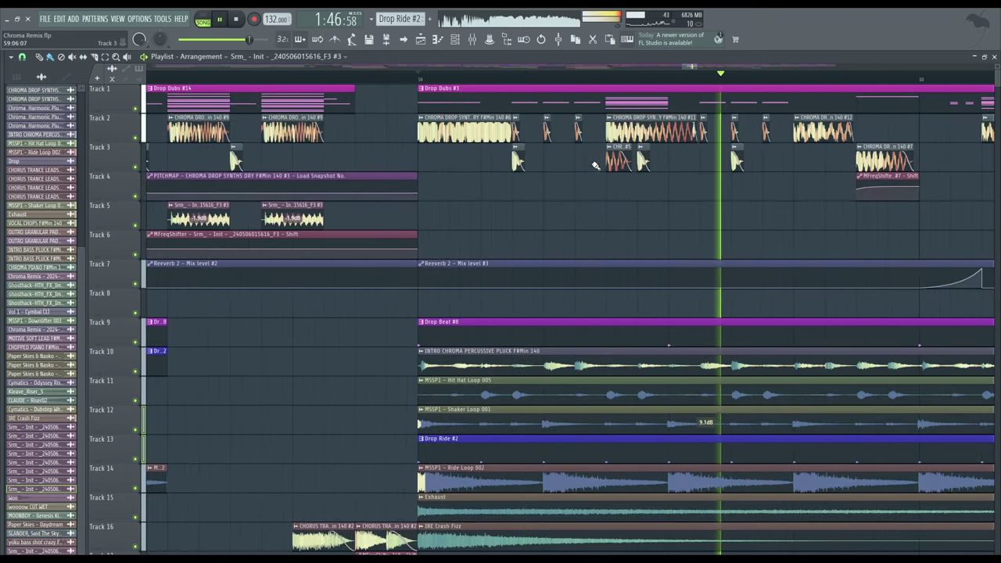
- Stop playback after the change at bar 59, and look through the second drop's arrangement from there to bar 67
{"action": "key", "text": "space"}
{"action": "scroll", "coordinate": [726, 242], "scroll_direction": "down", "scroll_amount": 10}
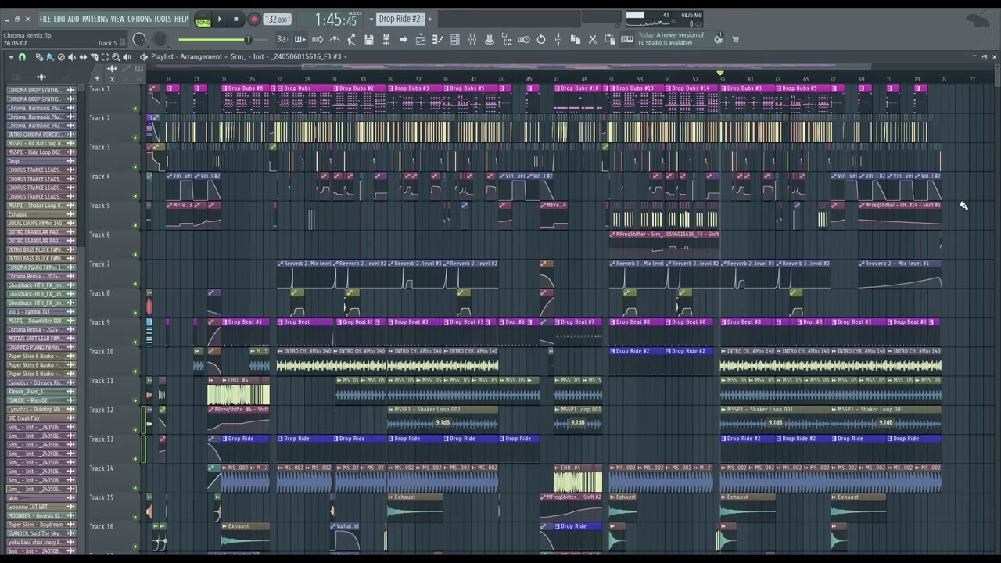
{"action": "scroll", "coordinate": [770, 191], "scroll_direction": "up", "scroll_amount": 5}
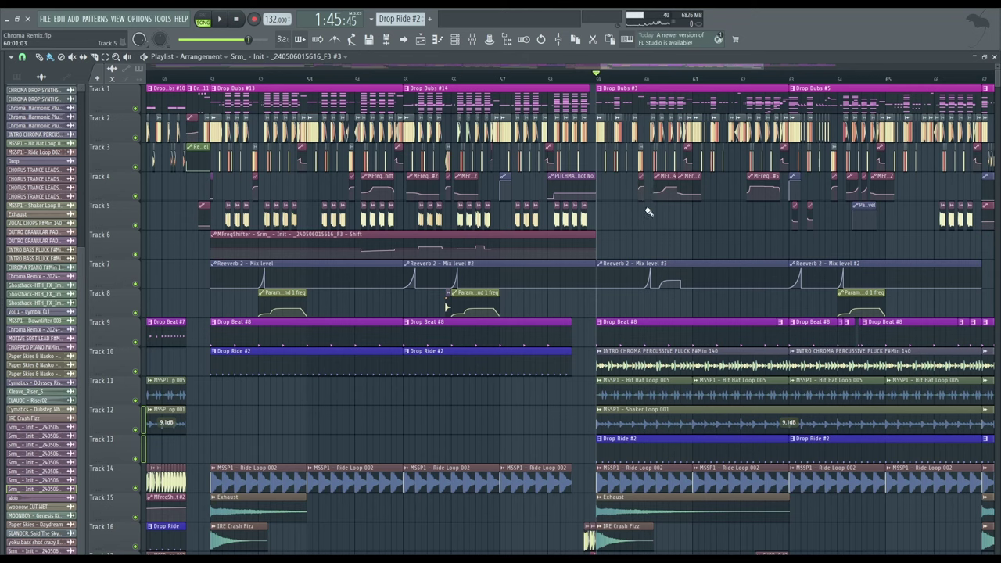
{"action": "scroll", "coordinate": [701, 248], "scroll_direction": "up", "scroll_amount": 5}
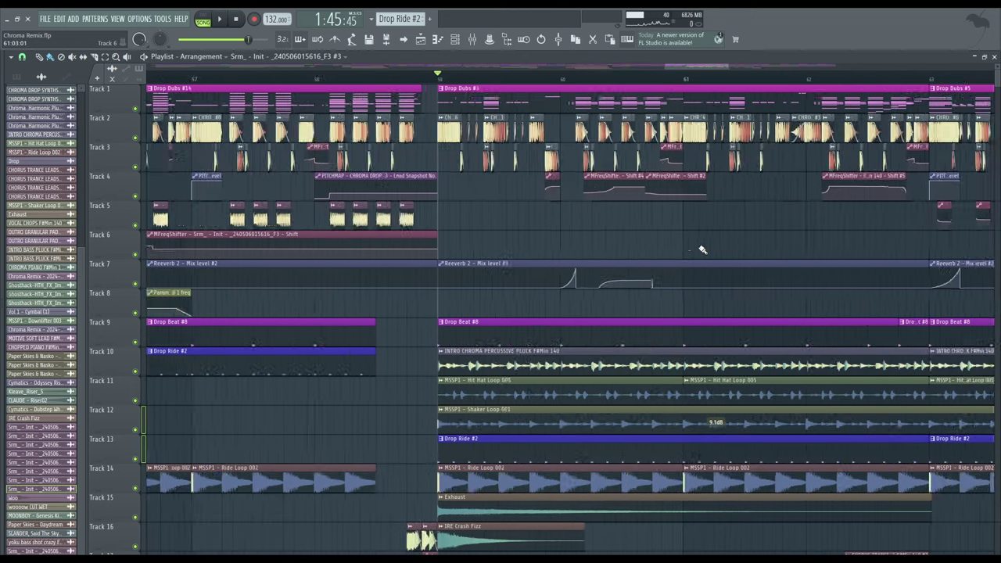
{"action": "scroll", "coordinate": [415, 227], "scroll_direction": "down", "scroll_amount": 8}
{"action": "scroll", "coordinate": [553, 305], "scroll_direction": "up", "scroll_amount": 5}
{"action": "scroll", "coordinate": [574, 321], "scroll_direction": "down", "scroll_amount": 6}
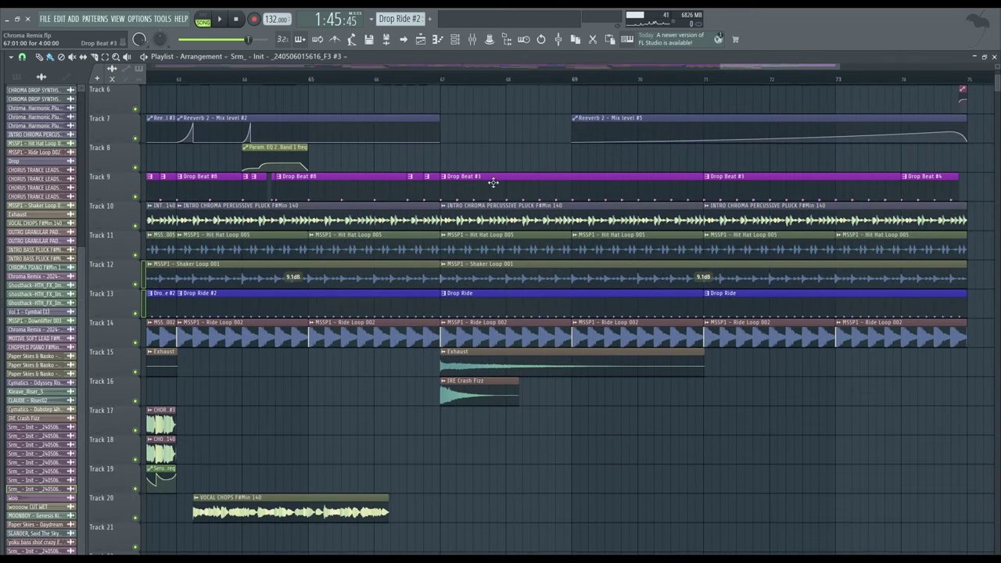
- Examine the closing section from bar 67 to 75, including its Vinyl, MFreqShifter and Reeverb 2 automation clips
{"action": "scroll", "coordinate": [518, 222], "scroll_direction": "up", "scroll_amount": 6}
{"action": "scroll", "coordinate": [489, 127], "scroll_direction": "up", "scroll_amount": 1}
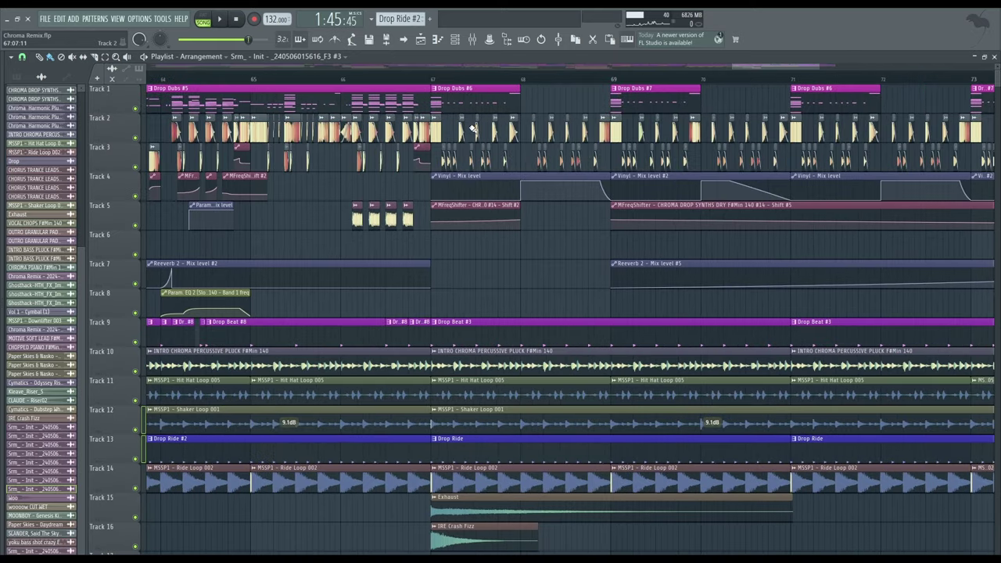
{"action": "scroll", "coordinate": [743, 234], "scroll_direction": "down", "scroll_amount": 5}
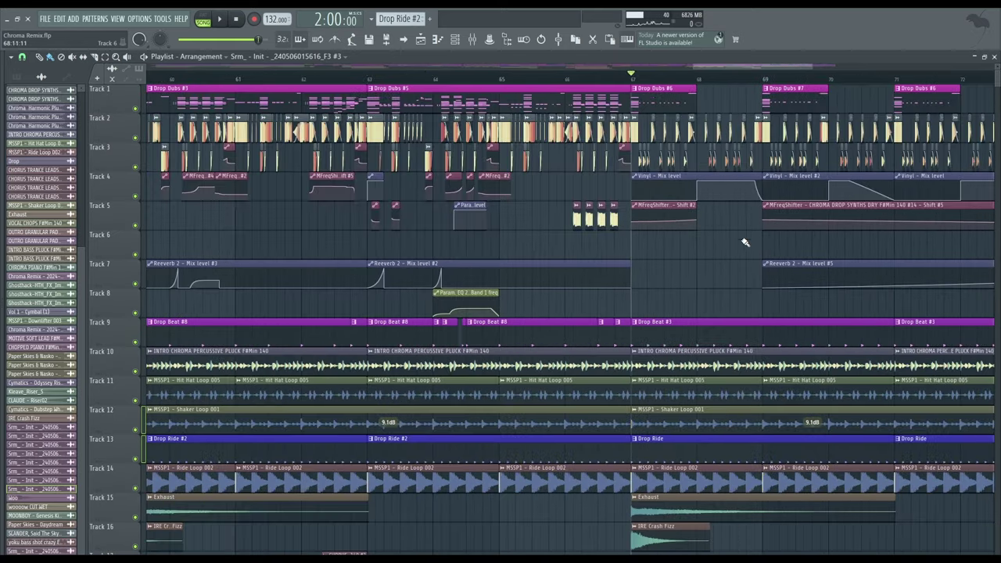
{"action": "scroll", "coordinate": [573, 143], "scroll_direction": "up", "scroll_amount": 6}
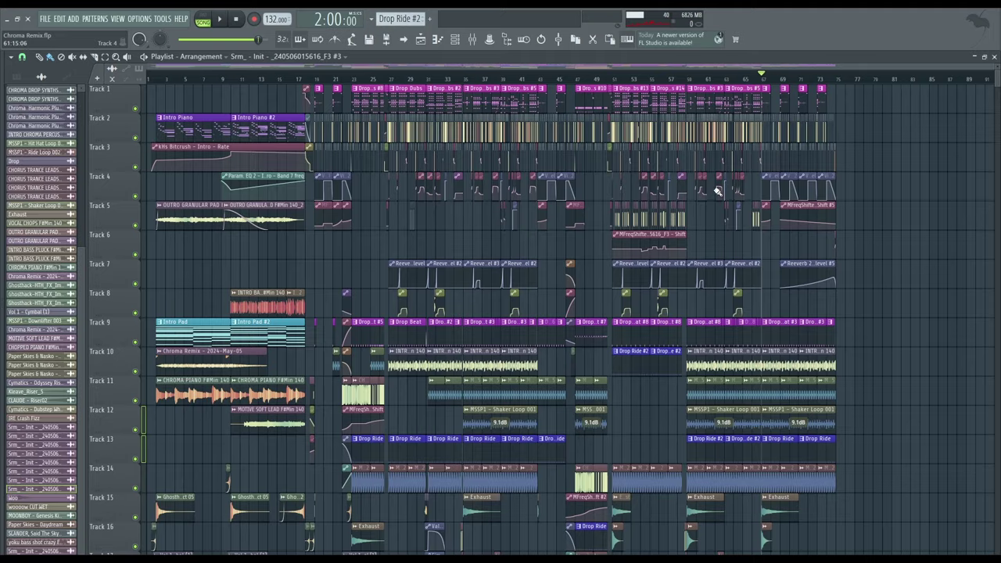
{"action": "scroll", "coordinate": [416, 222], "scroll_direction": "down", "scroll_amount": 2}
{"action": "scroll", "coordinate": [641, 261], "scroll_direction": "right", "scroll_amount": 2}
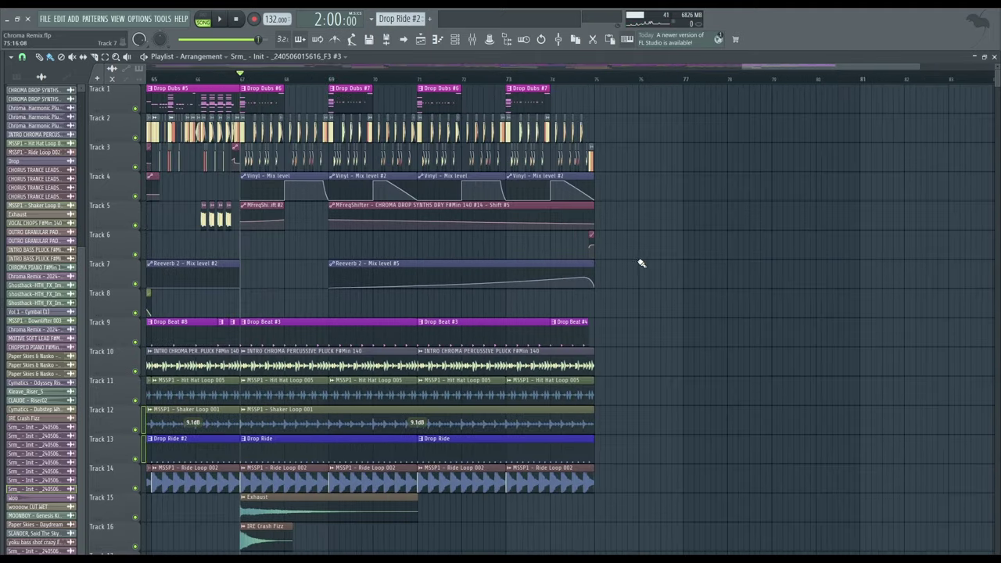
{"action": "scroll", "coordinate": [324, 204], "scroll_direction": "up", "scroll_amount": 2}
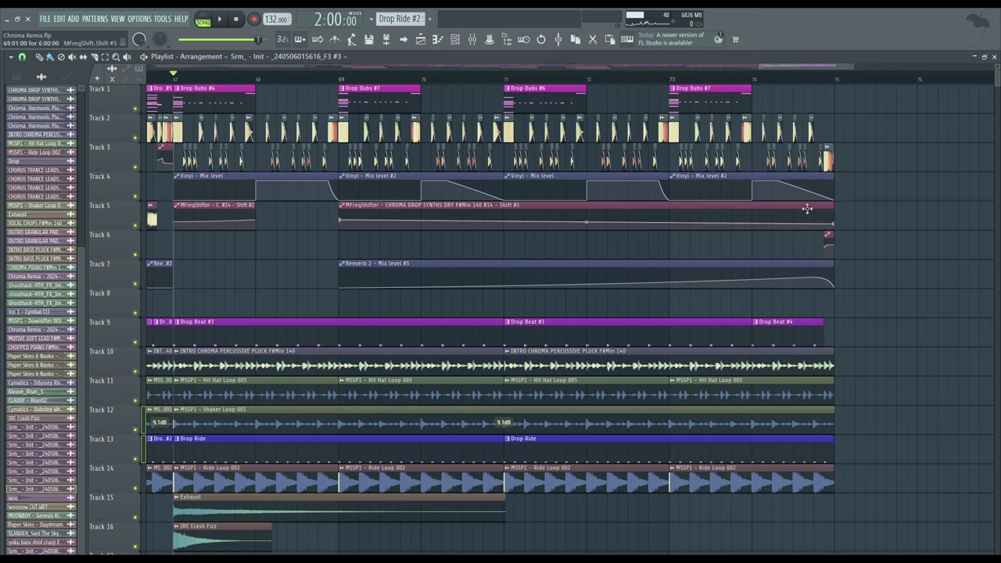
{"action": "scroll", "coordinate": [828, 199], "scroll_direction": "up", "scroll_amount": 5}
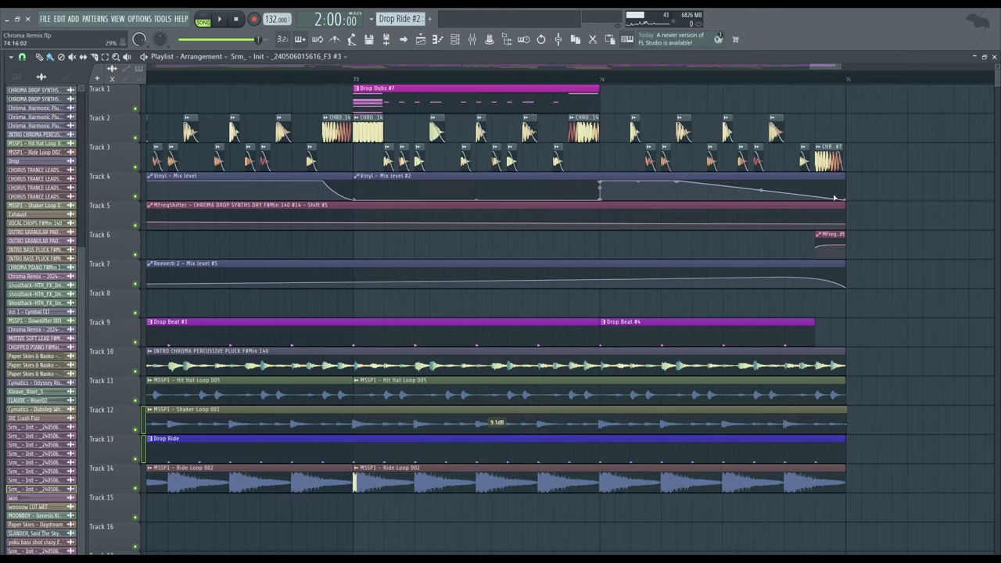
- Play the last part of bar 74, and solo the CHROMA DROP SYNTHS #7 mixer insert to examine its effects
{"action": "left_click", "coordinate": [807, 77]}
{"action": "key", "text": "space"}
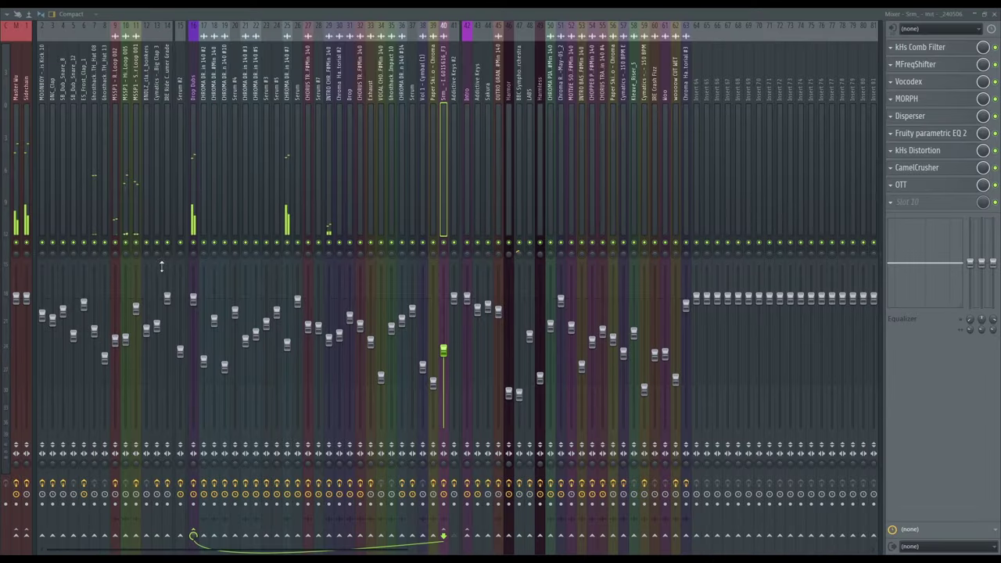
{"action": "left_click", "coordinate": [289, 243]}
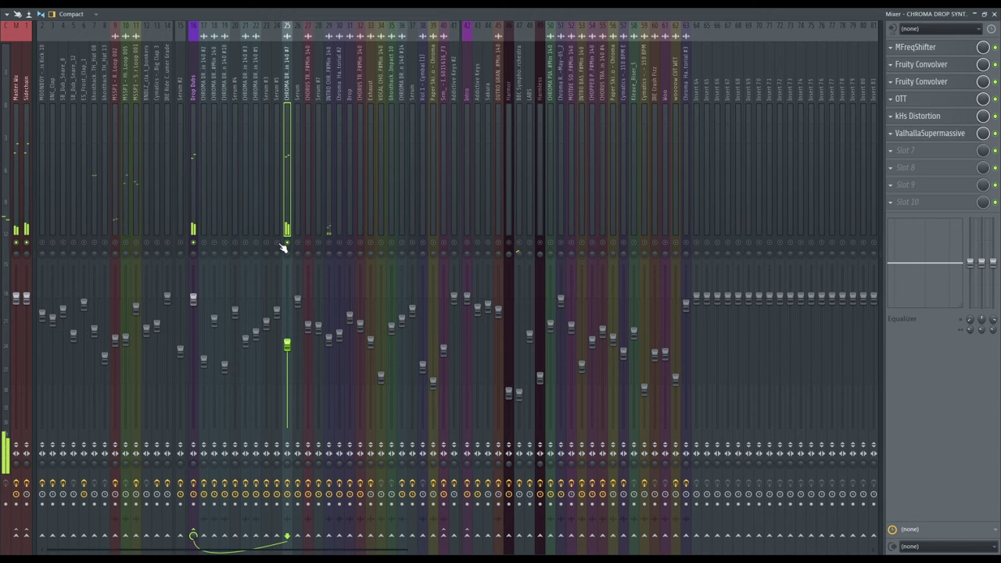
{"action": "key", "text": "F9"}
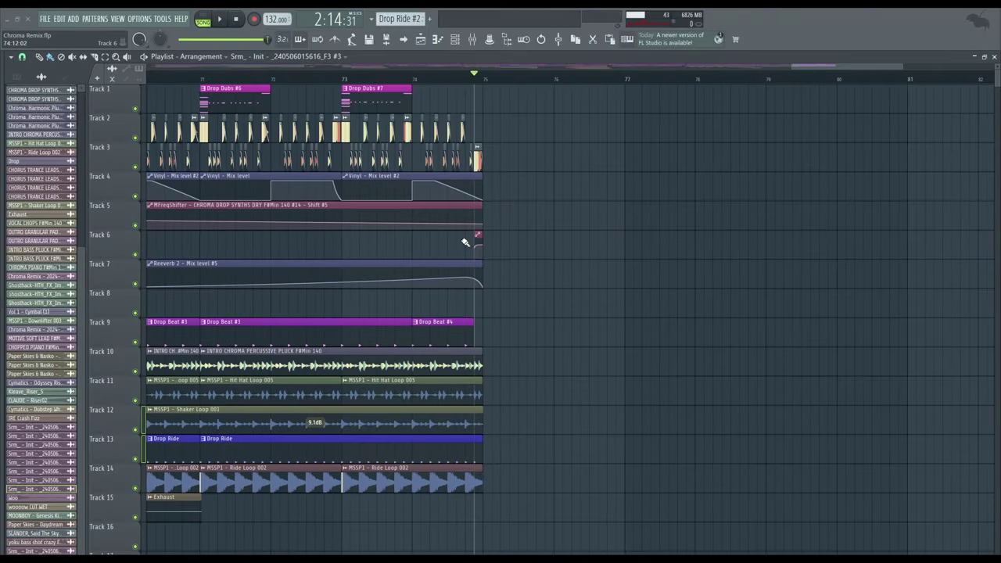
- Look over the lower tracks beneath the closing section, and review the arrangement of both drops as a whole
{"action": "scroll", "coordinate": [475, 241], "scroll_direction": "down", "scroll_amount": 3}
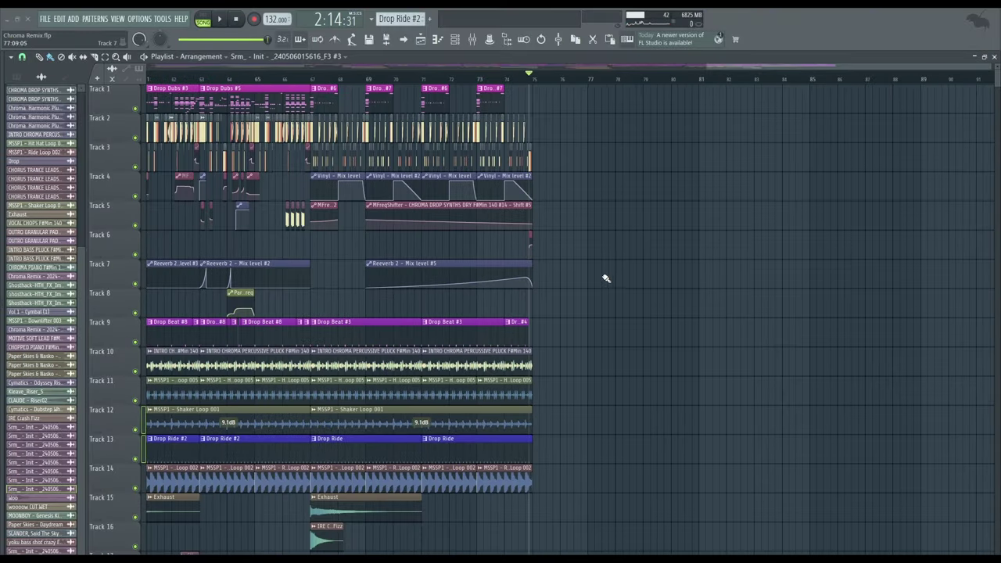
{"action": "scroll", "coordinate": [606, 278], "scroll_direction": "down", "scroll_amount": 10}
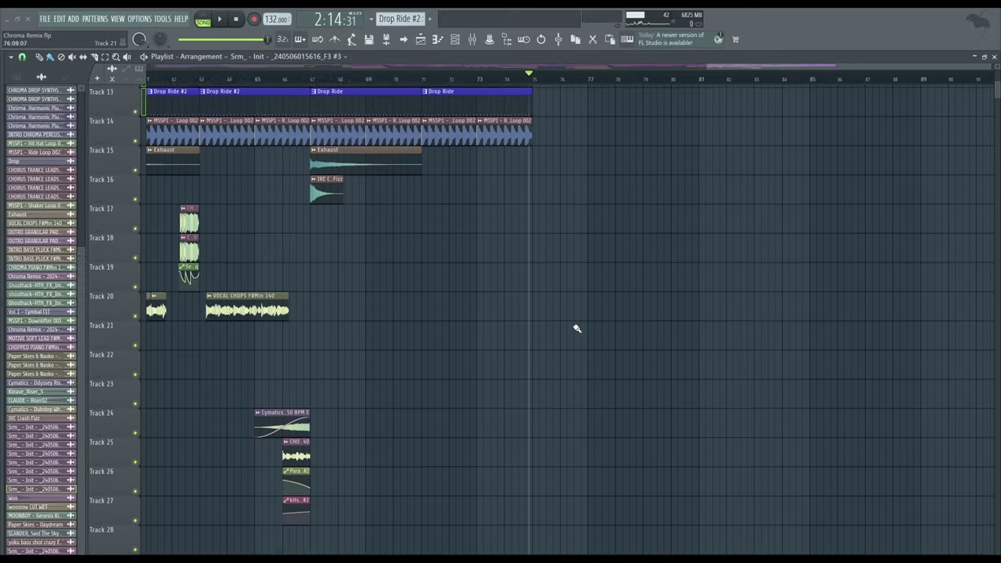
{"action": "scroll", "coordinate": [576, 327], "scroll_direction": "down", "scroll_amount": 3}
{"action": "scroll", "coordinate": [534, 337], "scroll_direction": "down", "scroll_amount": 3}
{"action": "scroll", "coordinate": [529, 337], "scroll_direction": "up", "scroll_amount": 11}
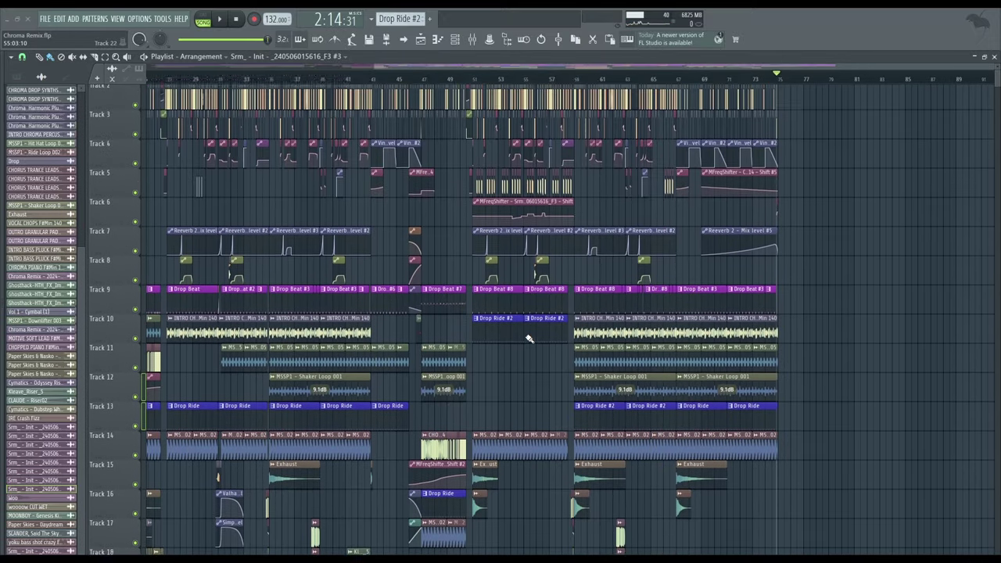